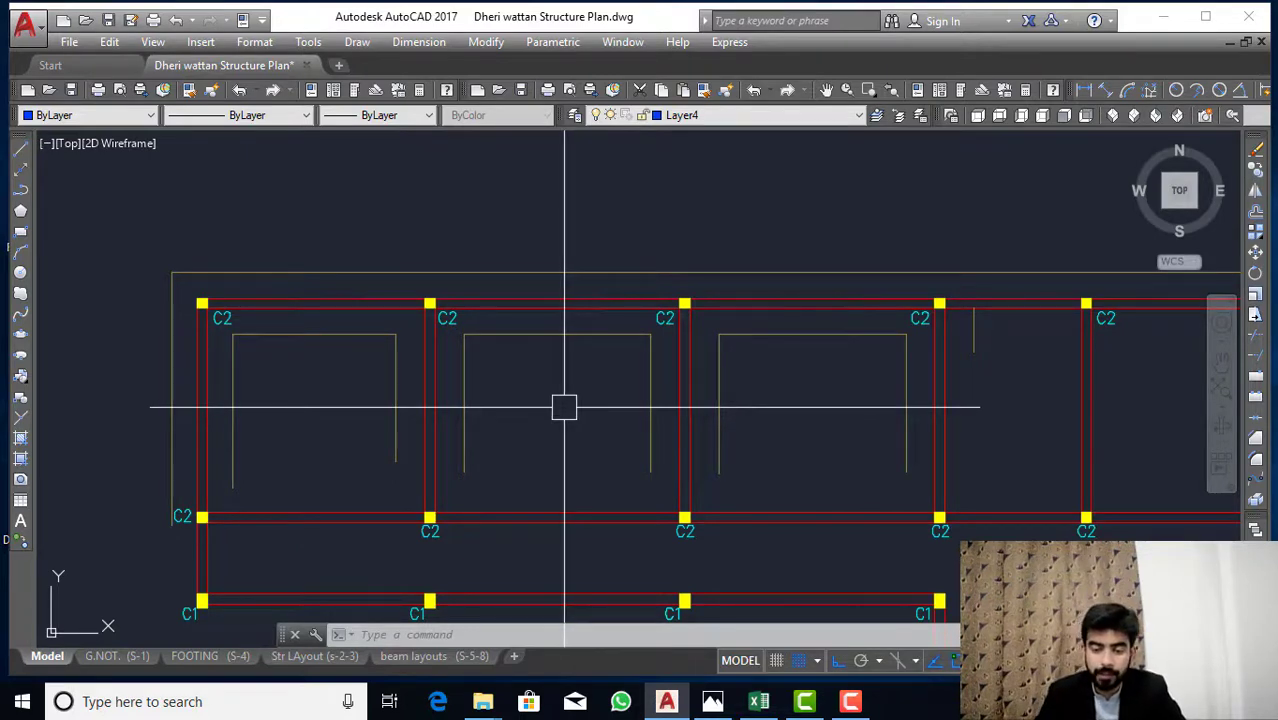
# Examine the column layout plan and the outer footing line running above the top row of C2 columns.
pyautogui.scroll(-5, 570, 410)
pyautogui.scroll(5, 628, 442)
pyautogui.scroll(-5, 645, 462)
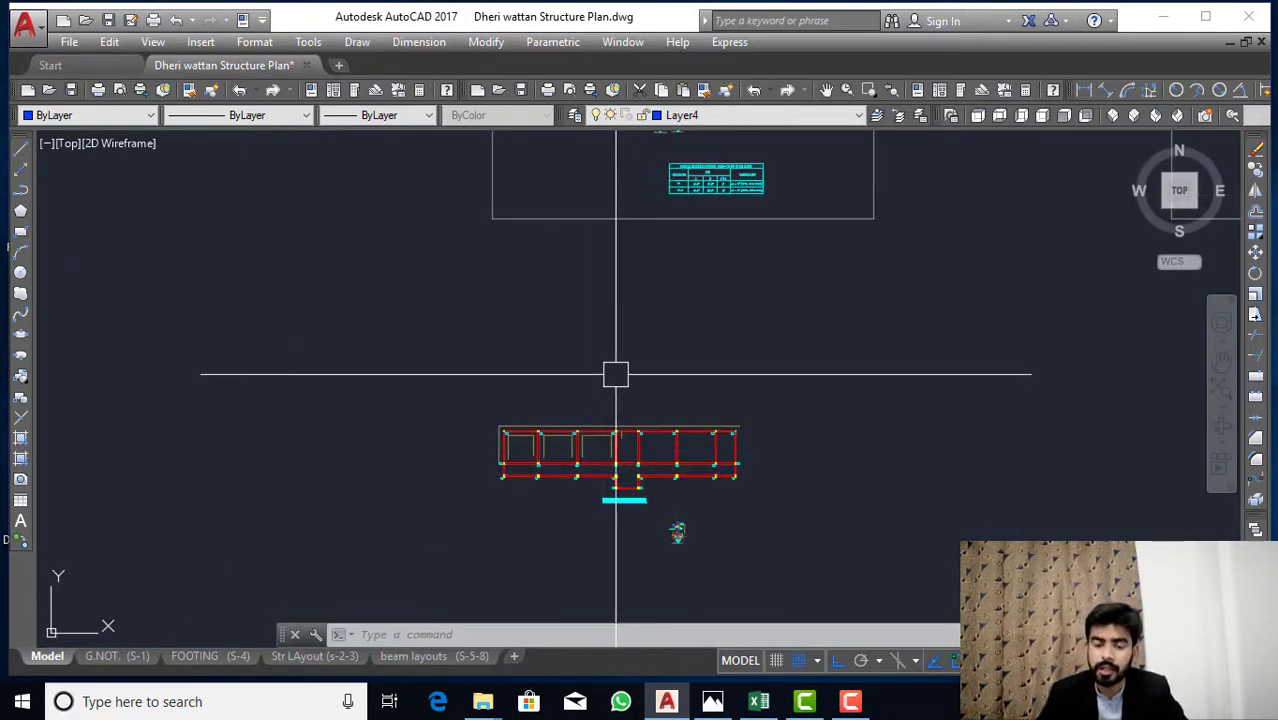
pyautogui.scroll(5, 590, 500)
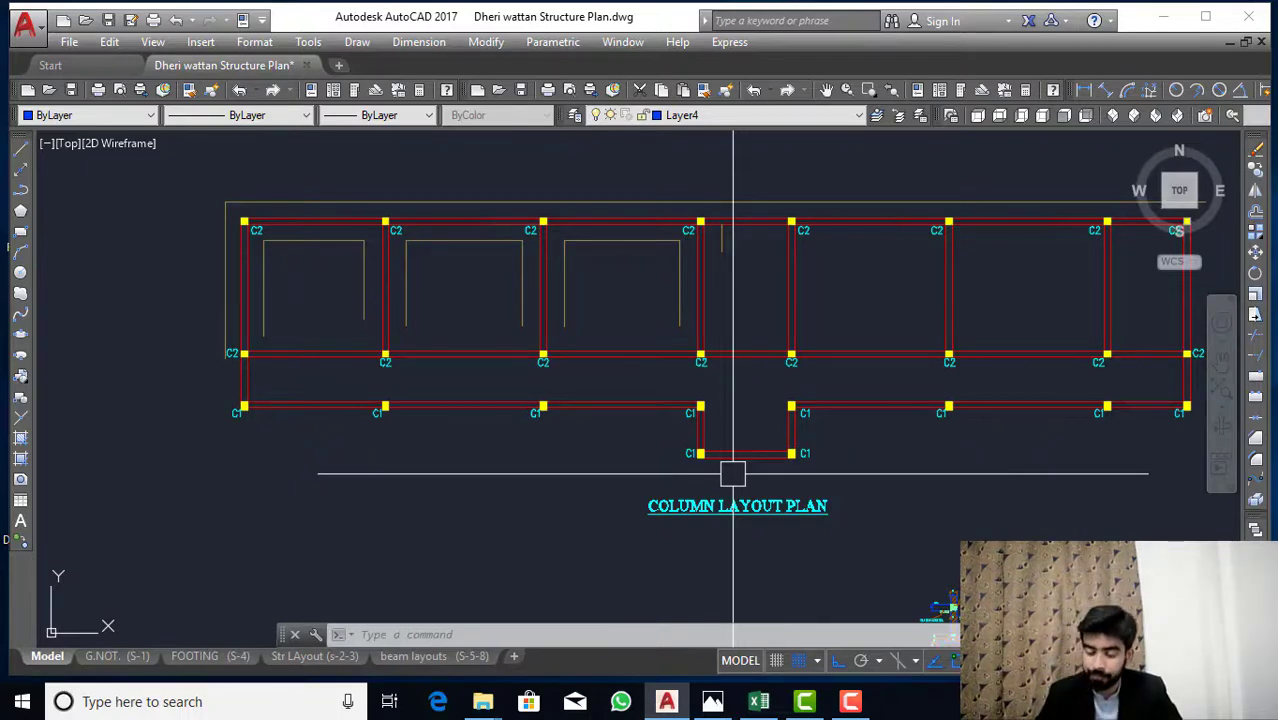
pyautogui.scroll(-2, 645, 405)
pyautogui.scroll(6, 562, 305)
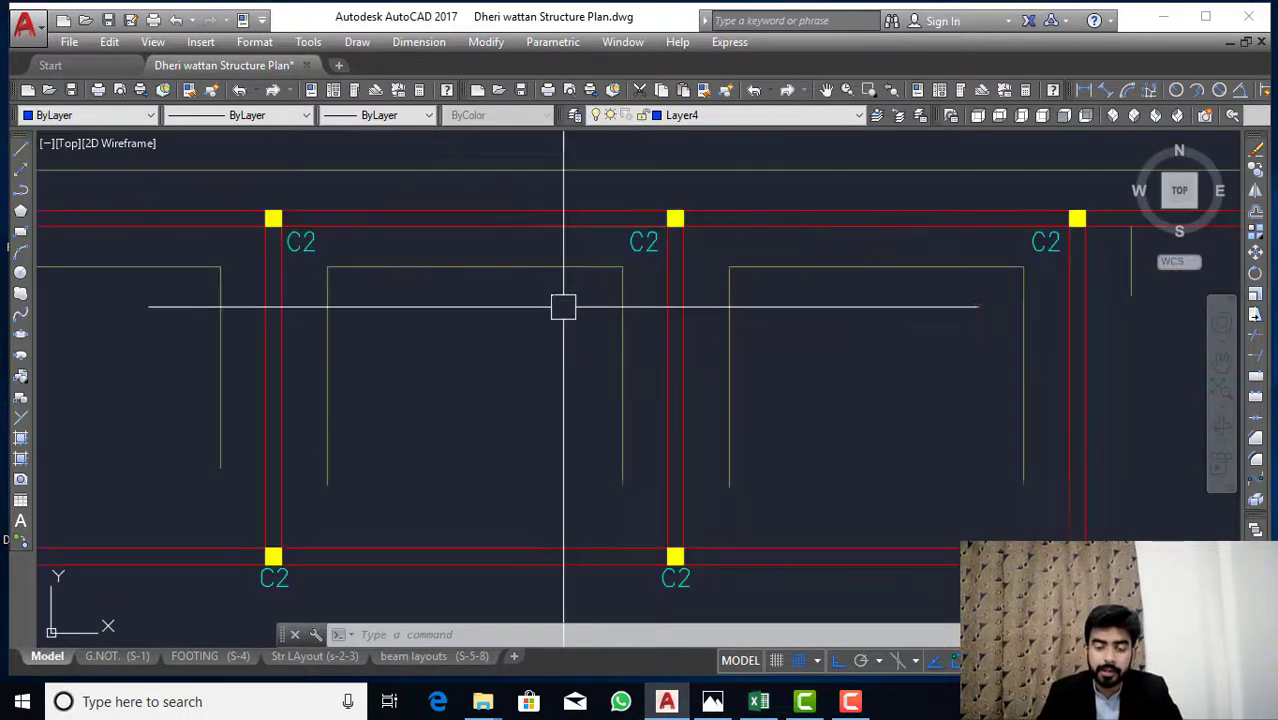
pyautogui.scroll(-3, 616, 220)
pyautogui.scroll(3, 536, 277)
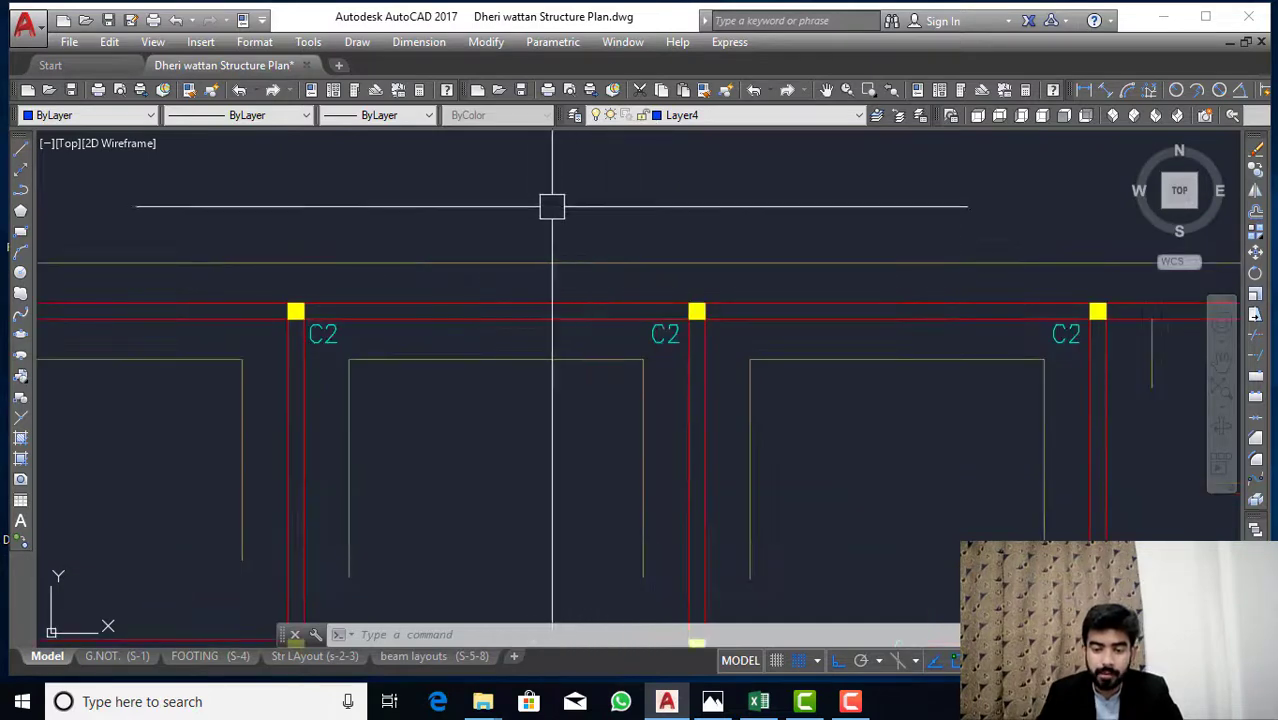
pyautogui.click(587, 268)
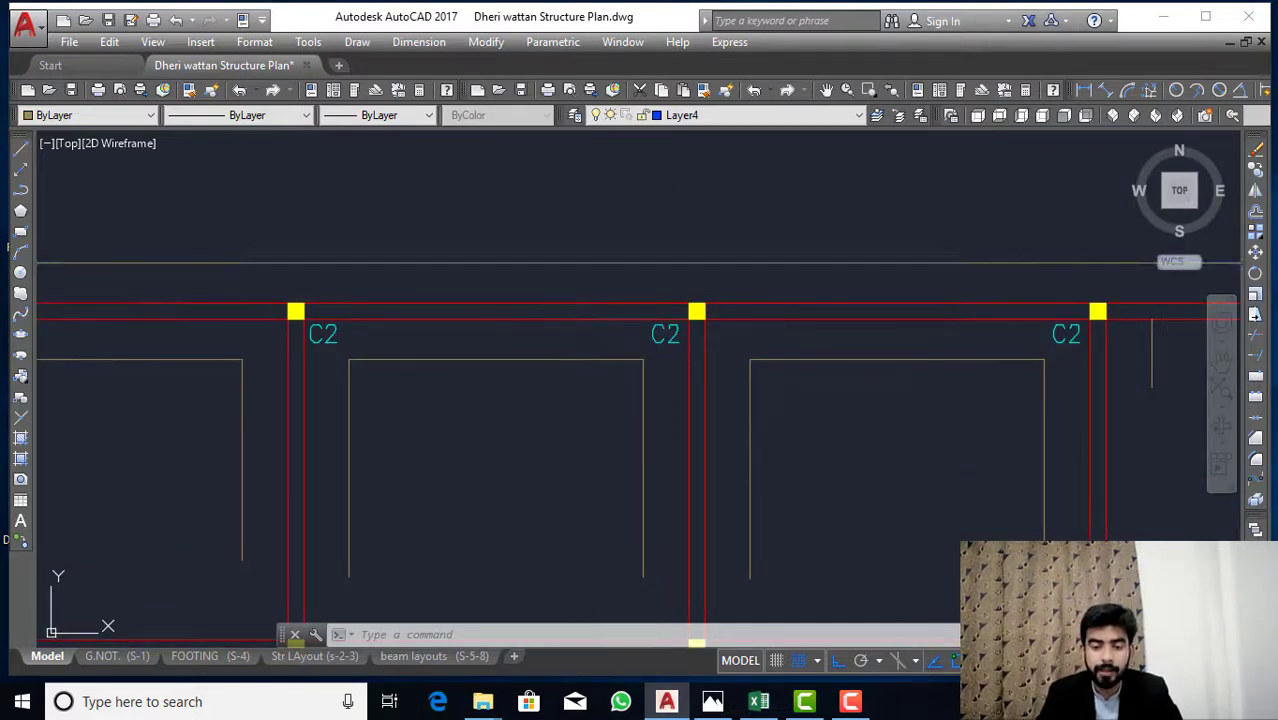
pyautogui.scroll(-3, 615, 320)
pyautogui.scroll(5, 558, 289)
pyautogui.scroll(-3, 627, 345)
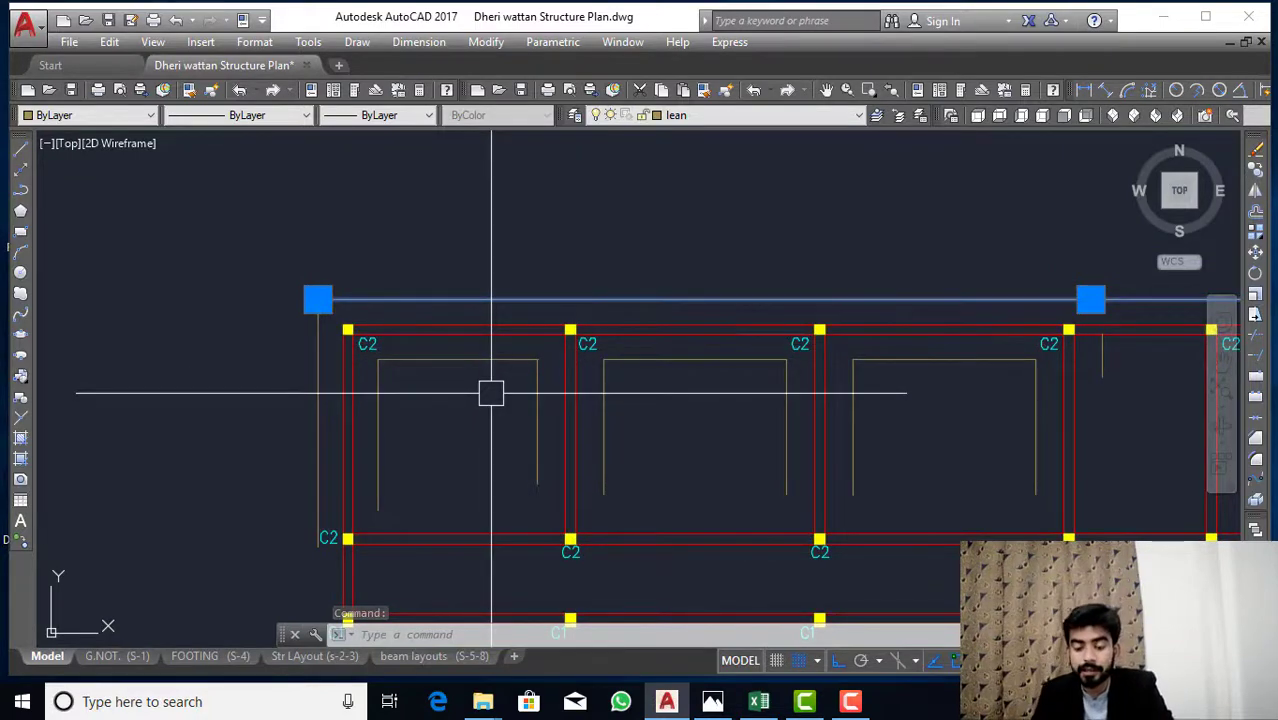
pyautogui.press('Escape')
pyautogui.press('Escape')
# Offset the outer footing line above the top columns 3 inches inward.
pyautogui.write('o')
pyautogui.press('Return')
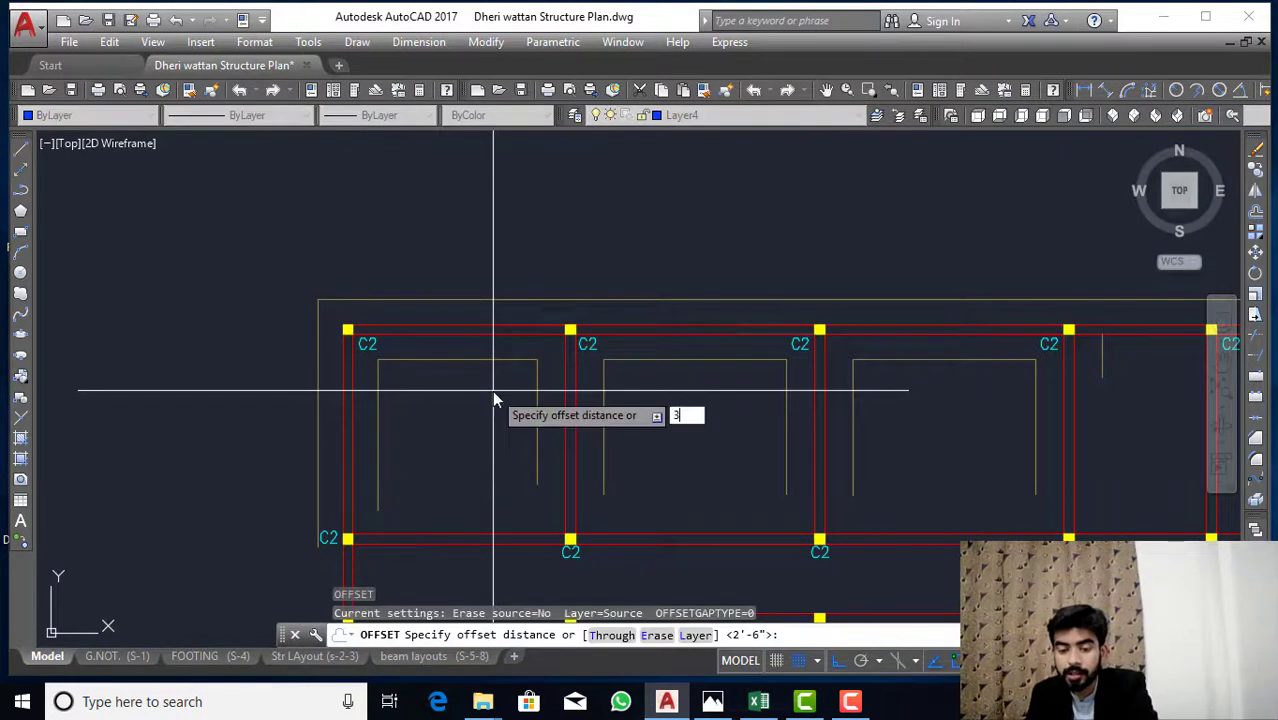
pyautogui.press('Return')
pyautogui.scroll(4, 571, 385)
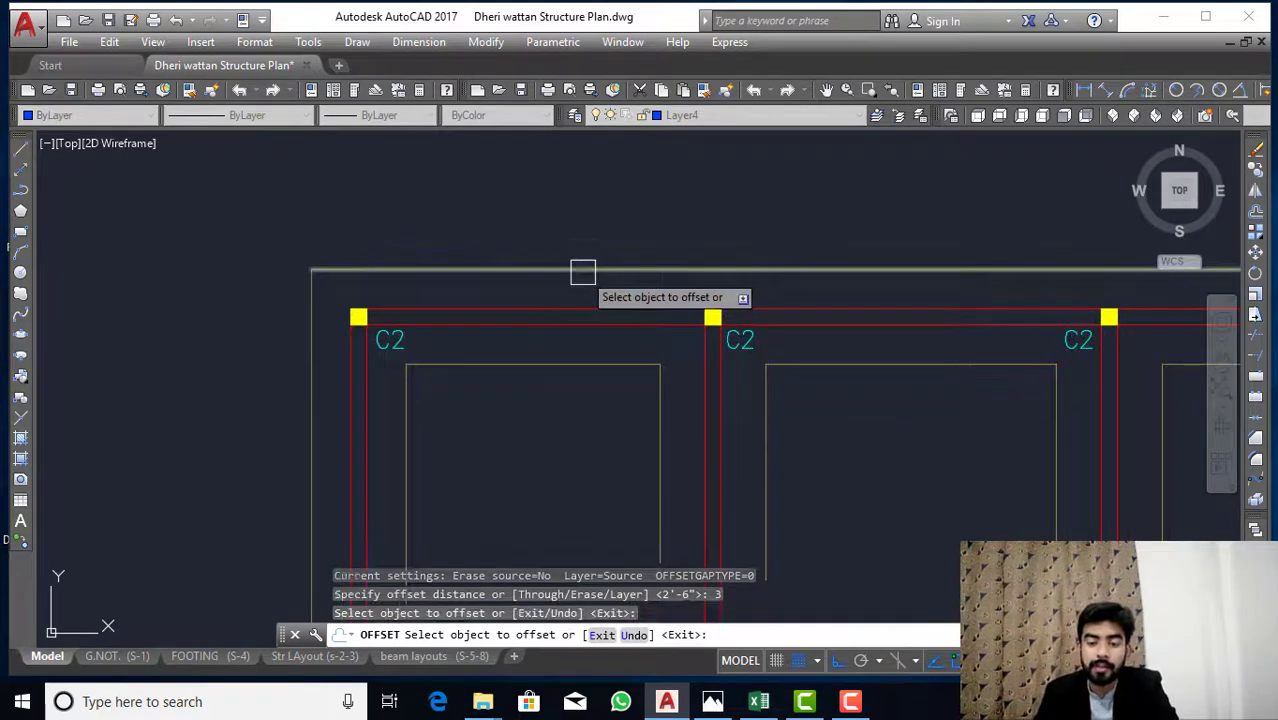
pyautogui.click(583, 272)
pyautogui.click(556, 330)
# Offset the top line of the first inner footing outline 3 inches toward the top beam.
pyautogui.click(560, 365)
pyautogui.click(571, 280)
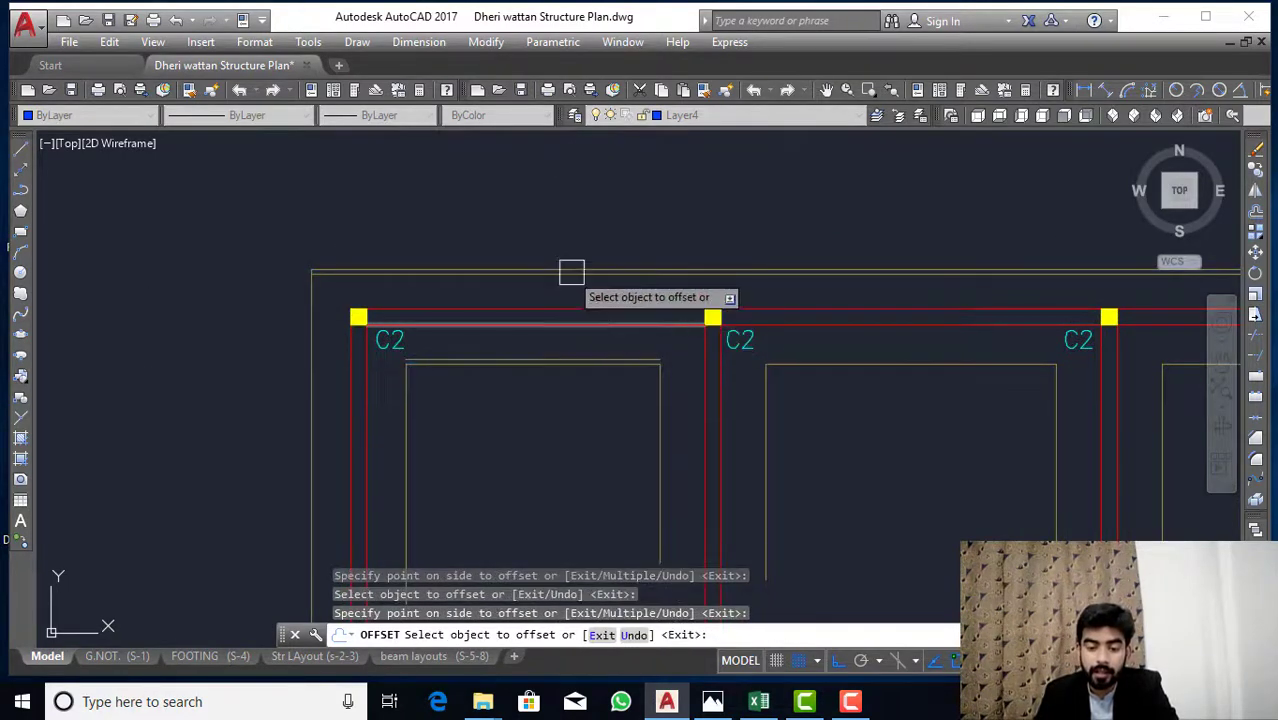
pyautogui.scroll(2, 571, 272)
pyautogui.scroll(-8, 590, 500)
pyautogui.press('Escape')
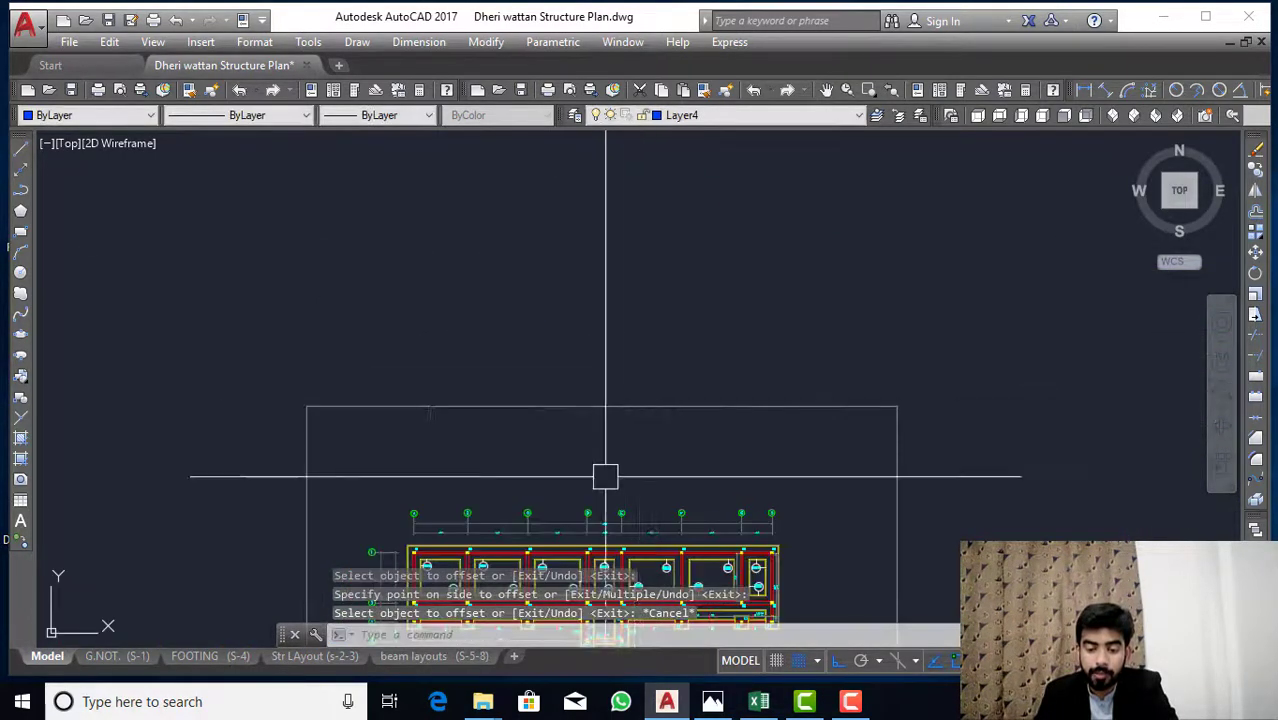
# Examine the Detail WF2 footing section, including its PCC layer and width dimensions.
pyautogui.scroll(-2, 605, 476)
pyautogui.scroll(12, 605, 460)
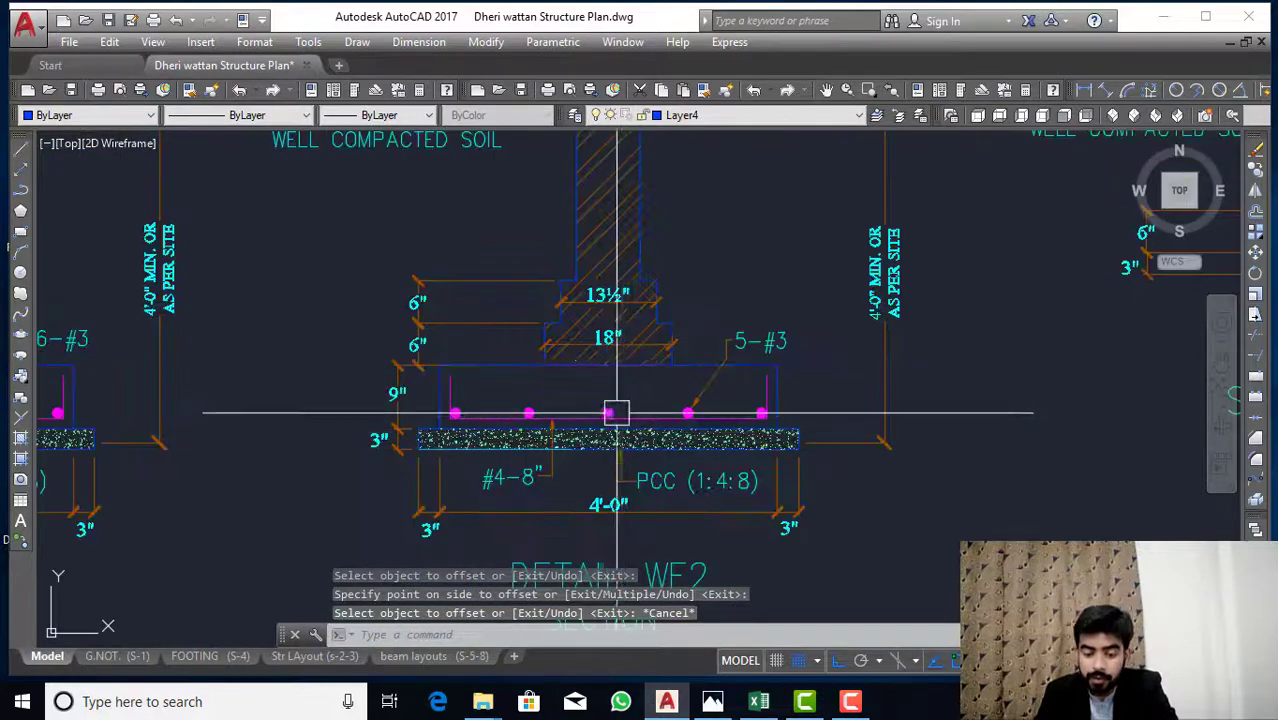
pyautogui.press('Escape')
pyautogui.press('Escape')
pyautogui.scroll(-3, 562, 422)
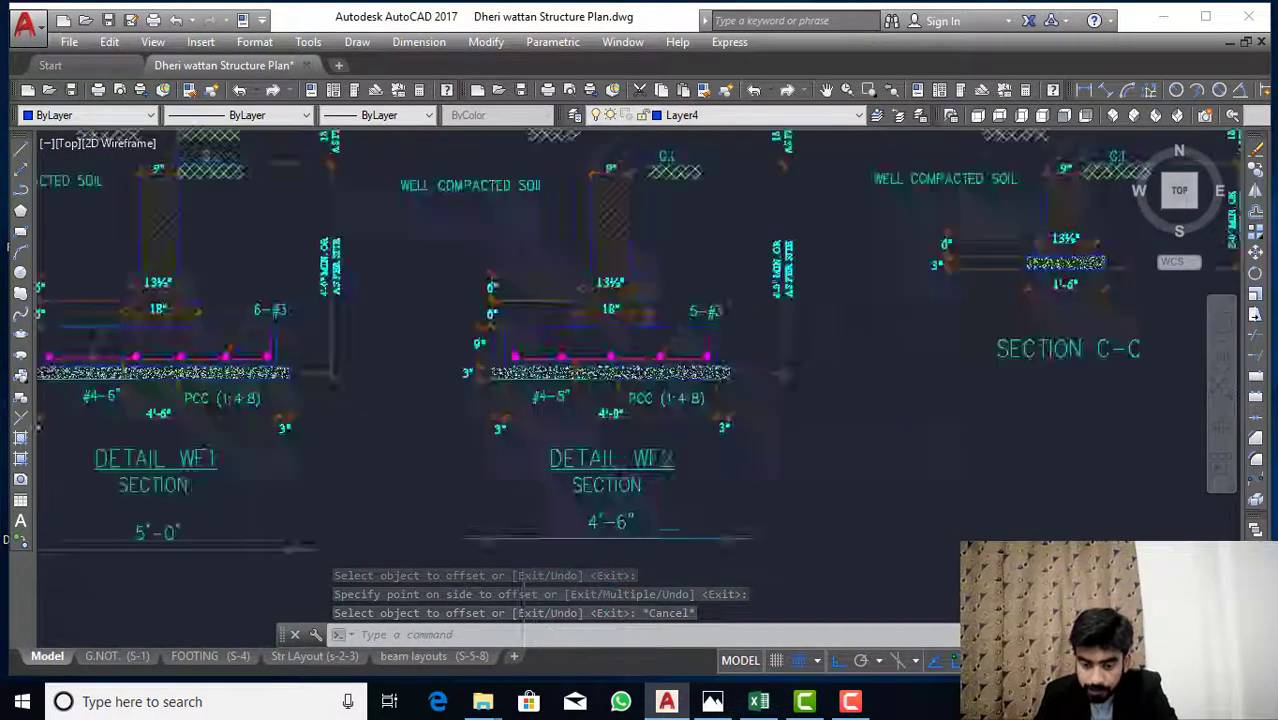
pyautogui.scroll(5, 562, 422)
pyautogui.scroll(-3, 591, 497)
pyautogui.scroll(3, 556, 420)
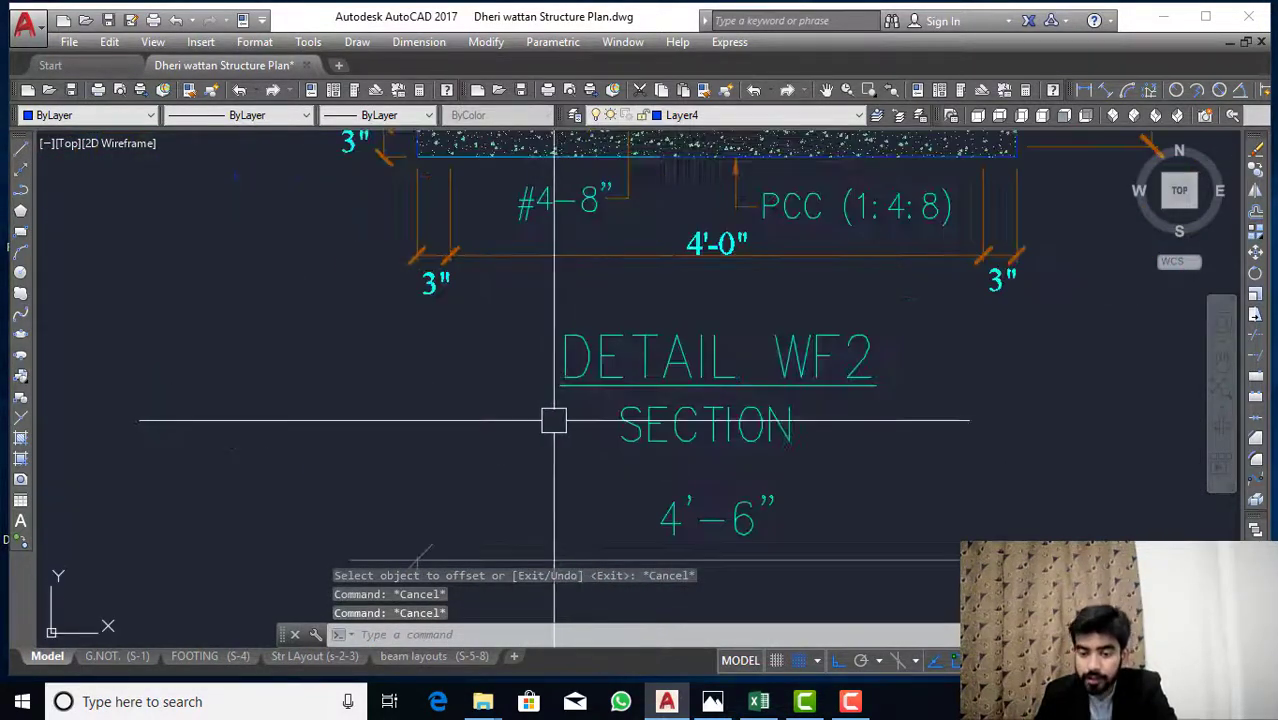
pyautogui.scroll(-3, 586, 492)
pyautogui.scroll(4, 528, 391)
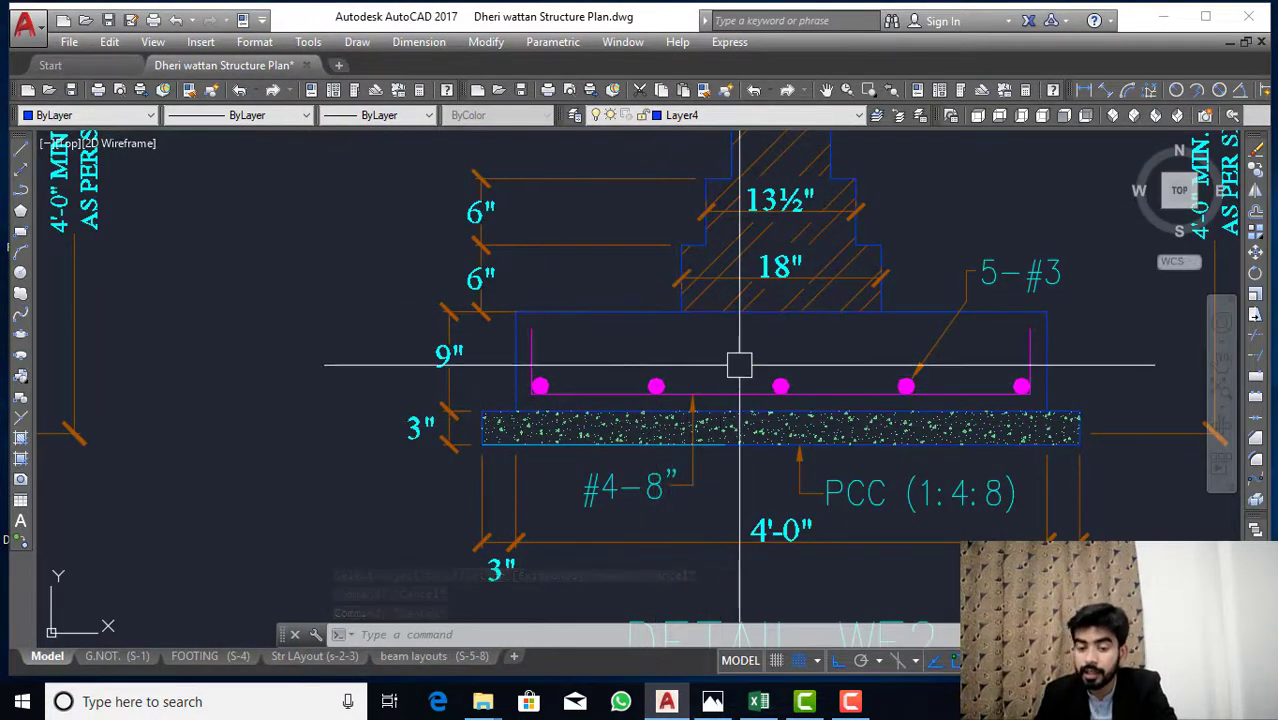
# Add an aligned dimension across the footing width in Detail WF2, placed between the existing width dimension and the title.
pyautogui.scroll(-2, 565, 345)
pyautogui.press('Escape')
pyautogui.scroll(2, 564, 335)
pyautogui.write('DIMAL')
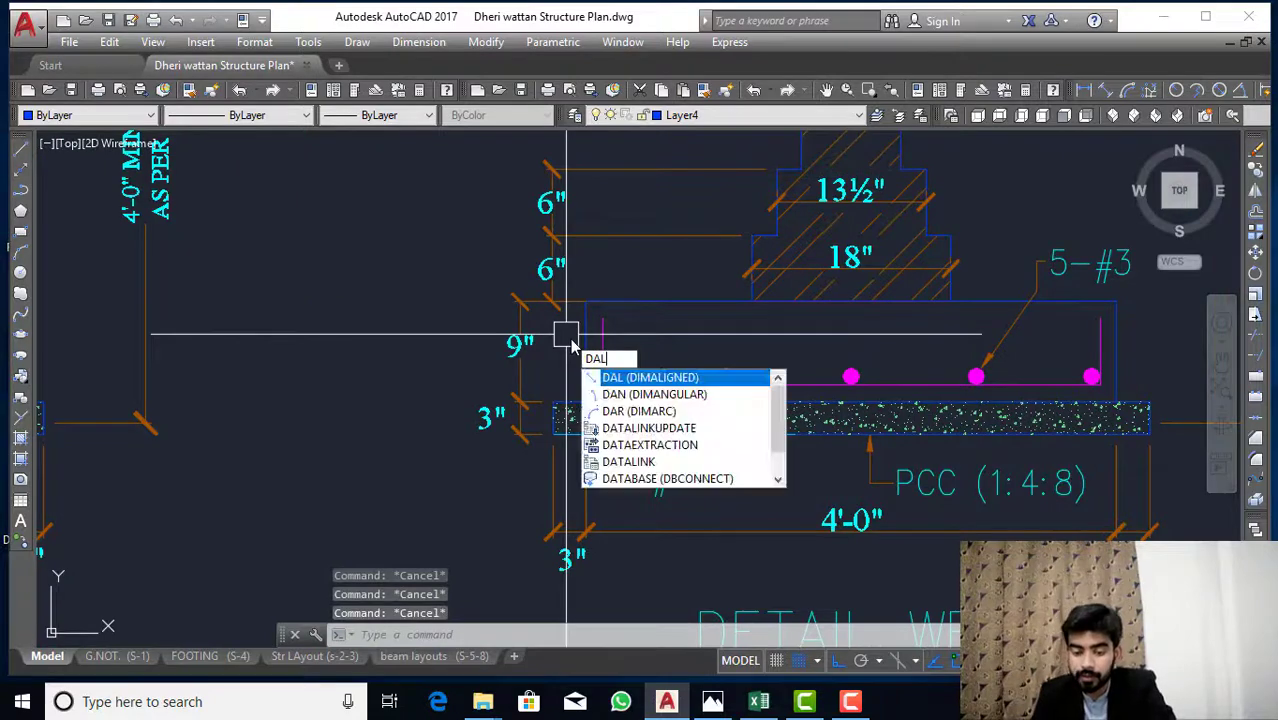
pyautogui.press('Return')
pyautogui.click(586, 351)
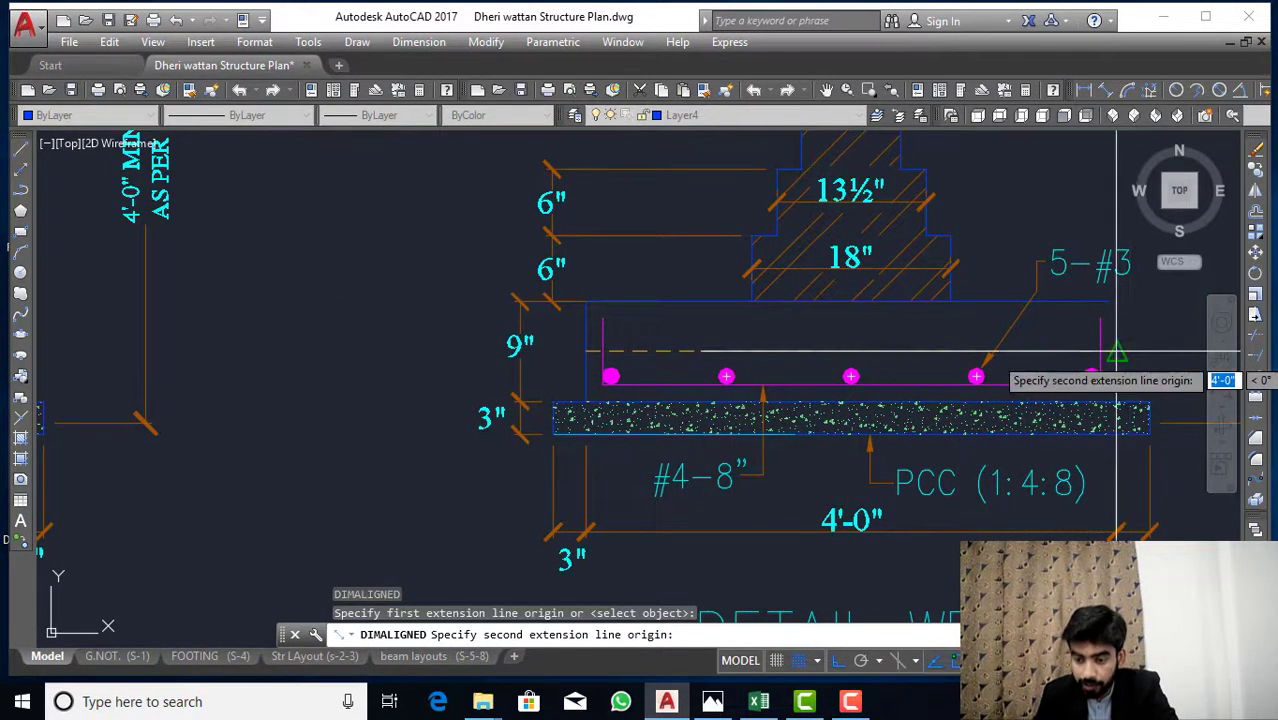
pyautogui.click(990, 352)
pyautogui.scroll(-2, 990, 352)
pyautogui.scroll(2, 1091, 467)
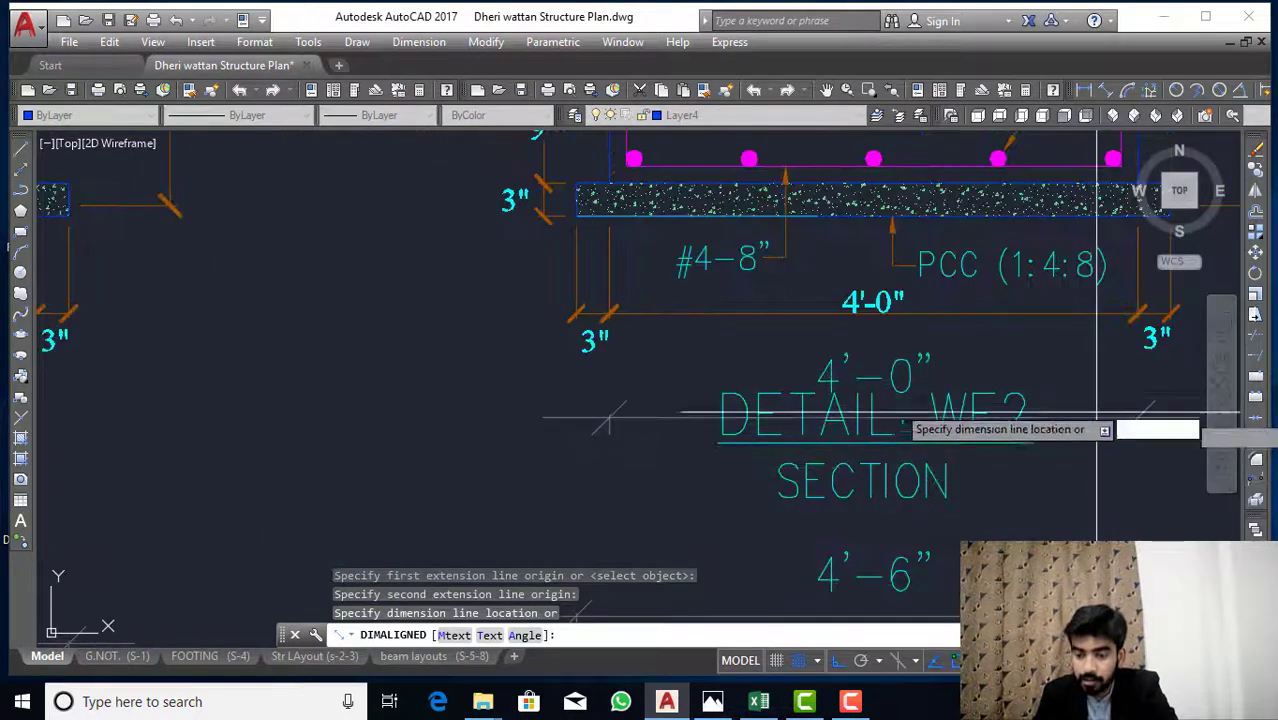
pyautogui.click(1020, 347)
pyautogui.scroll(3, 908, 313)
pyautogui.scroll(-3, 908, 313)
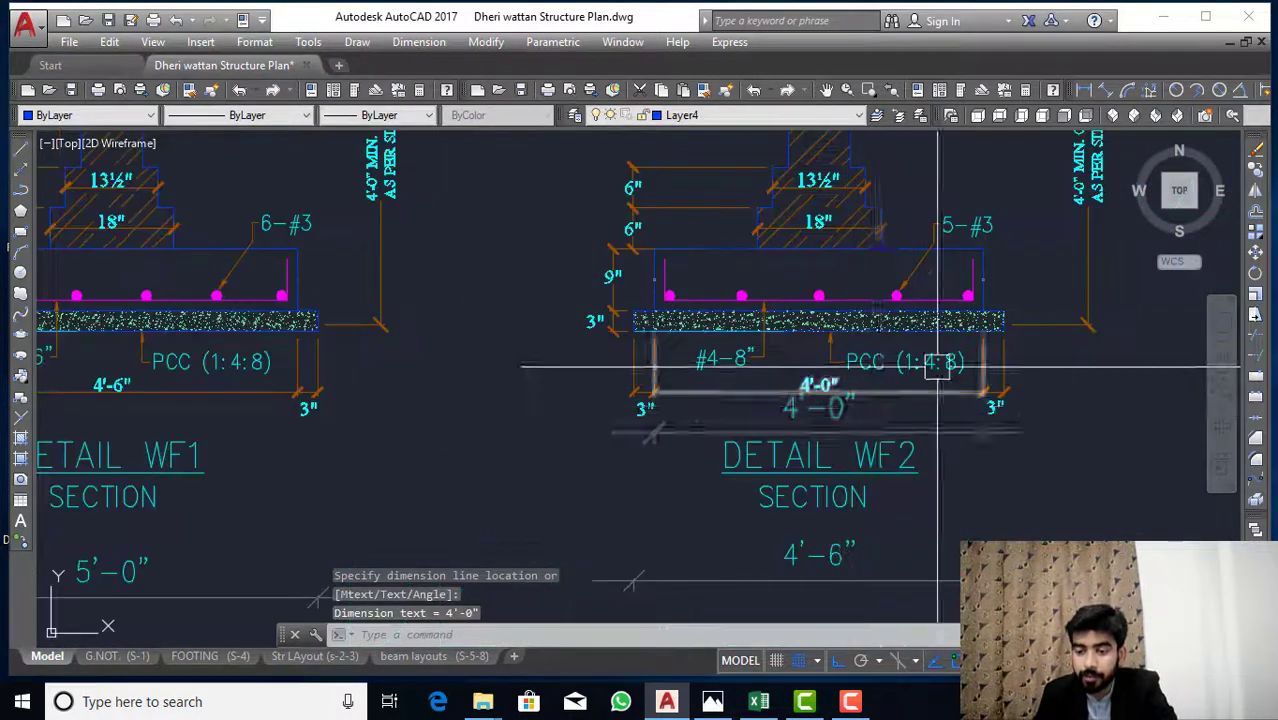
pyautogui.scroll(3, 984, 262)
pyautogui.scroll(-3, 984, 262)
pyautogui.scroll(3, 42, 281)
pyautogui.press('Return')
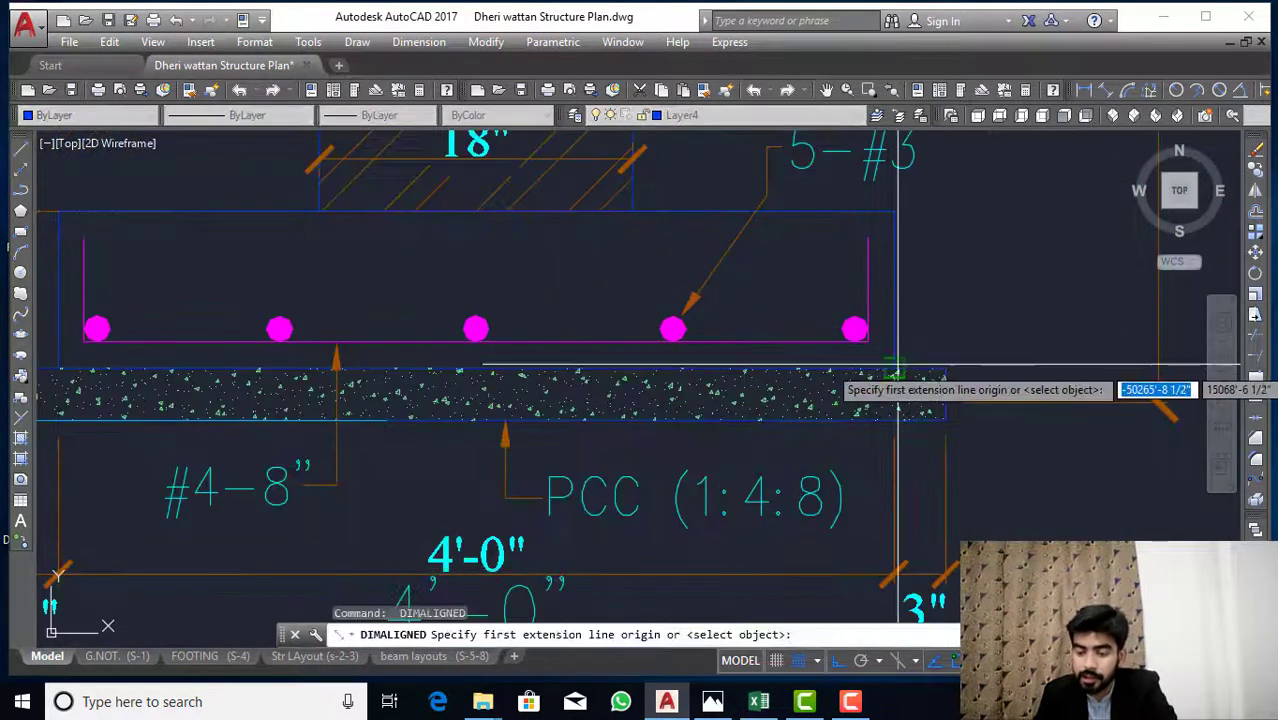
pyautogui.click(941, 368)
pyautogui.click(938, 348)
pyautogui.press('Escape')
pyautogui.scroll(-2, 956, 399)
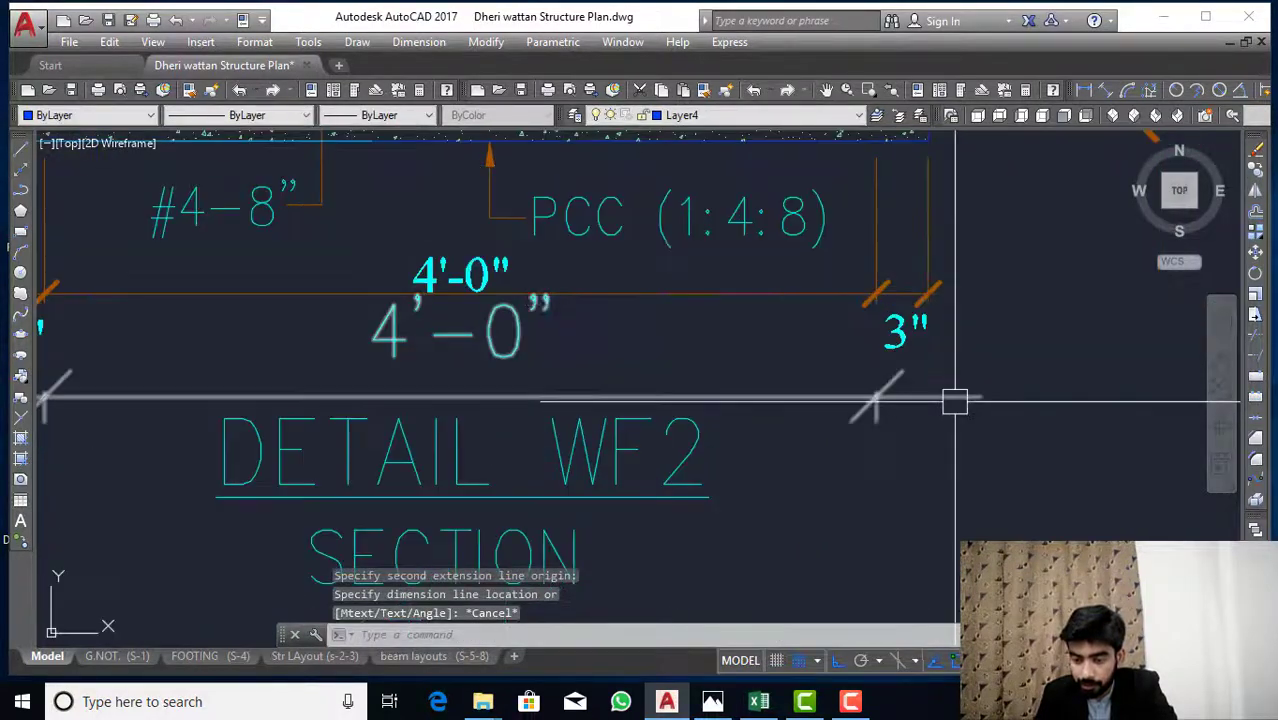
# Add an aligned dimension for the PCC projection beyond the footing's right edge in Detail WF2.
pyautogui.scroll(-2, 921, 320)
pyautogui.scroll(3, 883, 443)
pyautogui.press('Return')
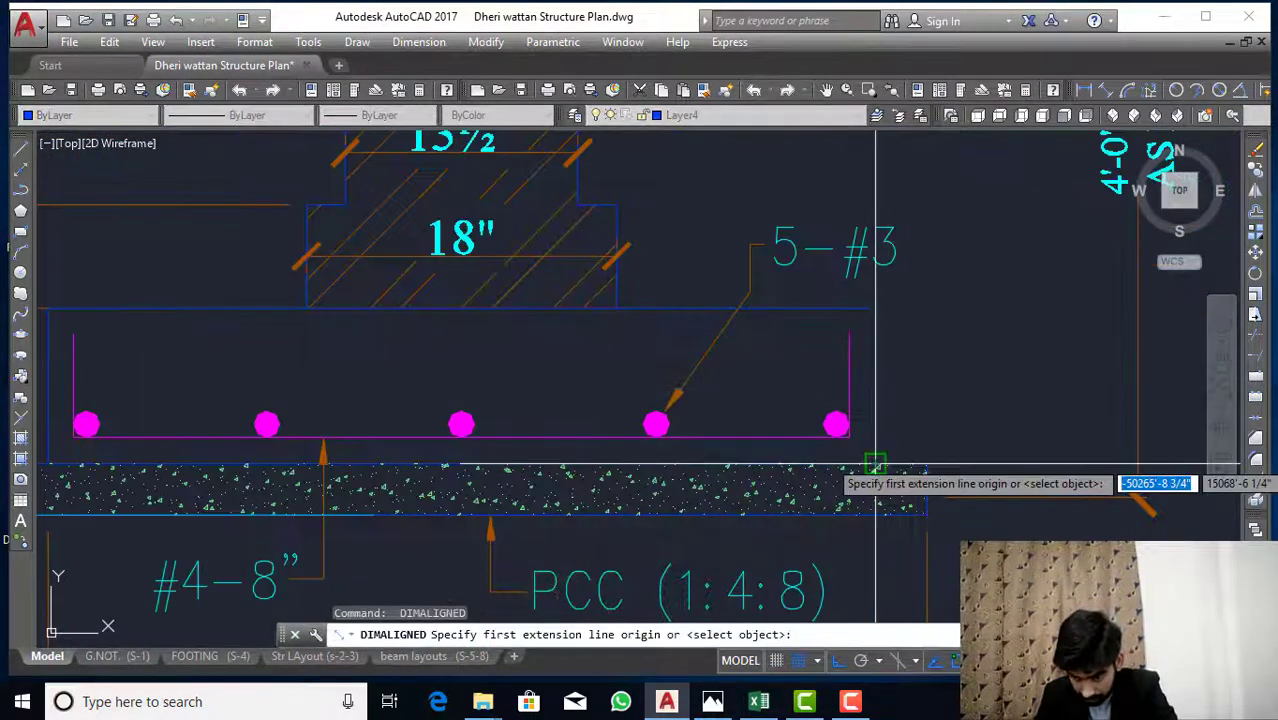
pyautogui.click(872, 457)
pyautogui.click(880, 438)
pyautogui.click(928, 430)
pyautogui.scroll(-2, 925, 434)
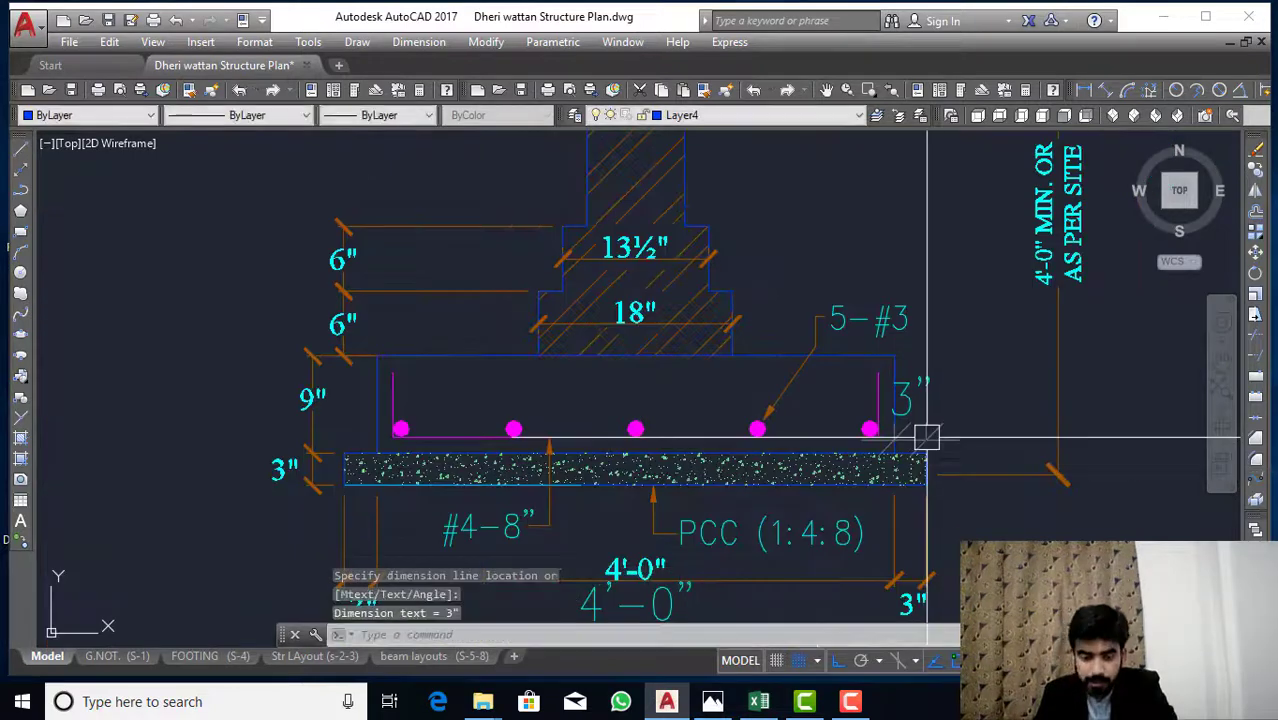
pyautogui.scroll(5, 325, 447)
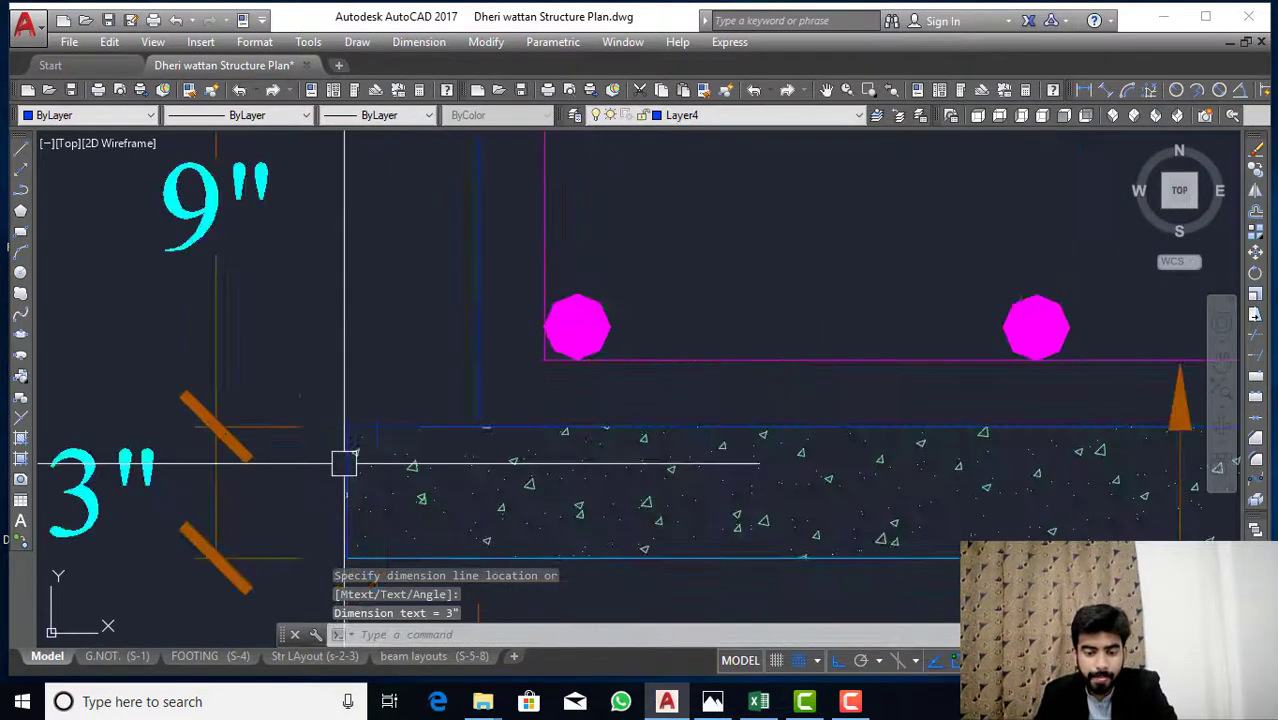
pyautogui.press('Return')
pyautogui.click(335, 437)
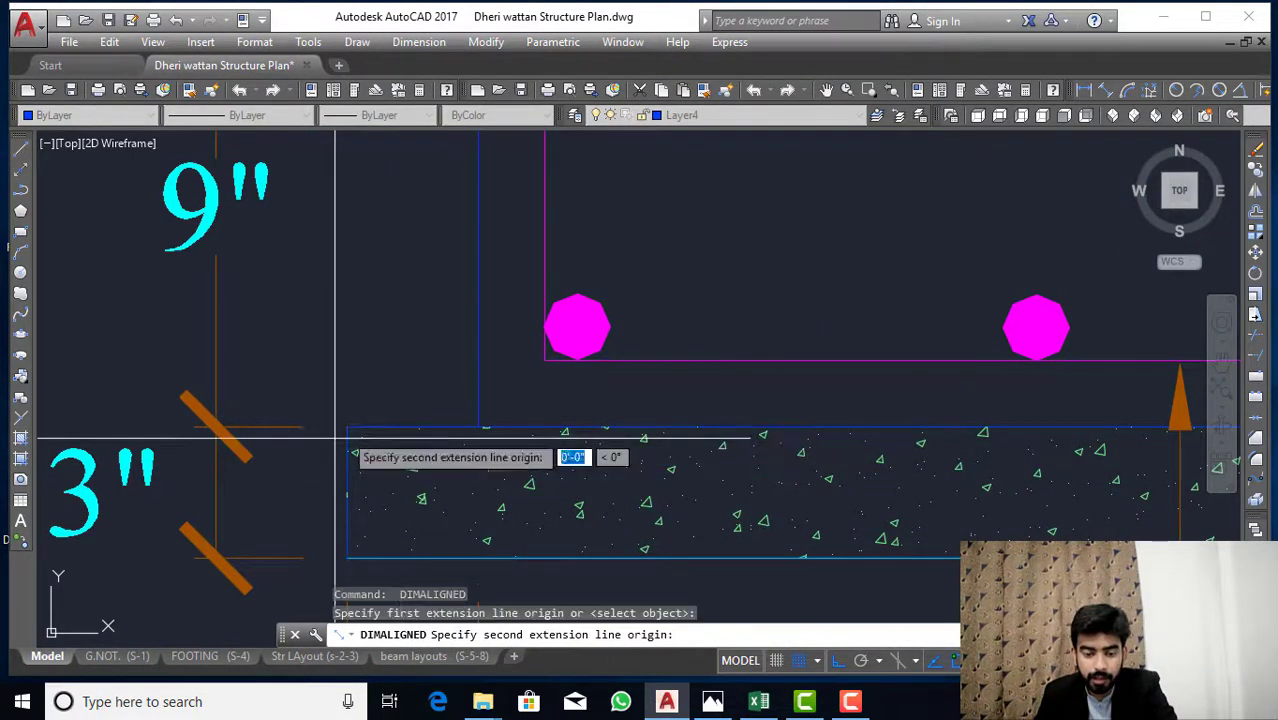
pyautogui.scroll(-10, 421, 437)
pyautogui.press('Escape')
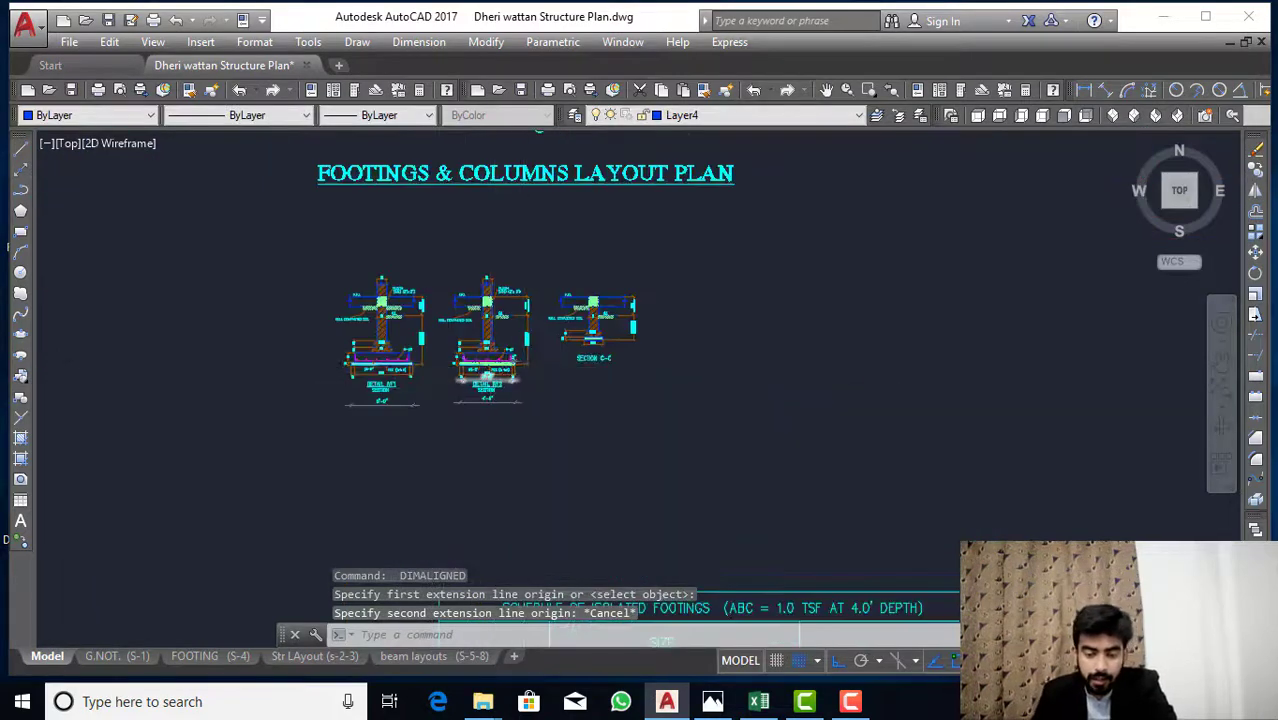
pyautogui.press('Escape')
# Examine the offset lines near the upper-left corner of the column layout plan.
pyautogui.scroll(-4, 431, 342)
pyautogui.scroll(7, 513, 320)
pyautogui.scroll(-7, 542, 377)
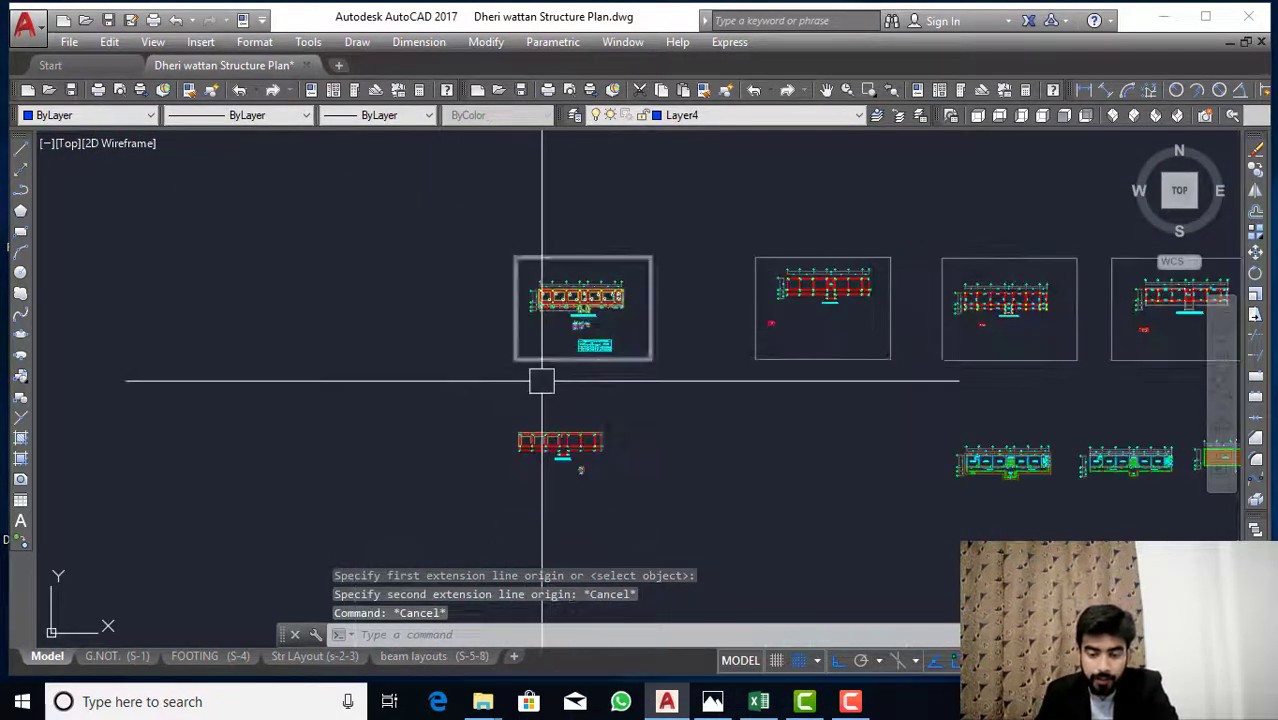
pyautogui.scroll(8, 524, 427)
pyautogui.scroll(8, 522, 468)
pyautogui.scroll(-6, 542, 474)
pyautogui.scroll(6, 545, 460)
pyautogui.press('Escape')
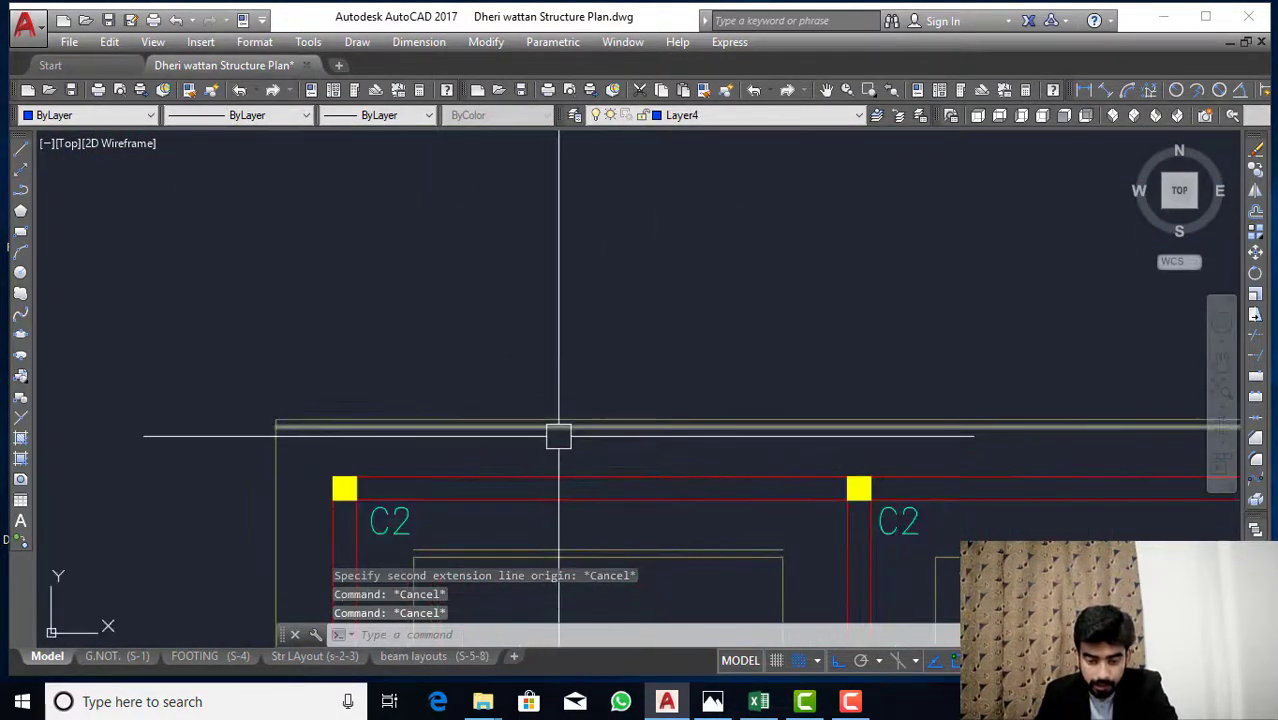
pyautogui.click(563, 422)
pyautogui.scroll(-2, 564, 417)
pyautogui.scroll(8, 577, 470)
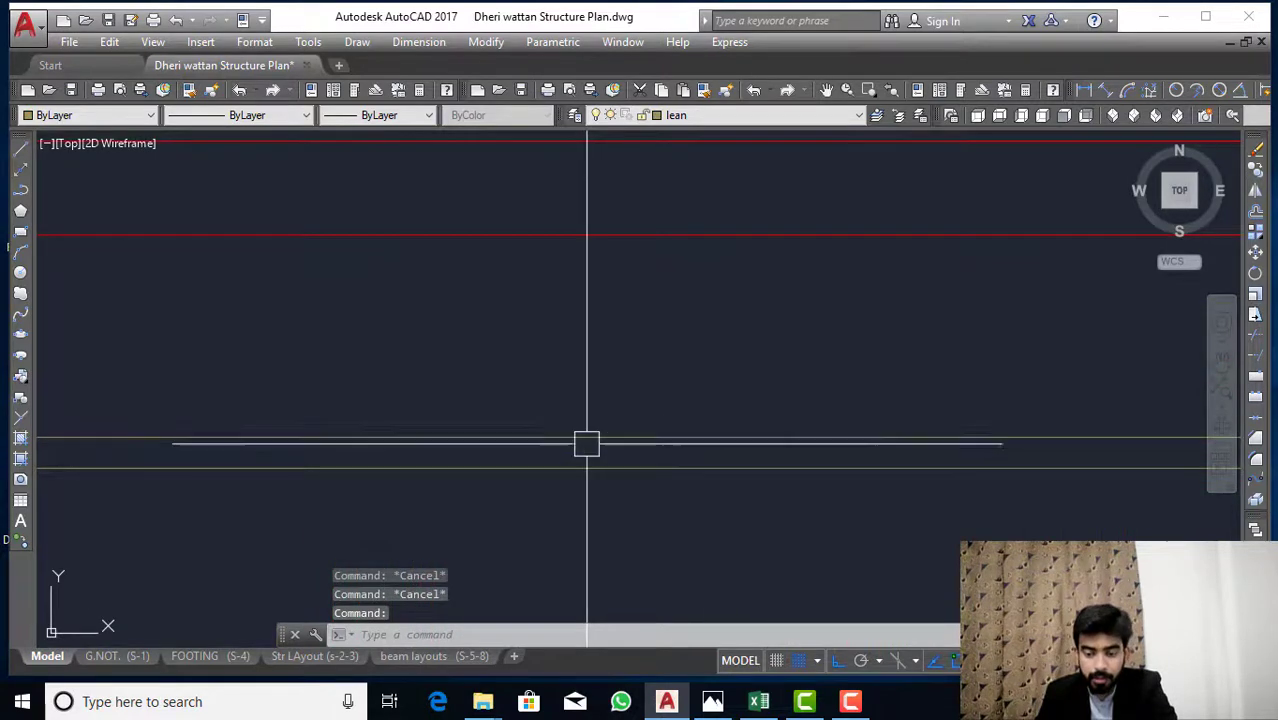
pyautogui.scroll(-4, 596, 472)
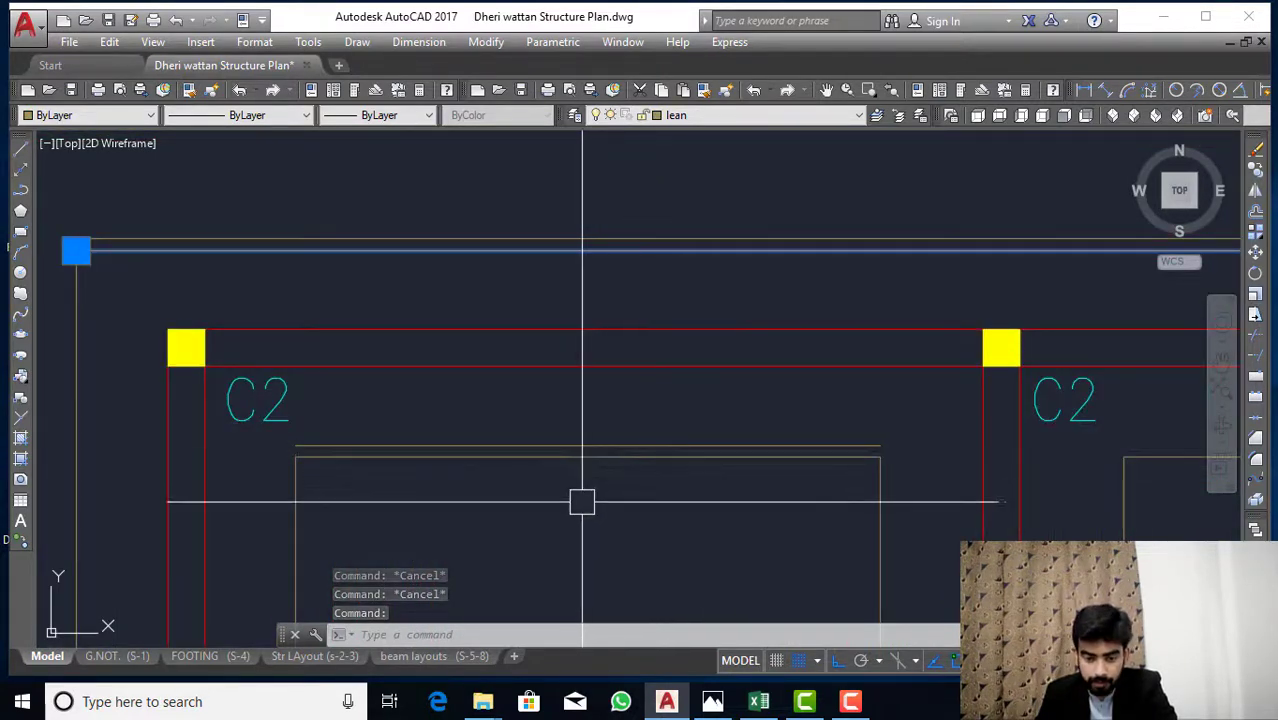
pyautogui.press('Escape')
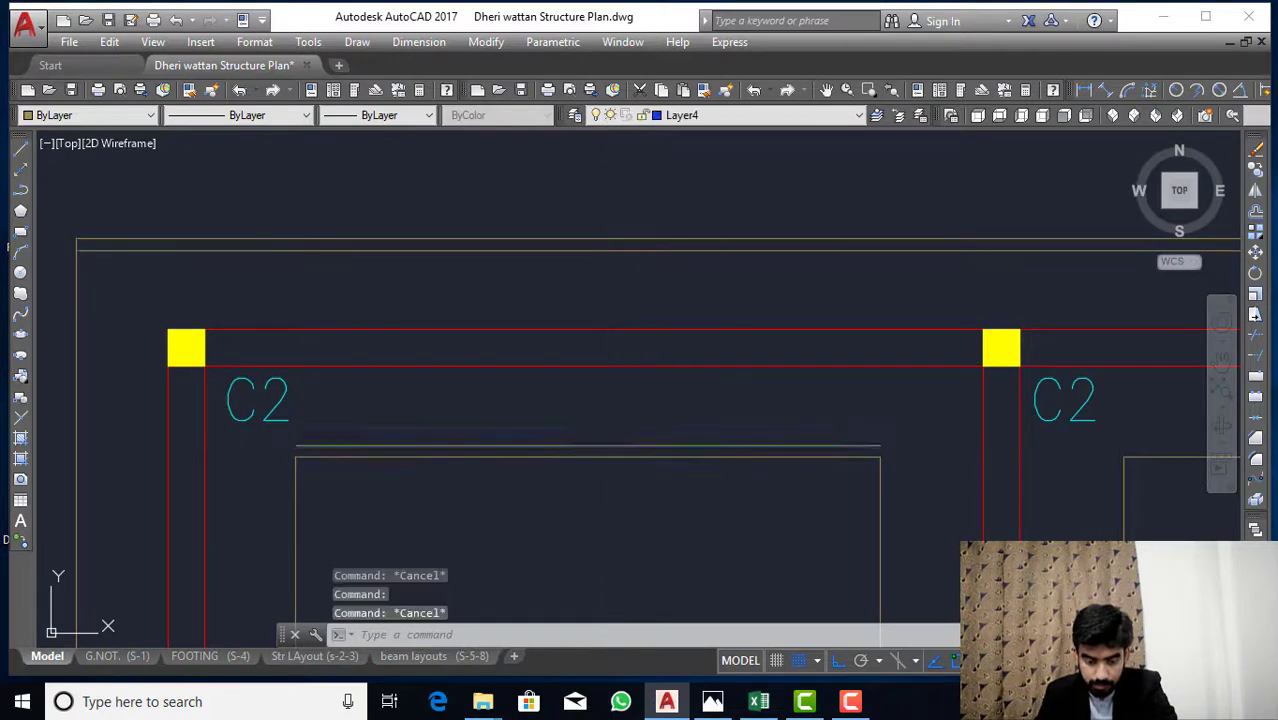
# Erase the offset line just above the first inner footing outline.
pyautogui.click(600, 446)
pyautogui.write('e')
pyautogui.press('Return')
# Move the offset line below the outer footing line to the FOOT layer.
pyautogui.click(645, 250)
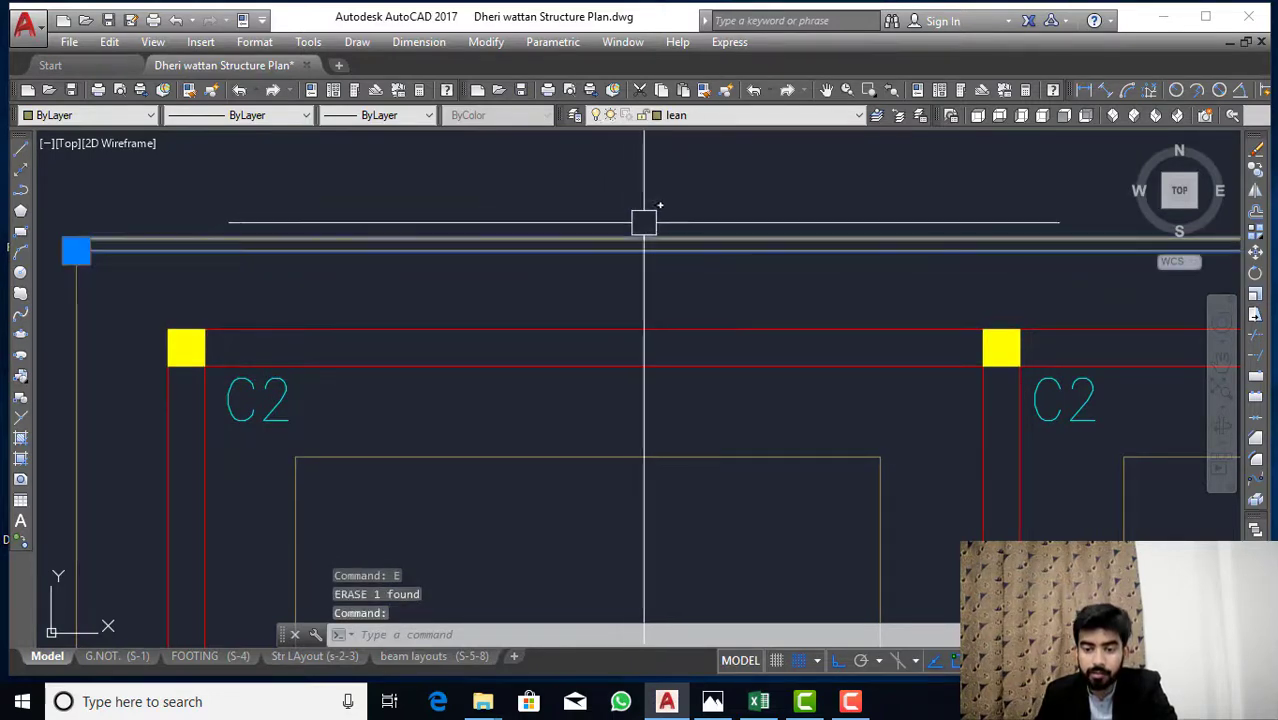
pyautogui.click(701, 117)
pyautogui.scroll(10, 694, 142)
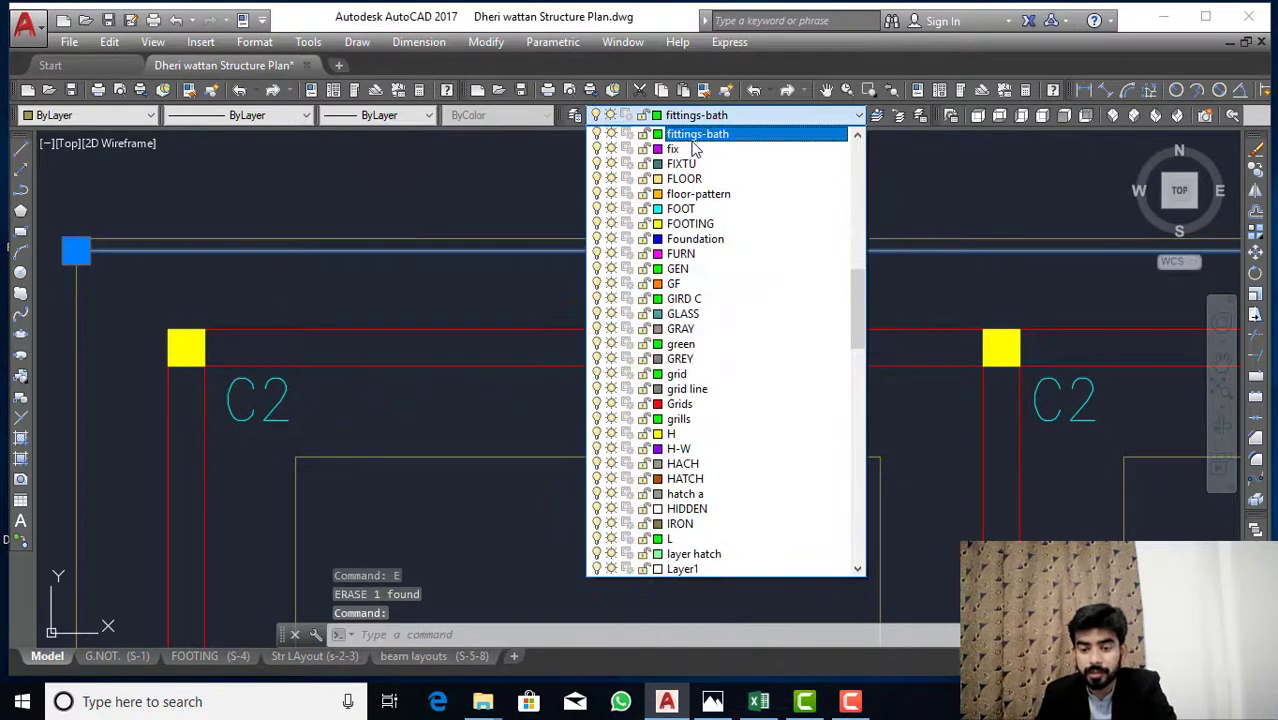
pyautogui.click(702, 211)
pyautogui.press('Escape')
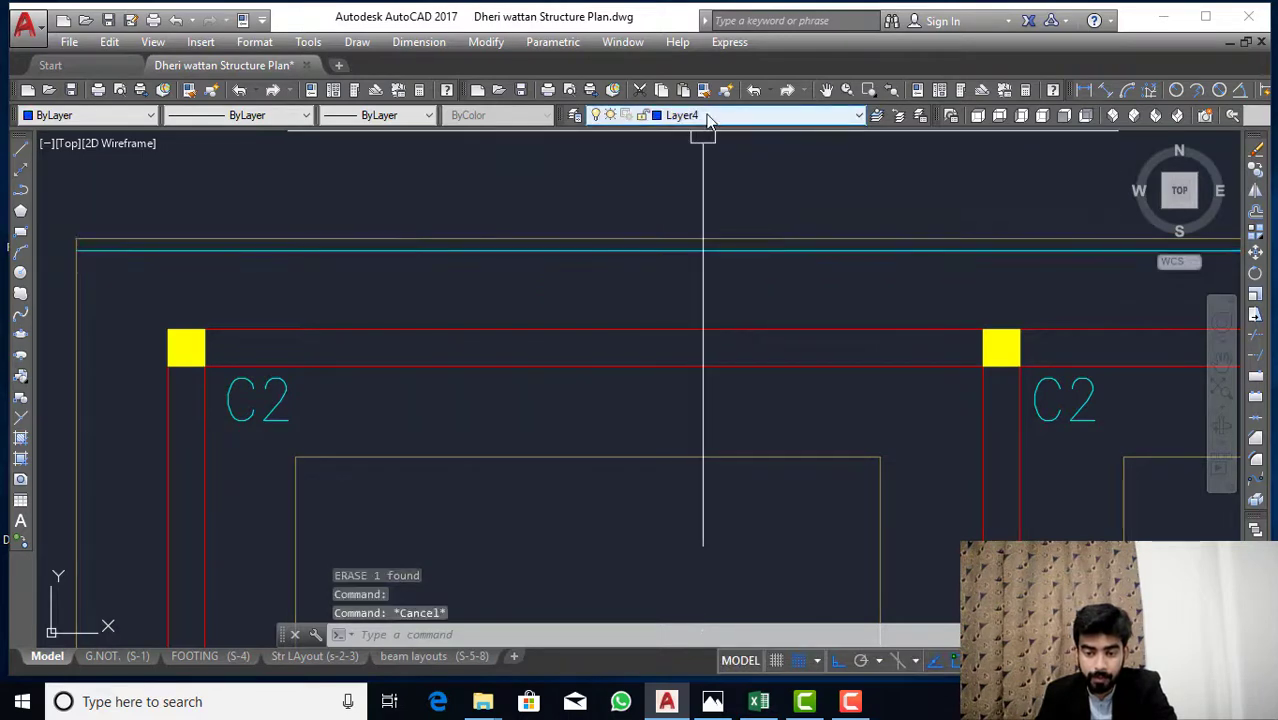
pyautogui.press('Escape')
# Change the layer of the offset line below the outer footing line to FOOTING.
pyautogui.click(705, 250)
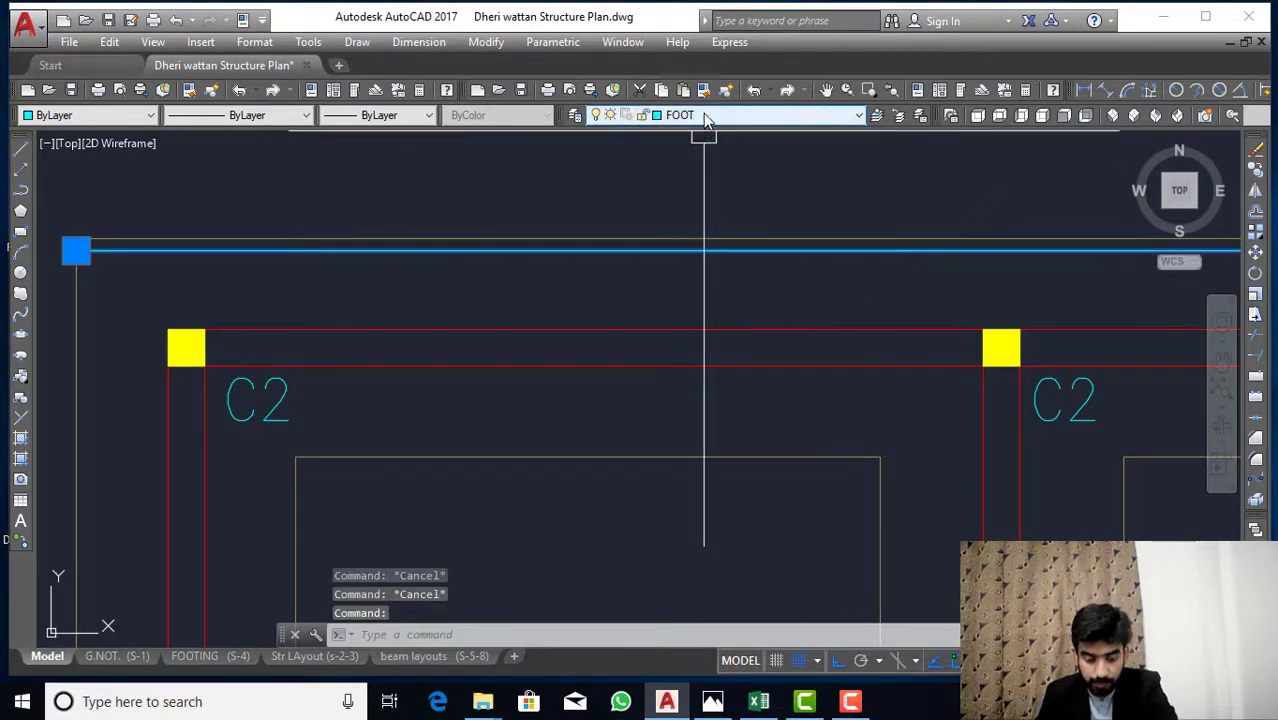
pyautogui.click(704, 115)
pyautogui.press('f')
pyautogui.click(702, 137)
pyautogui.press('Escape')
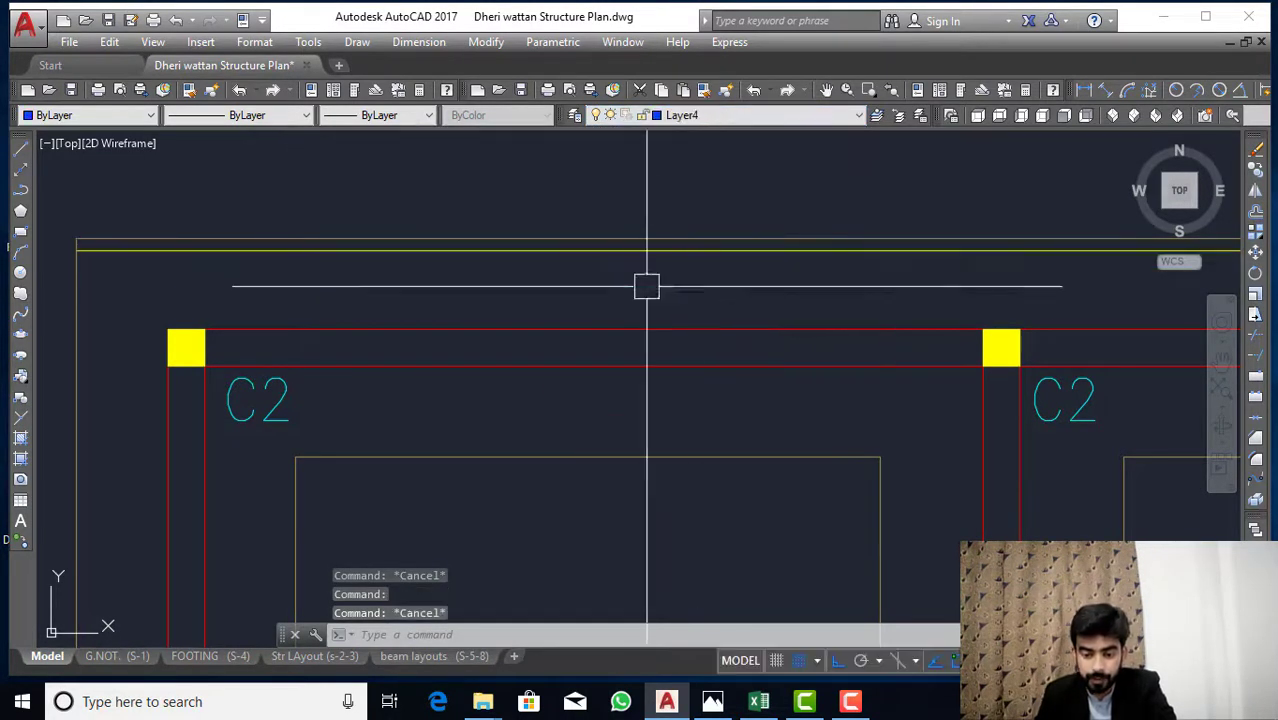
# Start an Offset with a distance of 3 inches.
pyautogui.press('Escape')
pyautogui.press('Escape')
pyautogui.write('o')
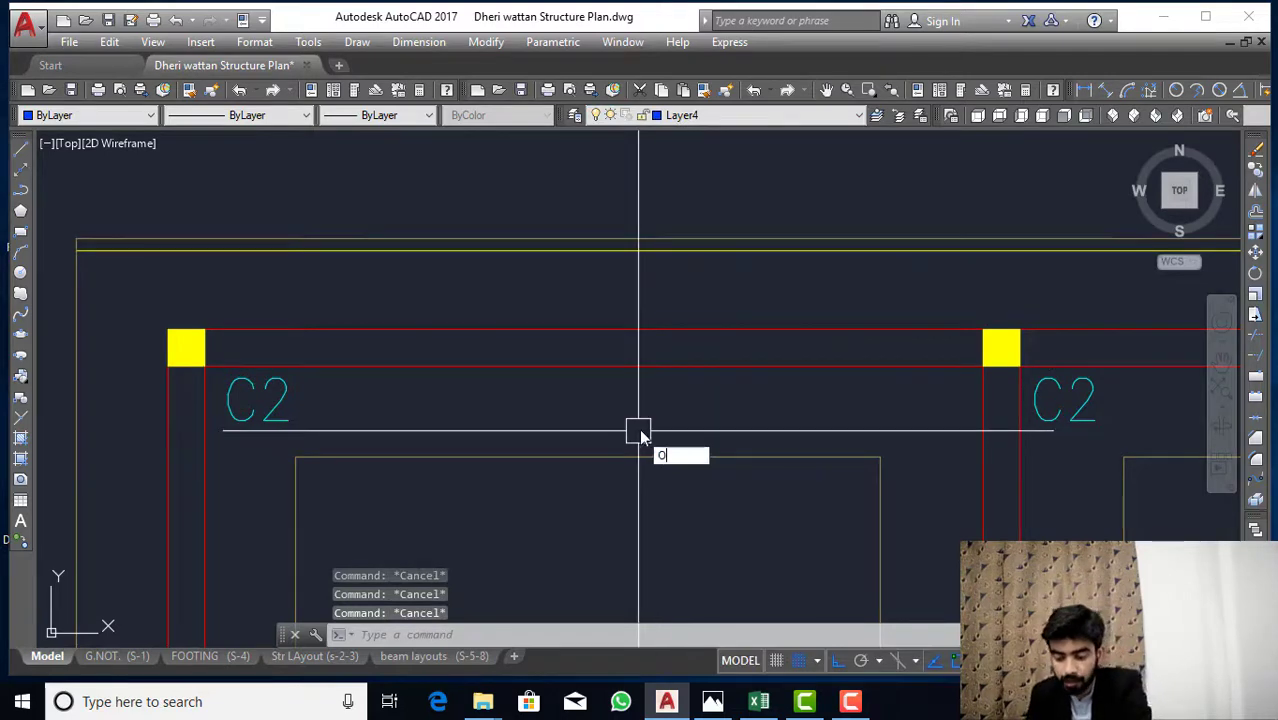
pyautogui.press('Return')
pyautogui.write('3')
pyautogui.press('Return')
# Examine the double footing lines around the upper bays of the footings and columns layout plan.
pyautogui.scroll(-3, 660, 380)
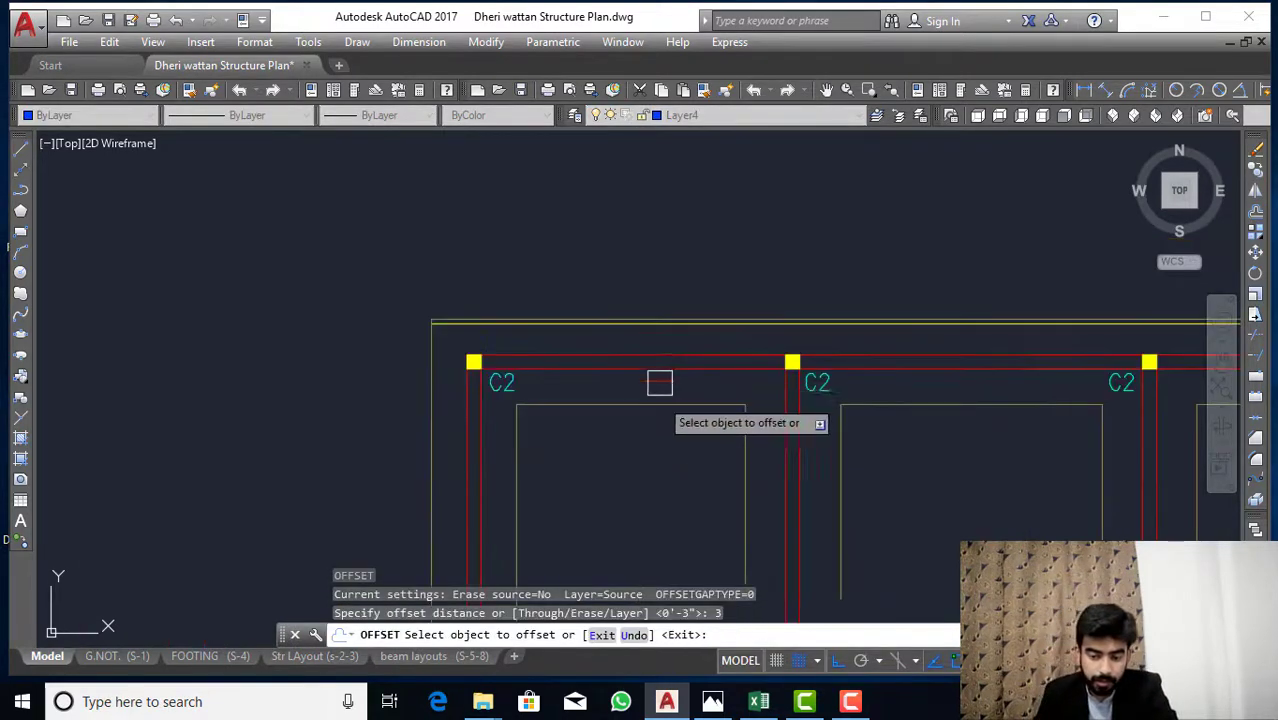
pyautogui.scroll(-4, 700, 410)
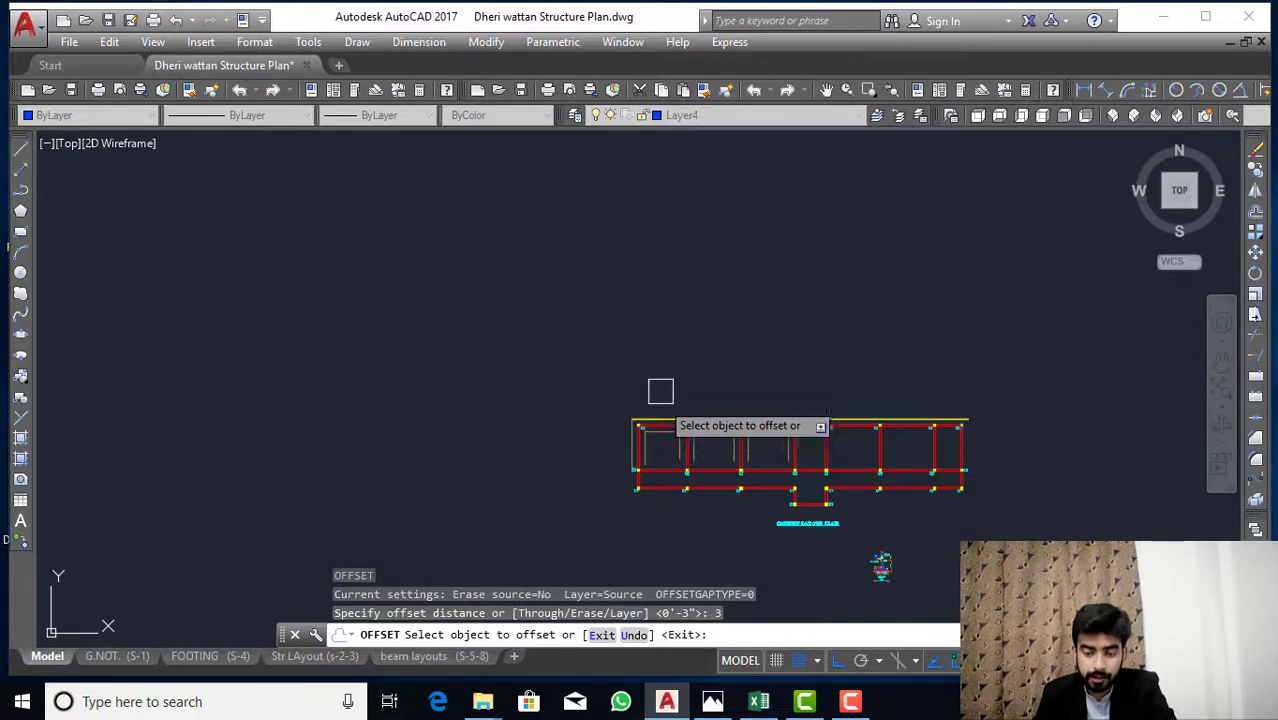
pyautogui.scroll(-2, 662, 395)
pyautogui.scroll(2, 686, 303)
pyautogui.click(686, 303)
pyautogui.scroll(2, 650, 456)
pyautogui.scroll(2, 644, 456)
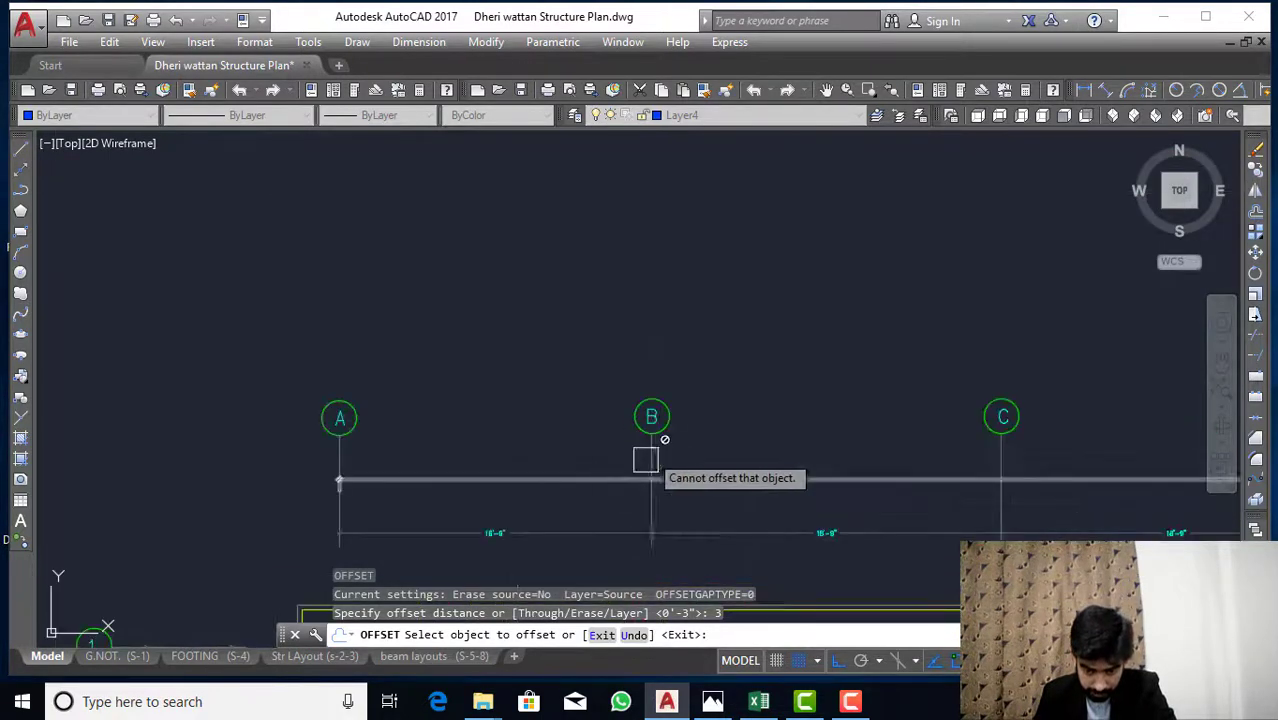
pyautogui.scroll(-1, 638, 524)
pyautogui.scroll(3, 637, 491)
pyautogui.scroll(-6, 650, 271)
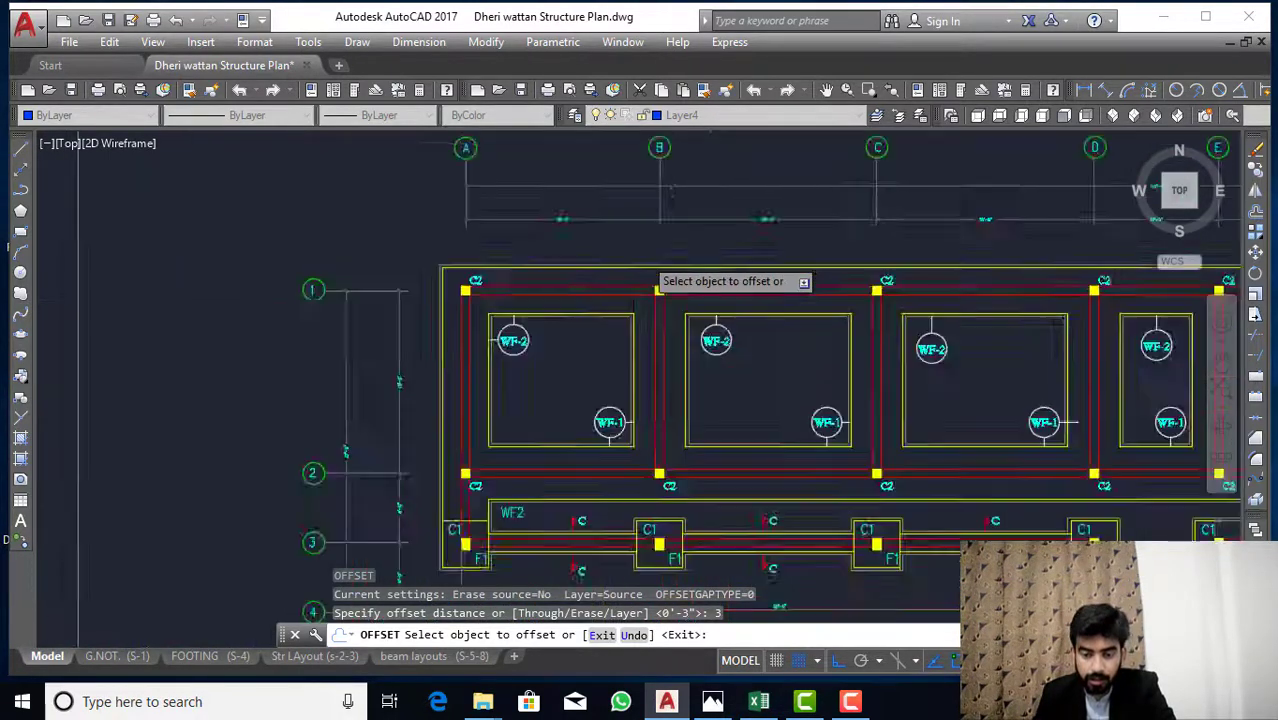
pyautogui.scroll(2, 635, 320)
pyautogui.click(644, 236)
pyautogui.scroll(2, 645, 230)
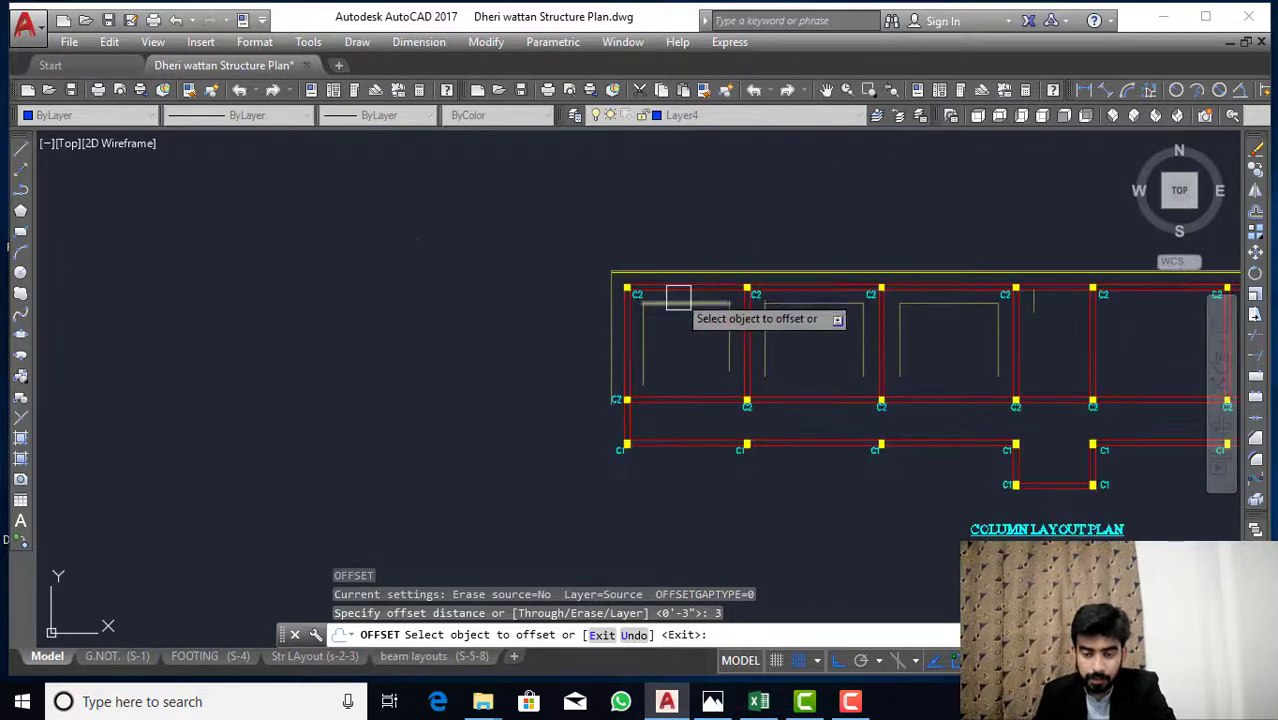
# Offset the upper edge of the first inner footing outline 3 inches upward on the column layout plan.
pyautogui.scroll(2, 676, 288)
pyautogui.click(691, 368)
pyautogui.click(692, 318)
pyautogui.scroll(2, 696, 325)
pyautogui.press('Escape')
pyautogui.scroll(-3, 692, 340)
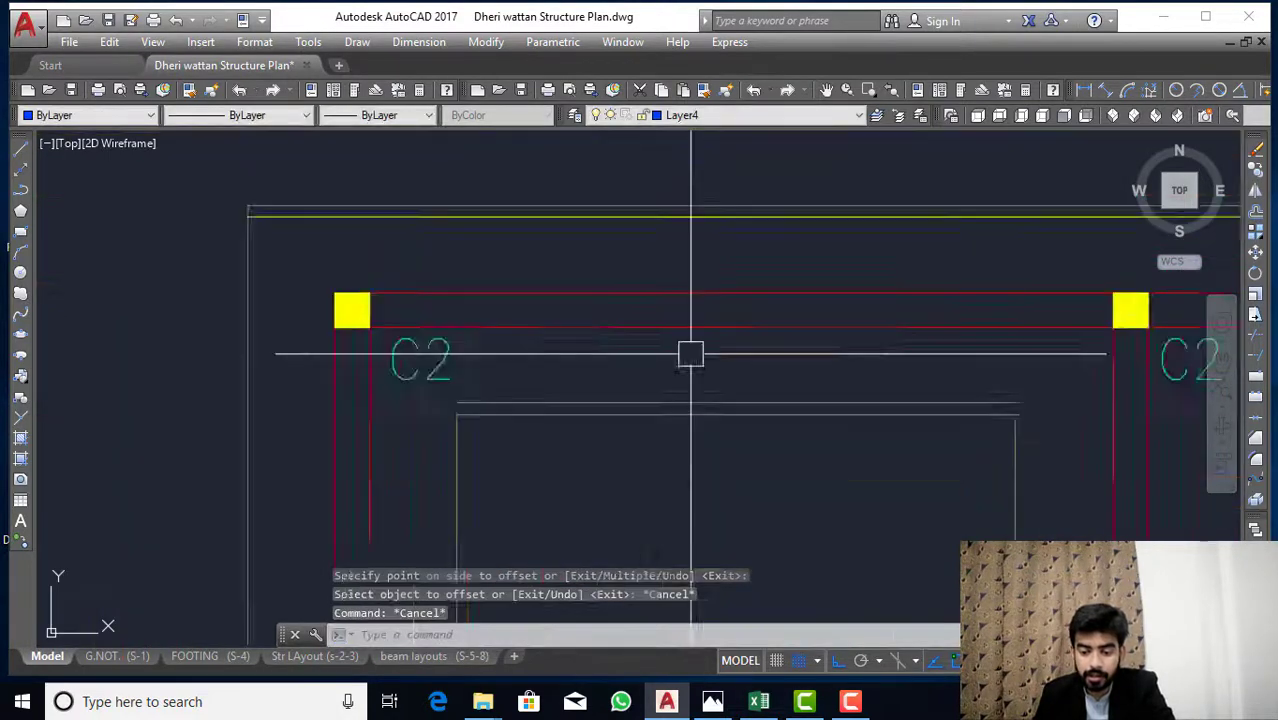
# Match the properties of the new line above the first inner footing outline to the yellow line below the outer footing edge.
pyautogui.press('Escape')
pyautogui.press('Escape')
pyautogui.scroll(1, 702, 325)
pyautogui.scroll(1, 702, 323)
pyautogui.write('MA')
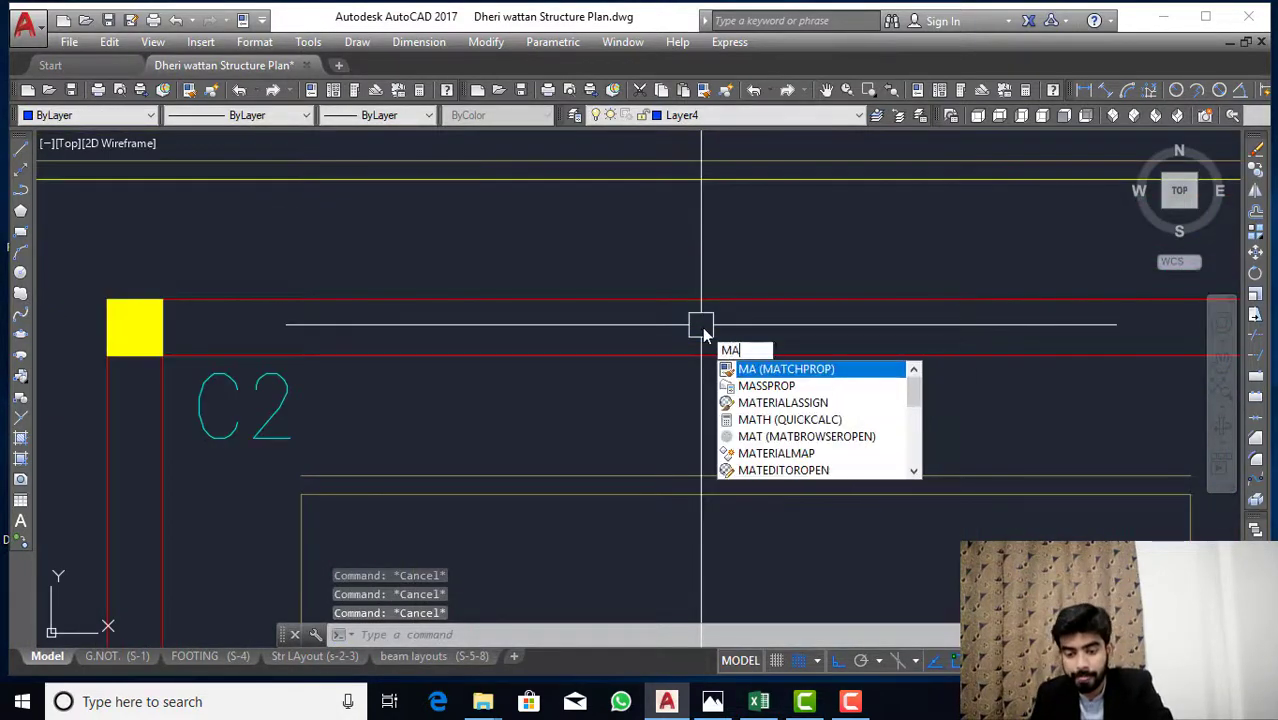
pyautogui.press('Return')
pyautogui.click(721, 181)
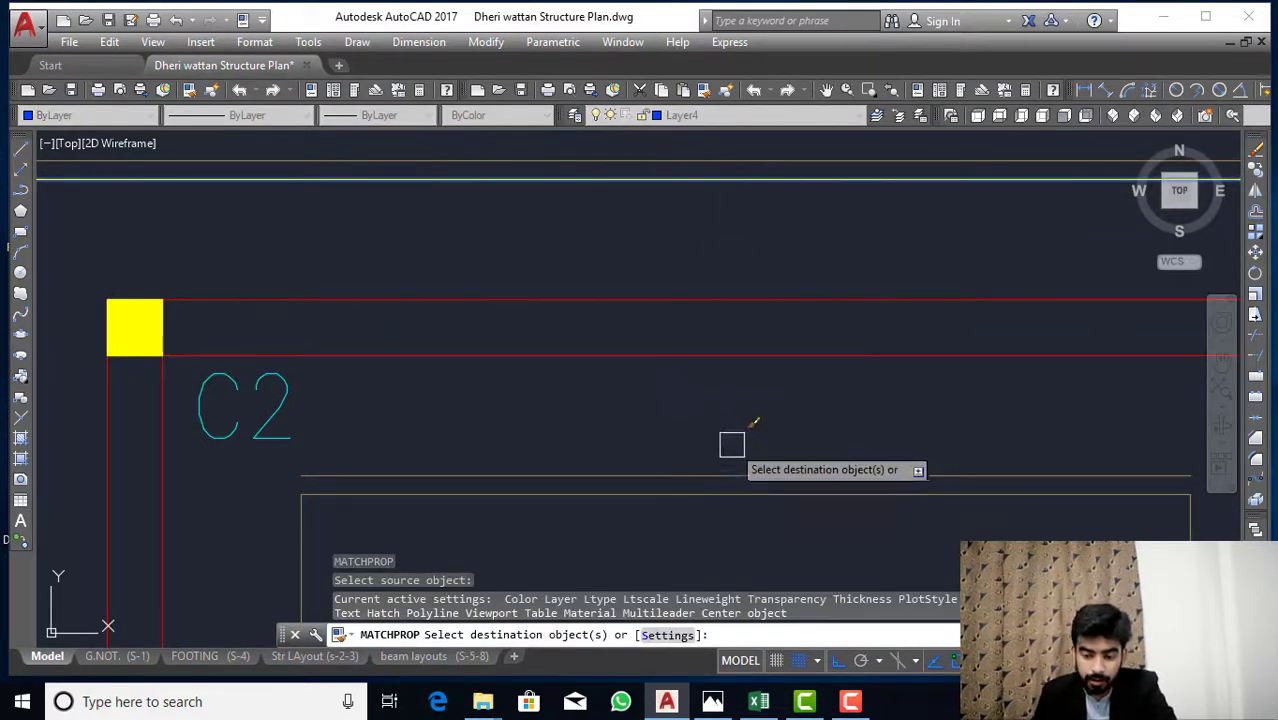
pyautogui.press('Escape')
pyautogui.press('Escape')
pyautogui.press('Escape')
# Add an aligned dimension between the two yellow footing lines above and below the upper wall.
pyautogui.scroll(-2, 673, 370)
pyautogui.scroll(2, 674, 363)
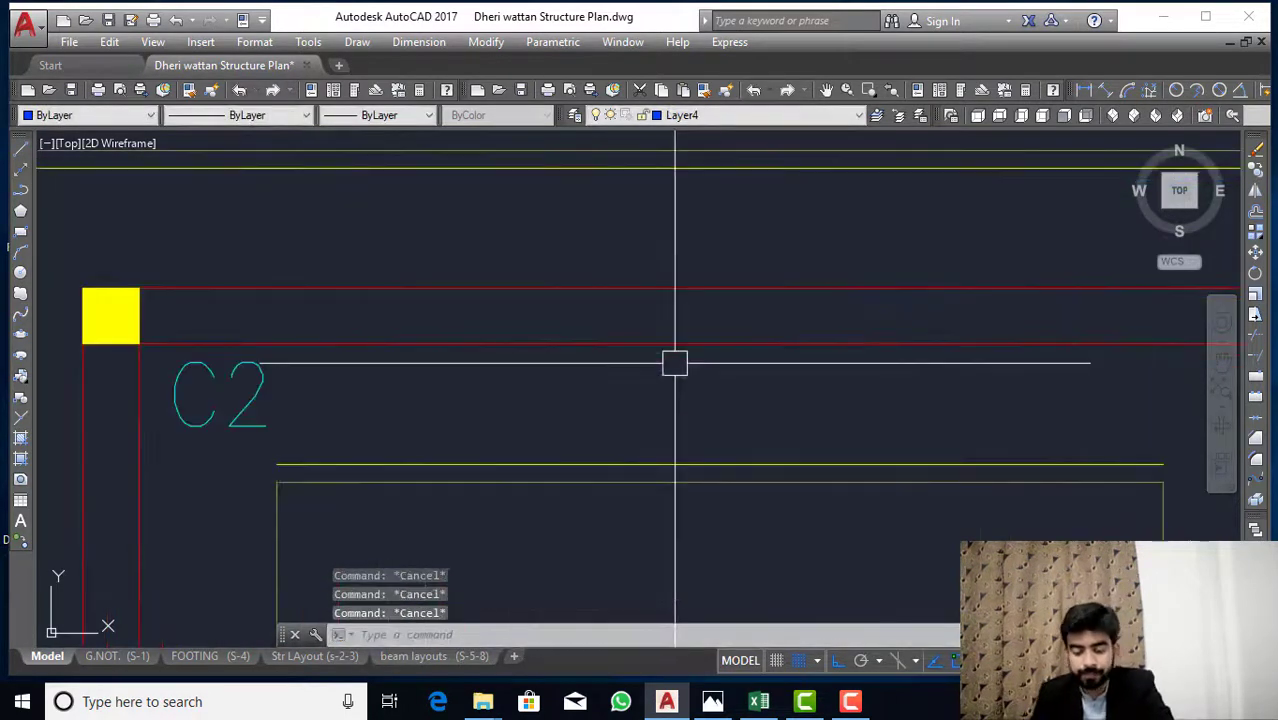
pyautogui.write('dal')
pyautogui.press('Return')
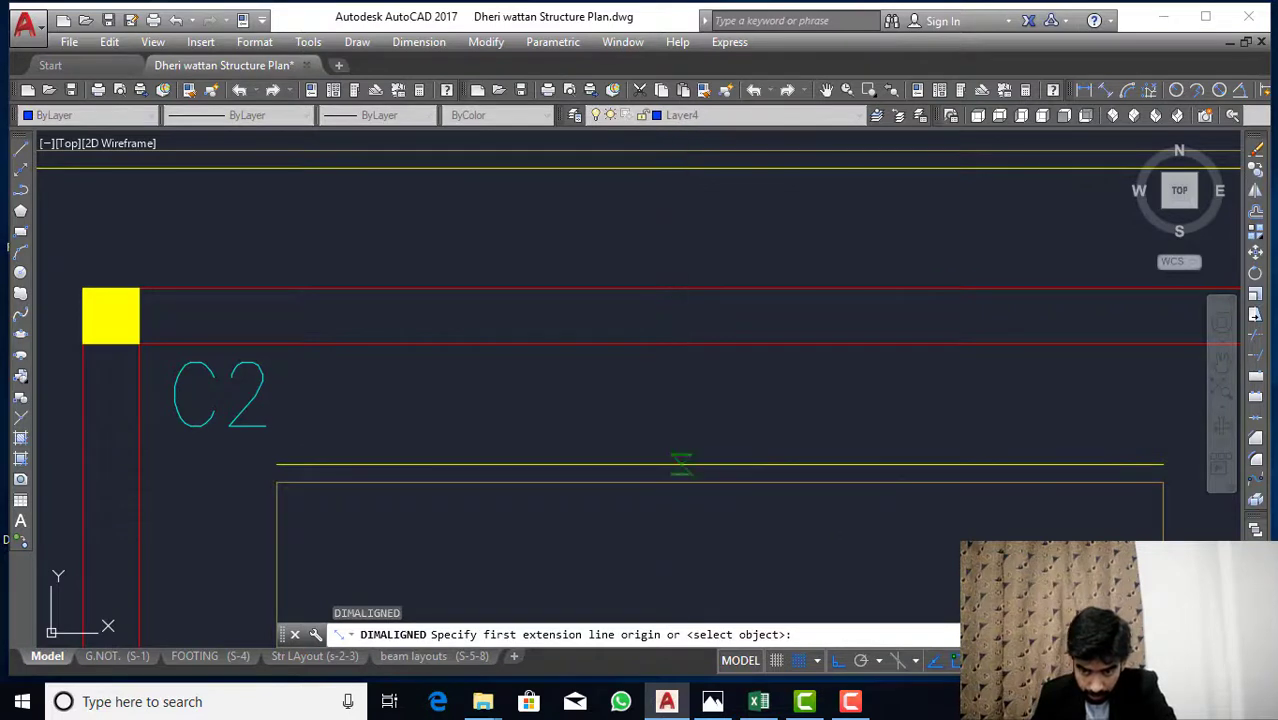
pyautogui.click(684, 463)
pyautogui.click(683, 167)
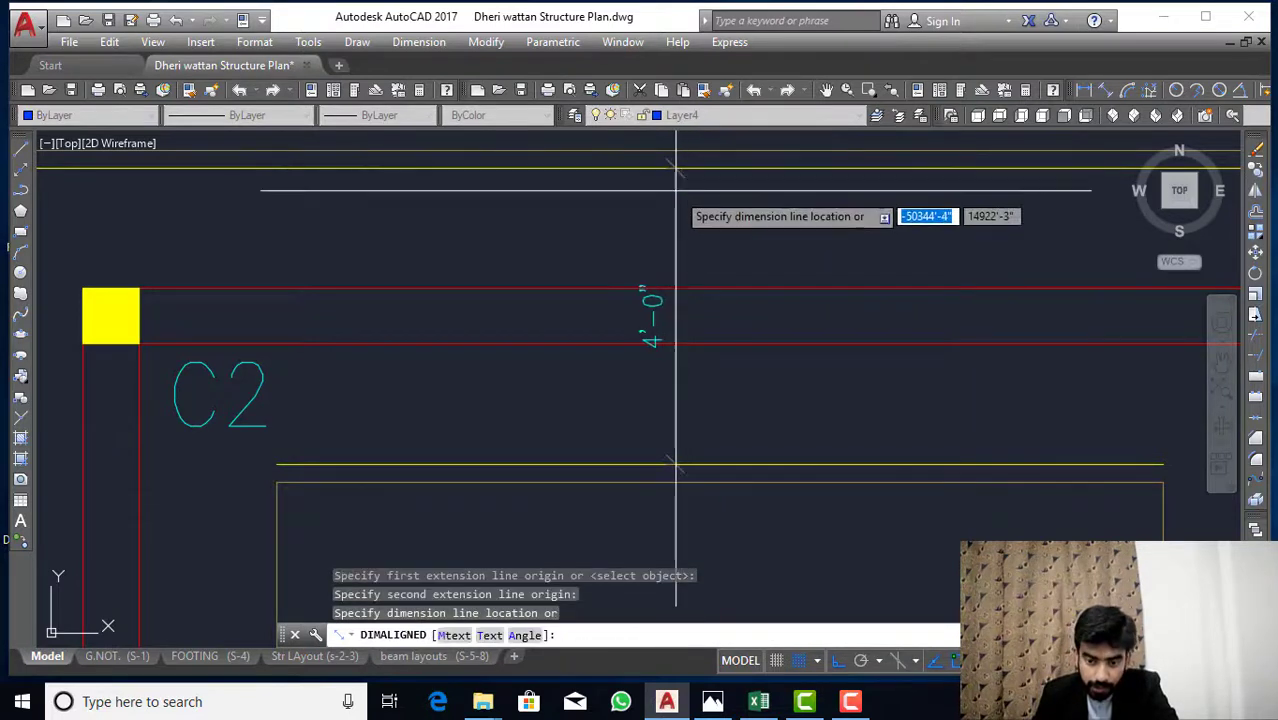
pyautogui.click(660, 293)
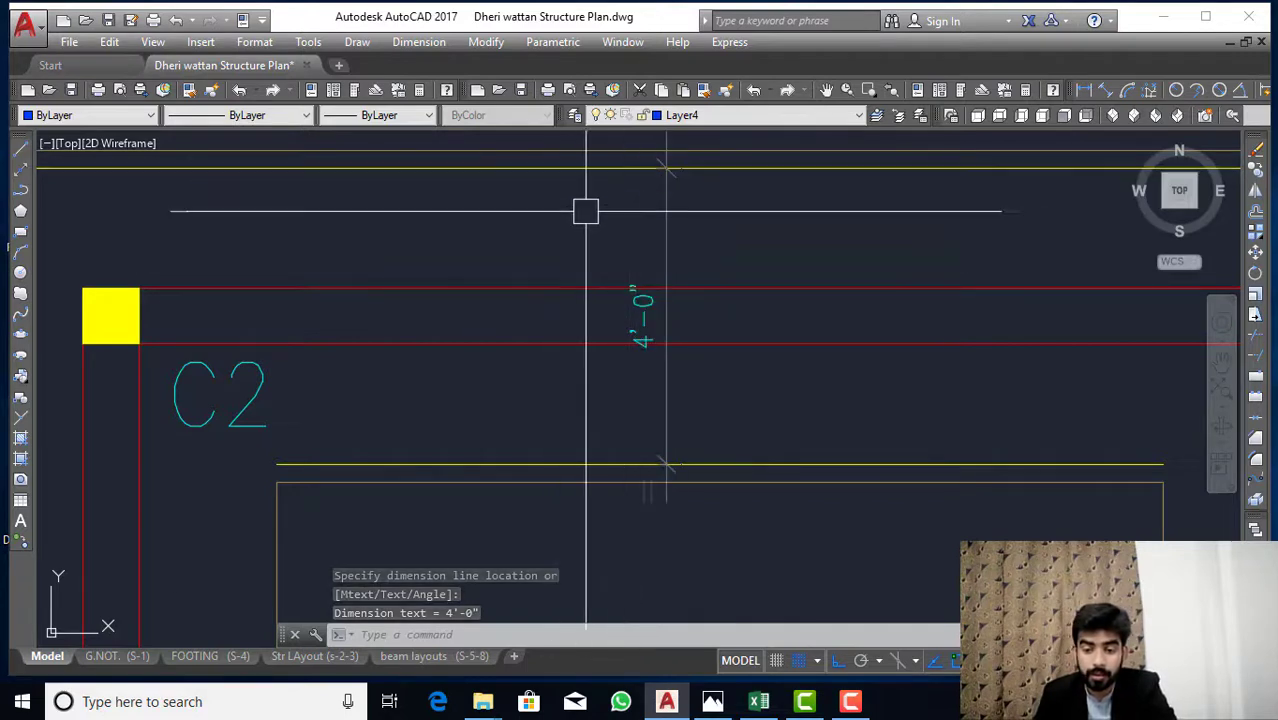
# Add an aligned dimension between the yellow line and the outermost footing line above the upper wall.
pyautogui.scroll(-3, 640, 310)
pyautogui.scroll(5, 653, 336)
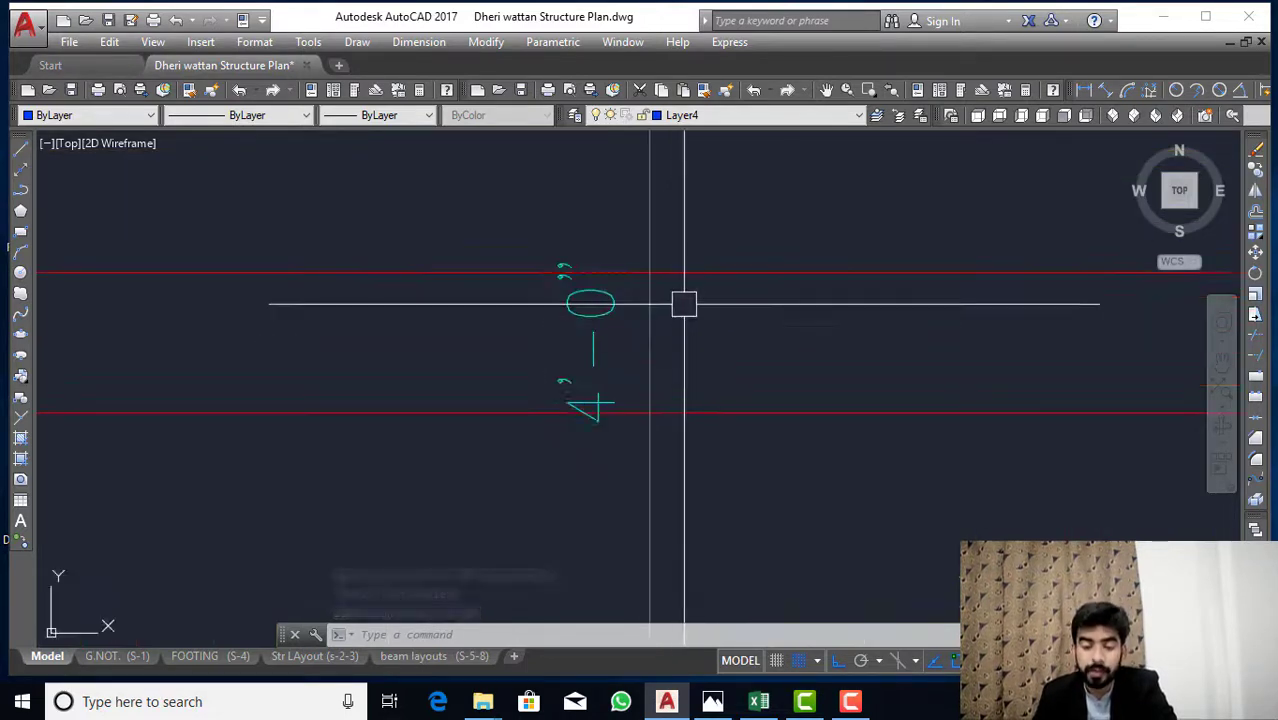
pyautogui.scroll(-6, 684, 300)
pyautogui.scroll(6, 690, 237)
pyautogui.write('dal')
pyautogui.press('Return')
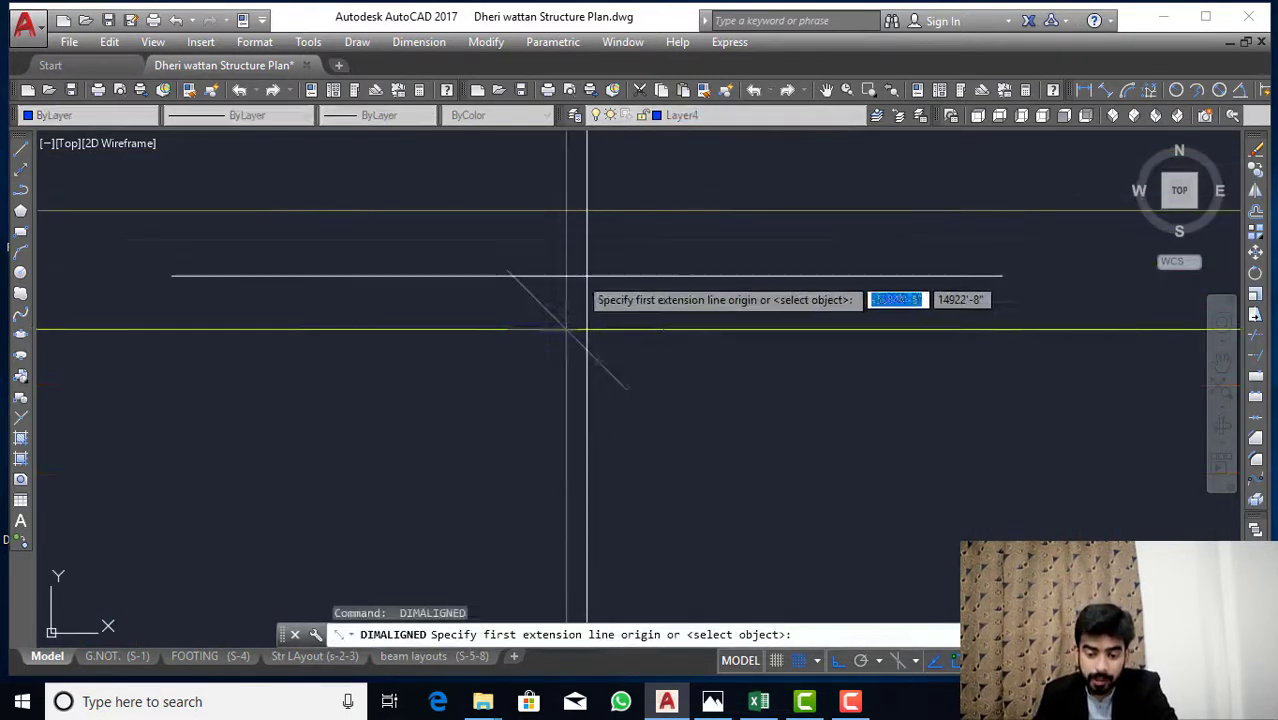
pyautogui.click(566, 330)
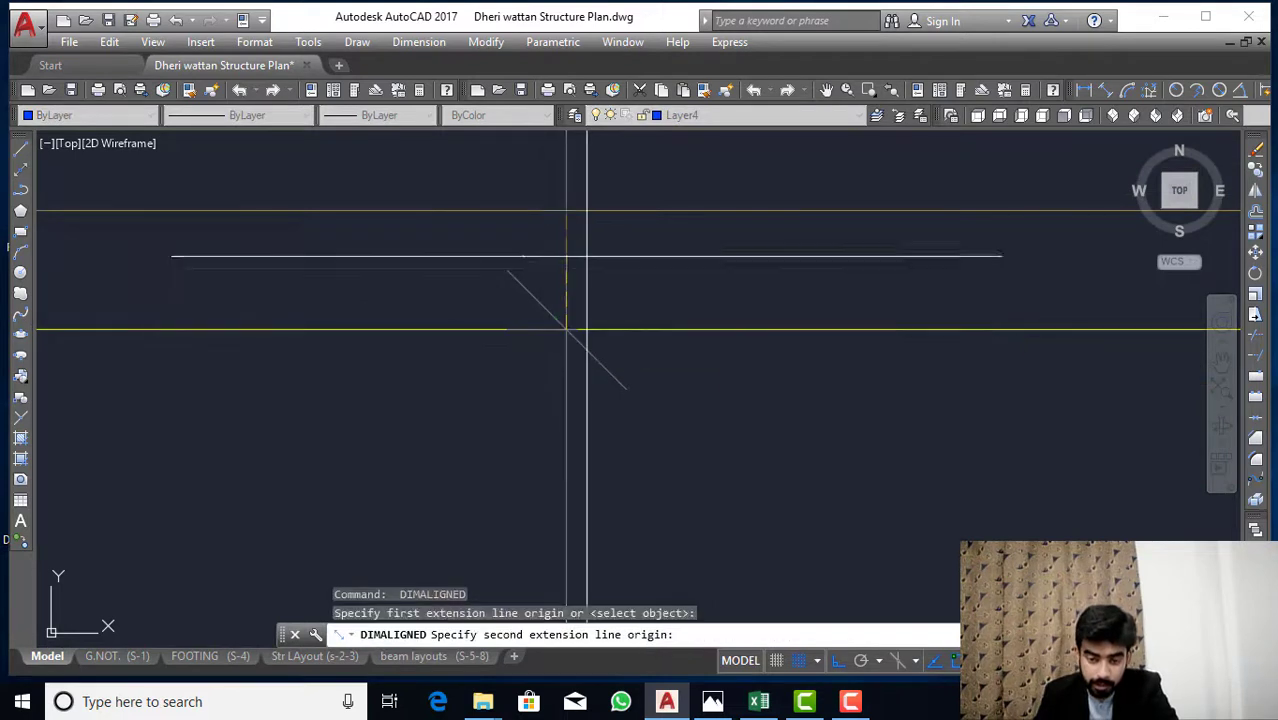
pyautogui.click(562, 212)
pyautogui.scroll(-4, 561, 207)
pyautogui.click(537, 222)
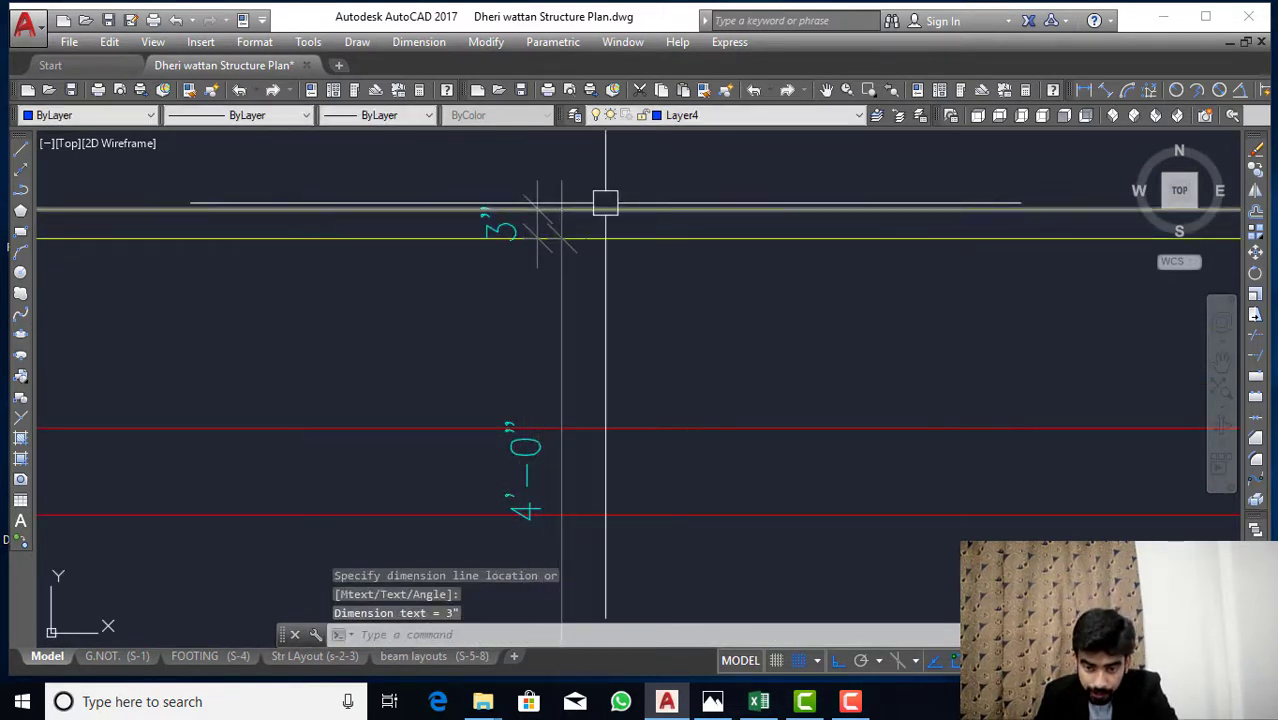
pyautogui.scroll(-2, 604, 186)
pyautogui.scroll(4, 575, 224)
pyautogui.scroll(-6, 613, 168)
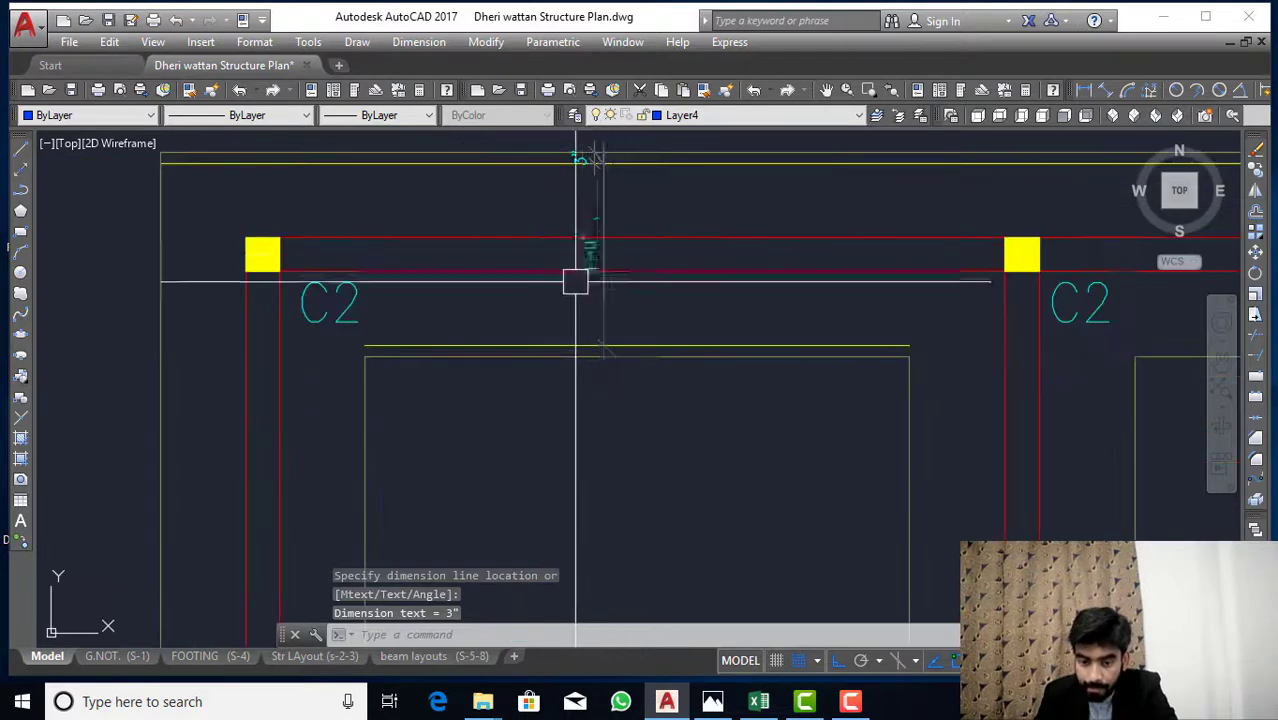
pyautogui.scroll(4, 576, 281)
pyautogui.press('space')
pyautogui.click(597, 431)
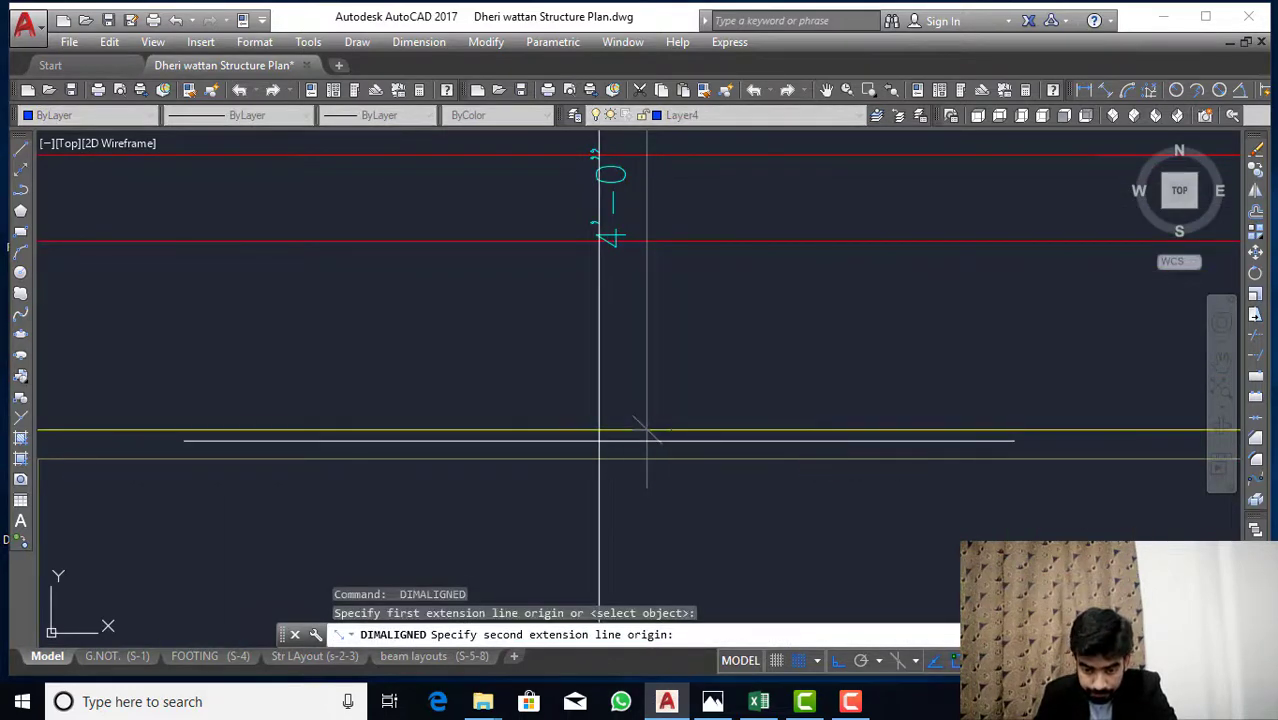
pyautogui.press('Escape')
# Add an aligned dimension between the yellow line and the upper edge of the first inner footing outline.
pyautogui.press('space')
pyautogui.click(598, 431)
pyautogui.click(599, 460)
pyautogui.scroll(3, 594, 443)
pyautogui.click(594, 443)
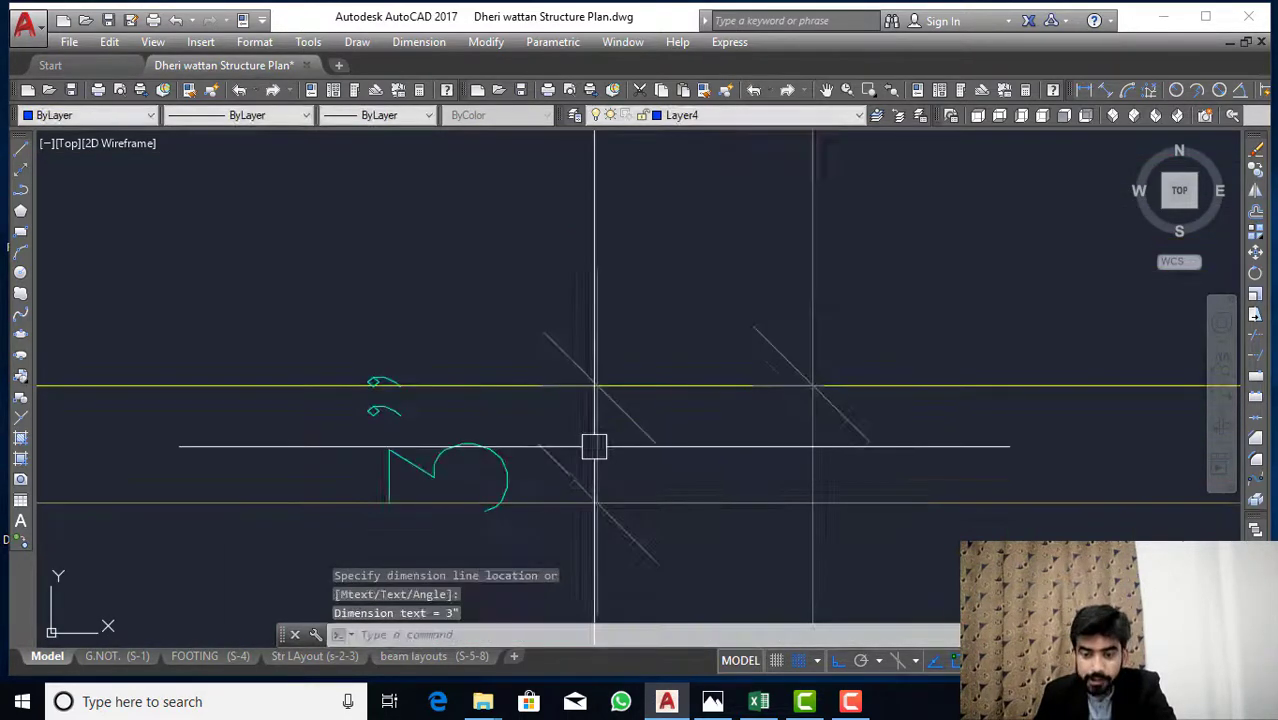
# Examine the dimensioned footing lines along the upper wall of the column layout plan.
pyautogui.scroll(-4, 594, 443)
pyautogui.moveTo(634, 434); pyautogui.dragTo(604, 160, button='middle')
pyautogui.scroll(-4, 597, 187)
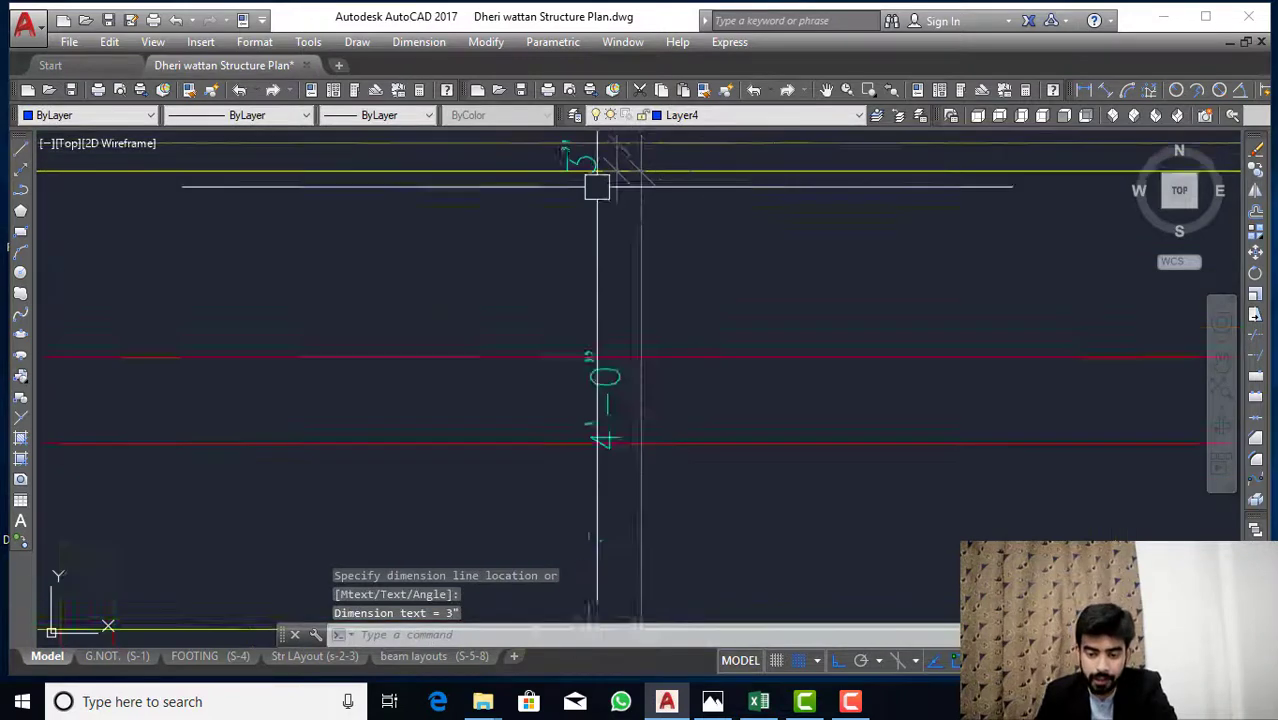
pyautogui.moveTo(640, 409); pyautogui.dragTo(637, 321, button='middle')
pyautogui.scroll(-4, 637, 323)
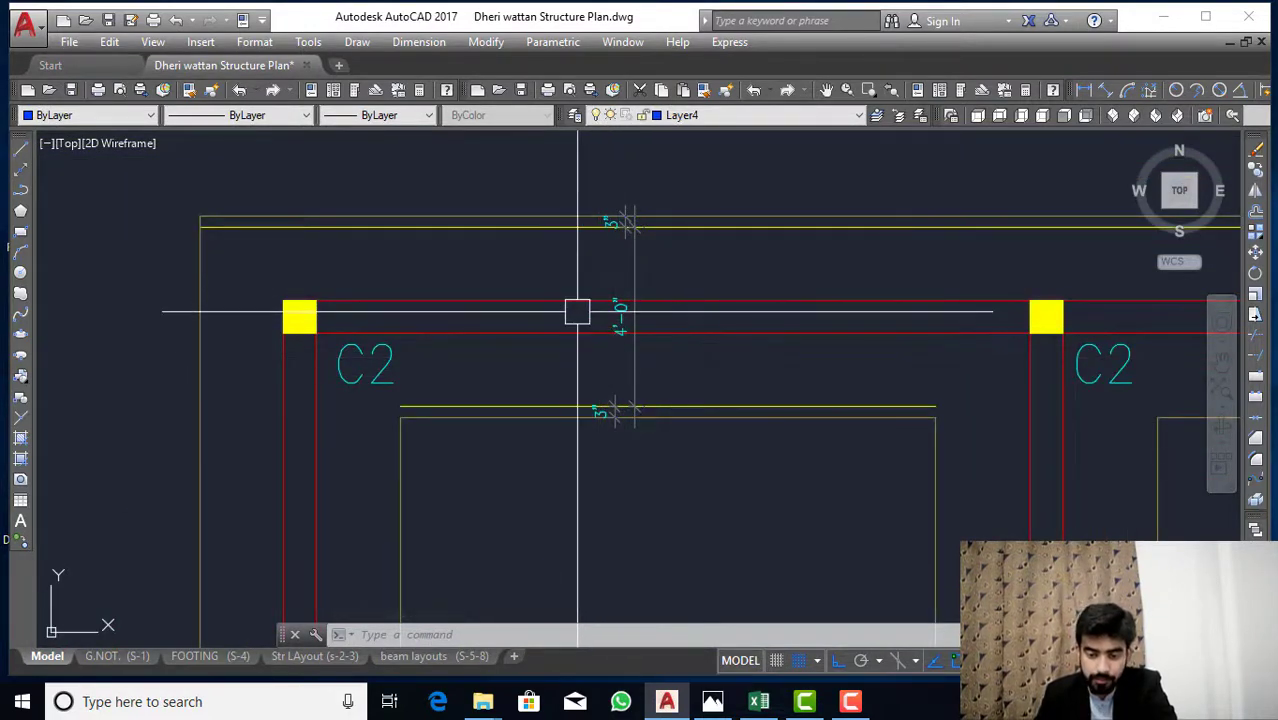
pyautogui.scroll(-4, 584, 258)
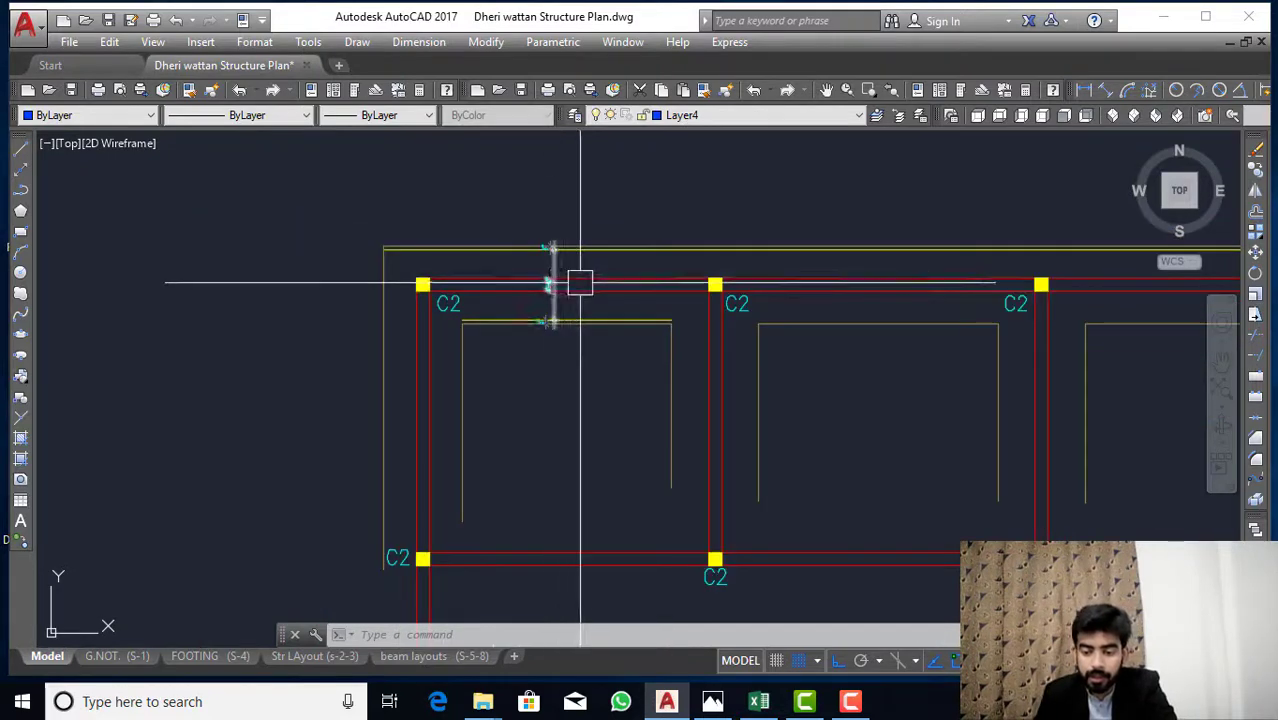
pyautogui.scroll(2, 781, 315)
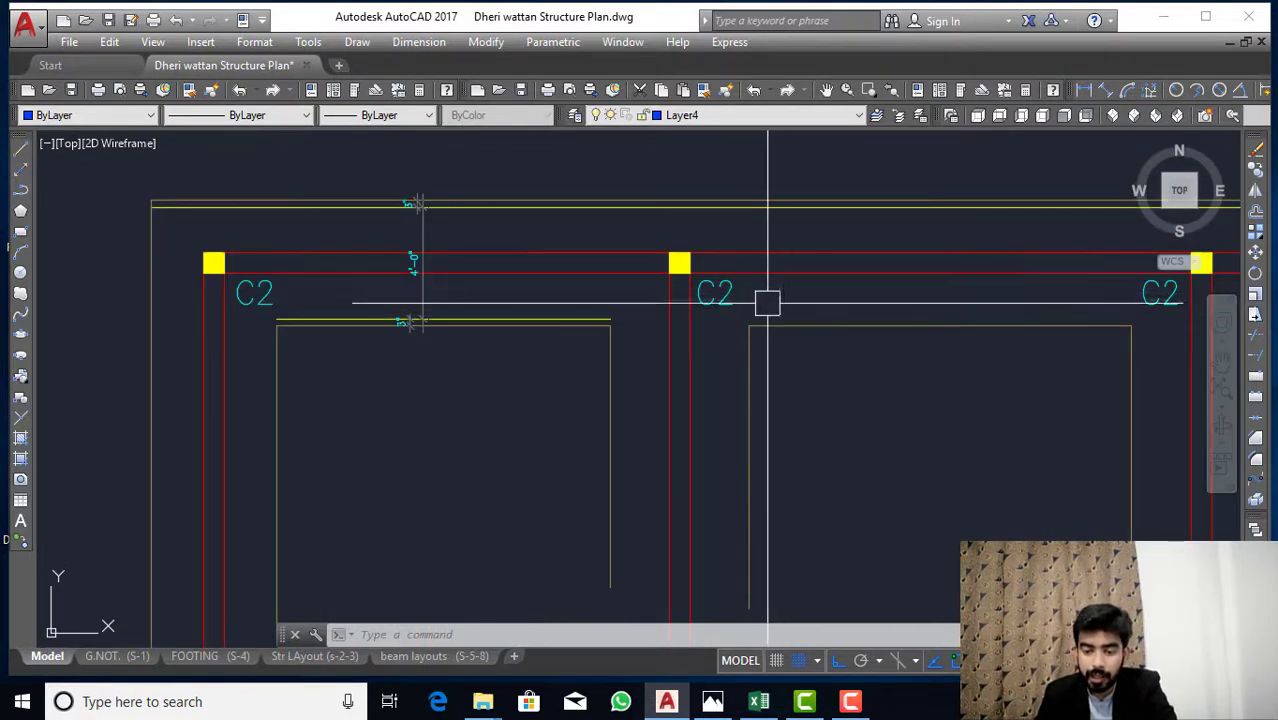
# On the footings and columns layout plan, dimension the upper wall footing's full width between its olive outlines in the first bay.
pyautogui.scroll(-8, 757, 397)
pyautogui.scroll(-3, 765, 300)
pyautogui.scroll(12, 787, 400)
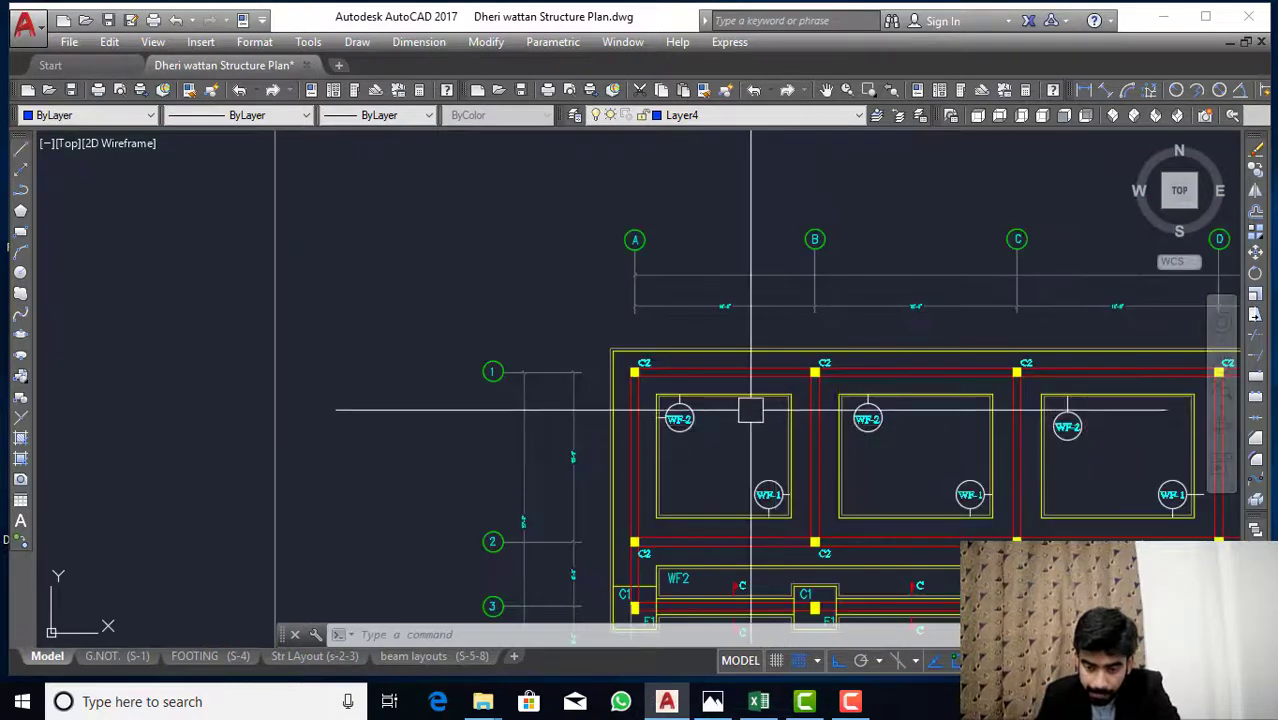
pyautogui.scroll(-4, 650, 370)
pyautogui.scroll(5, 608, 325)
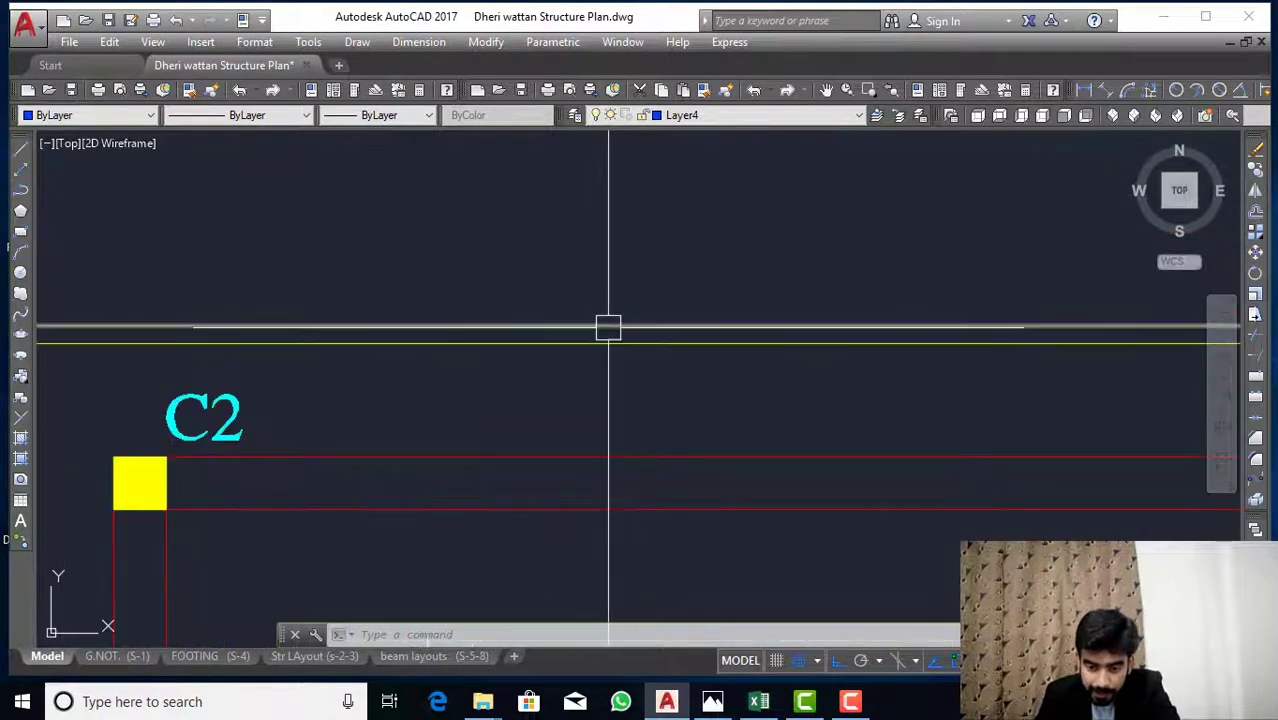
pyautogui.press('Escape')
pyautogui.press('Escape')
pyautogui.press('Escape')
pyautogui.scroll(-4, 615, 330)
pyautogui.scroll(2, 620, 376)
pyautogui.write('da')
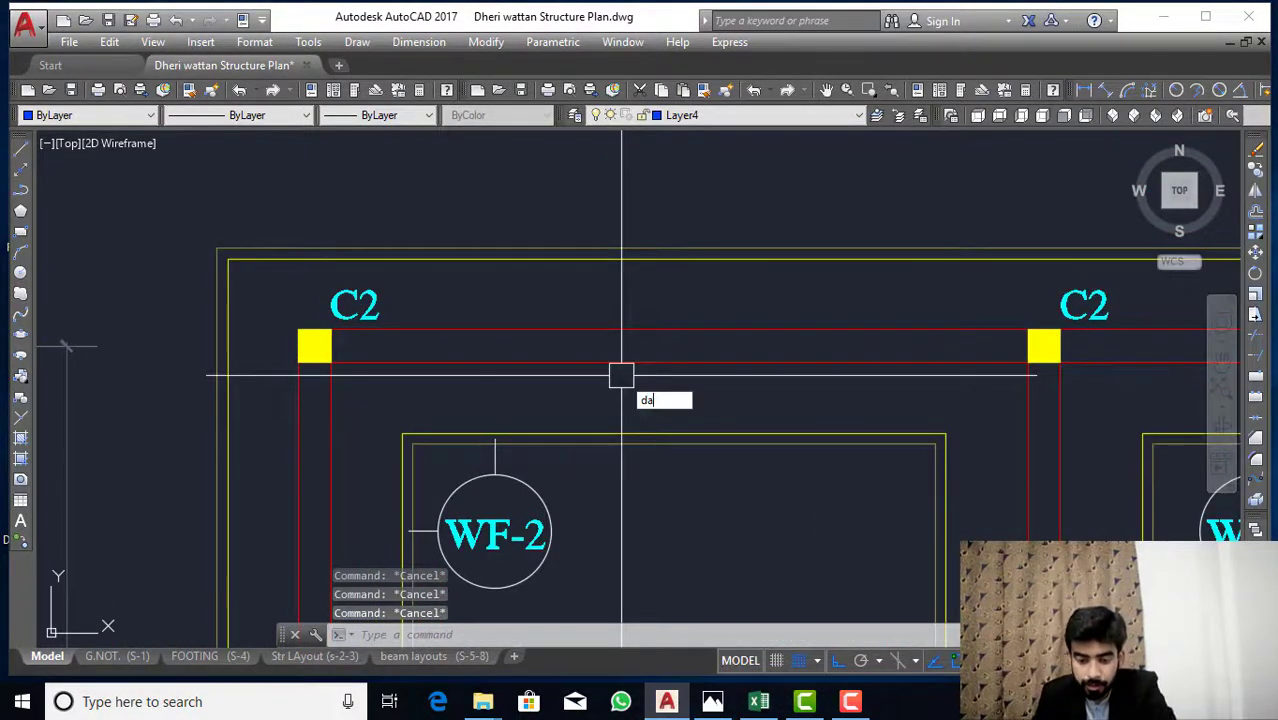
pyautogui.write('l')
pyautogui.press('Return')
pyautogui.click(653, 438)
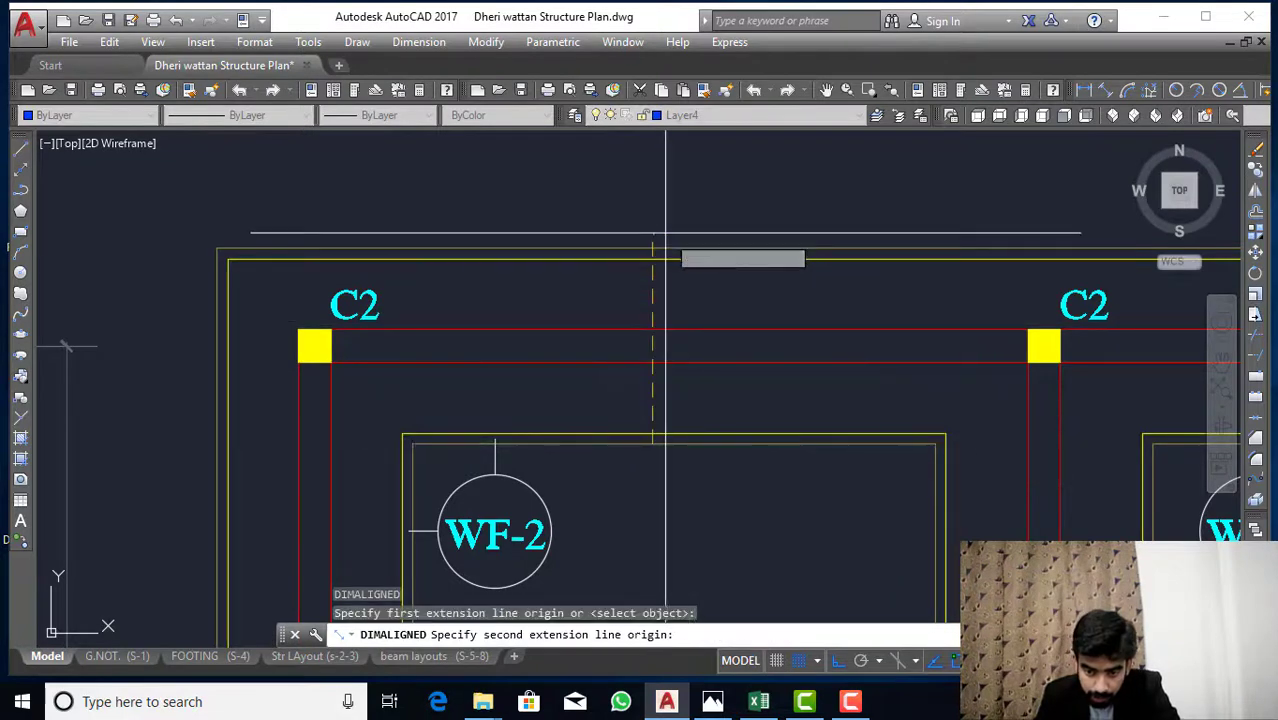
pyautogui.click(655, 247)
pyautogui.scroll(2, 621, 297)
pyautogui.click(621, 330)
# Add an aligned dimension between the two yellow footing lines of the same upper wall.
pyautogui.press('Return')
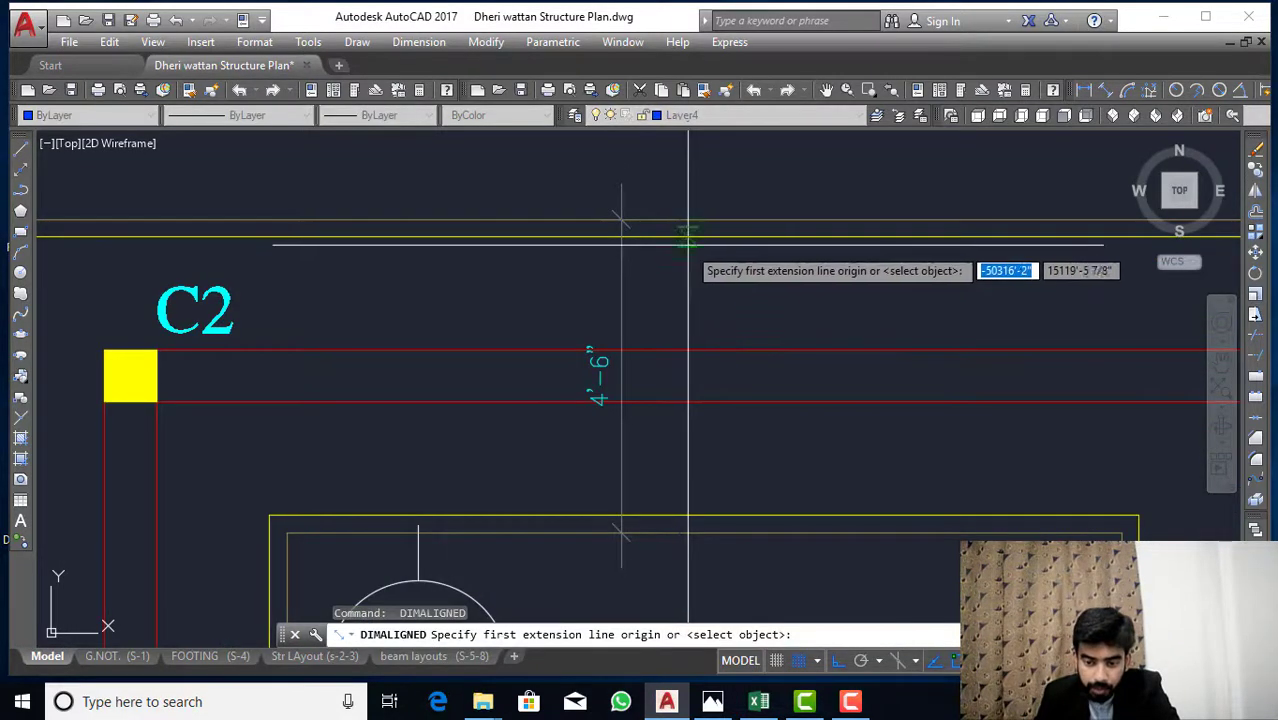
pyautogui.click(688, 236)
pyautogui.click(688, 517)
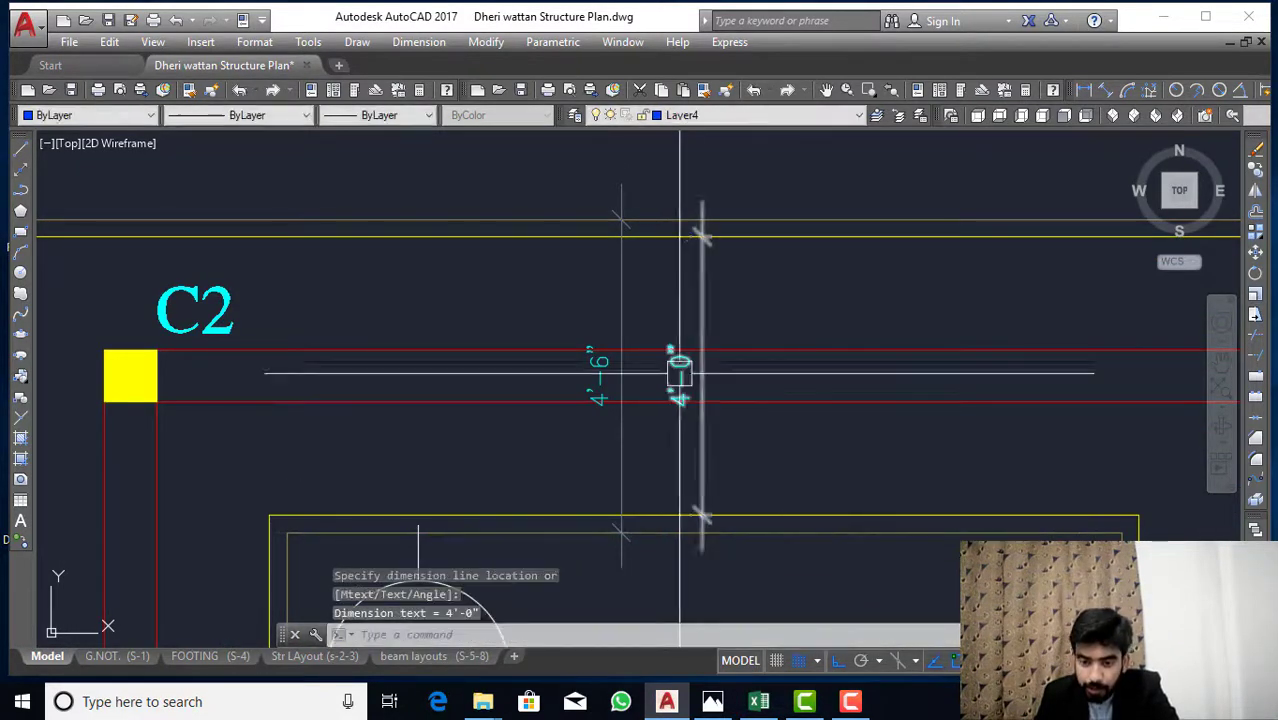
# Examine the WF2 wall footing section, including its stepped base, reinforcement, PCC layer and width dimensions.
pyautogui.scroll(-3, 713, 294)
pyautogui.scroll(-4, 452, 456)
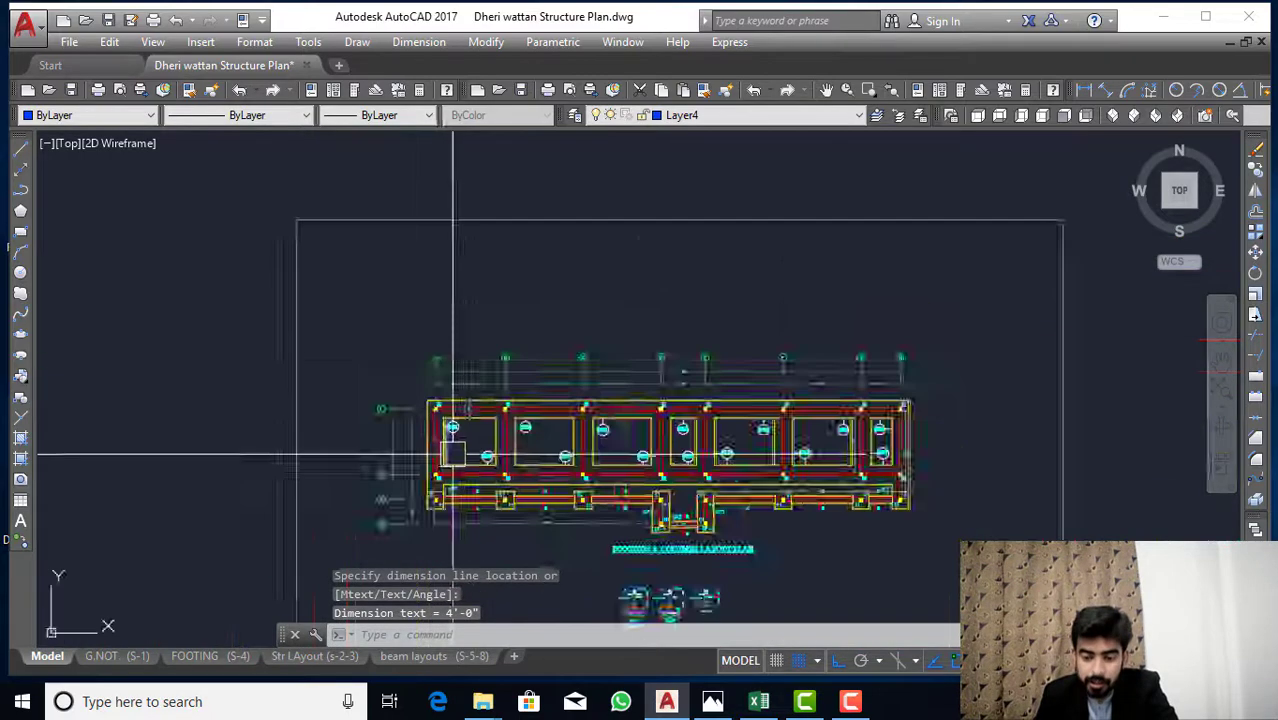
pyautogui.scroll(-4, 480, 460)
pyautogui.scroll(10, 647, 492)
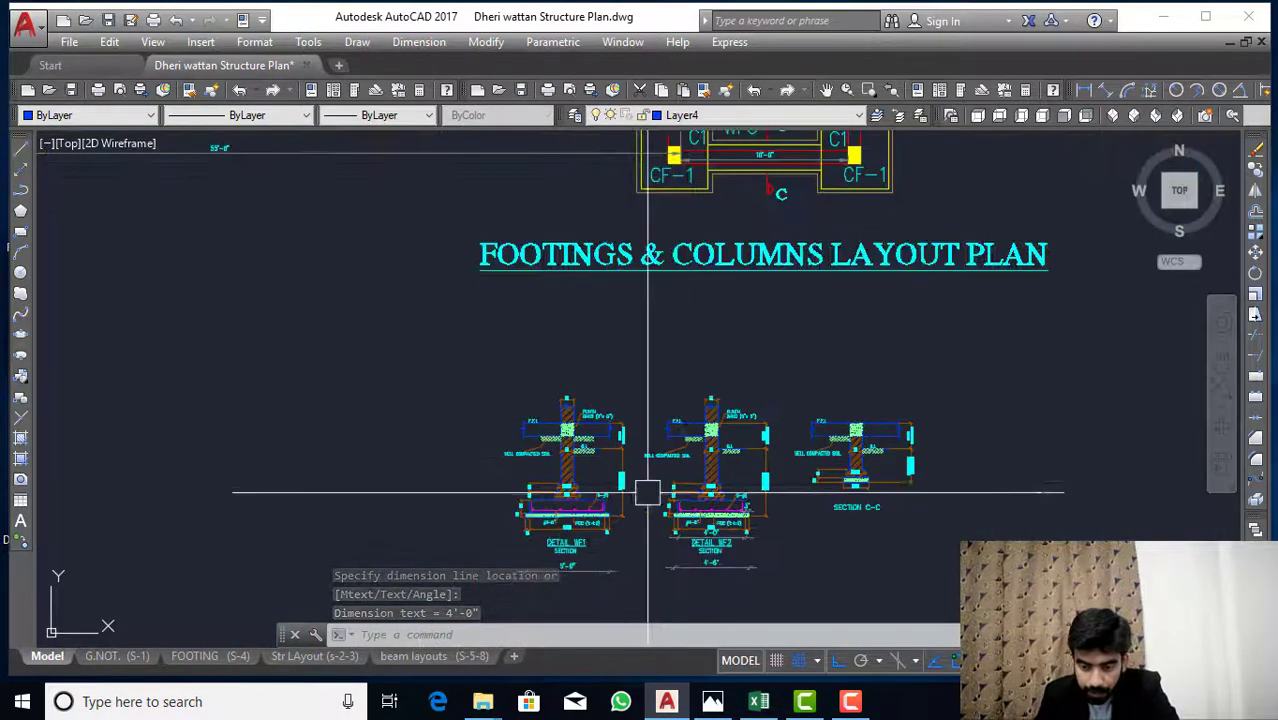
pyautogui.scroll(8, 647, 492)
pyautogui.scroll(5, 745, 516)
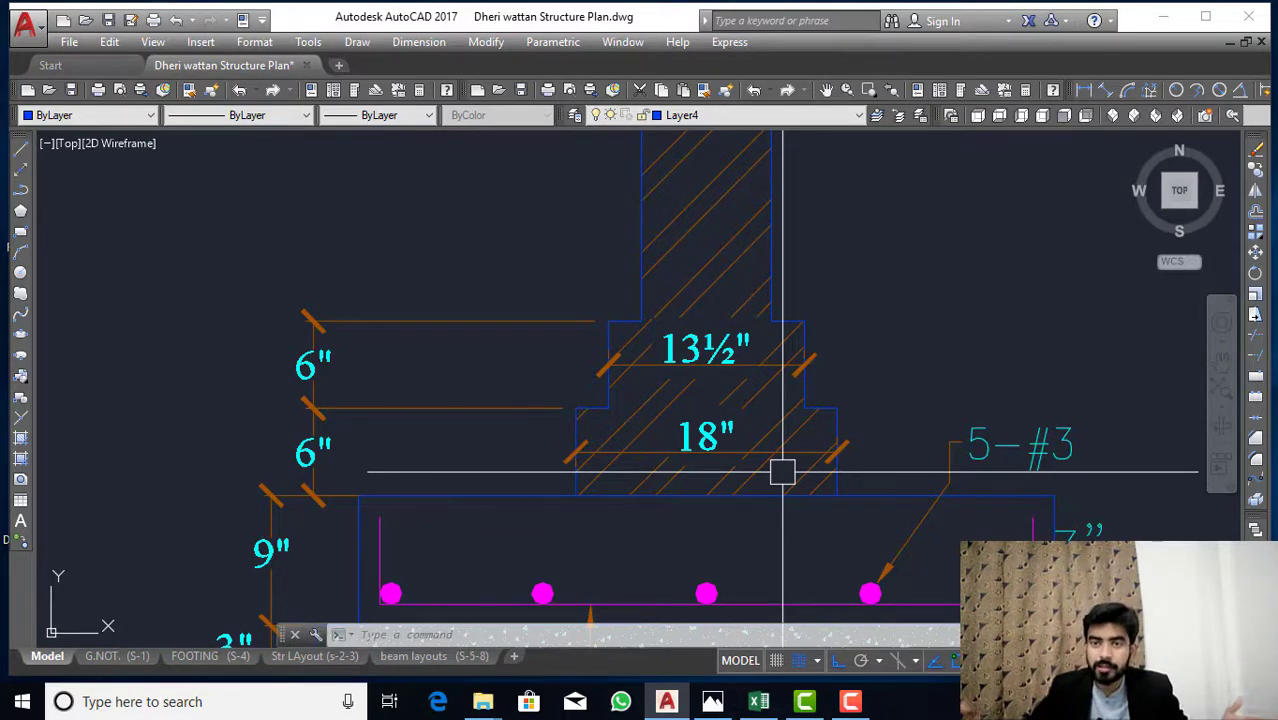
pyautogui.scroll(-5, 782, 472)
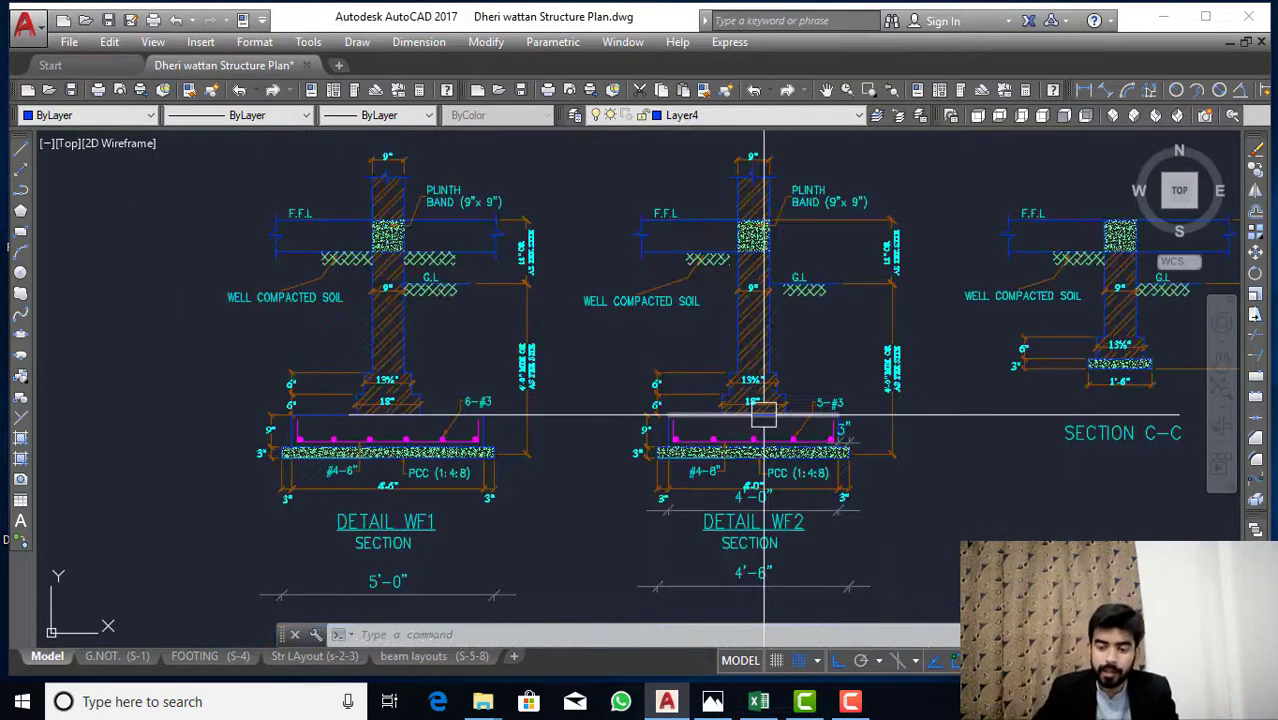
pyautogui.scroll(5, 795, 480)
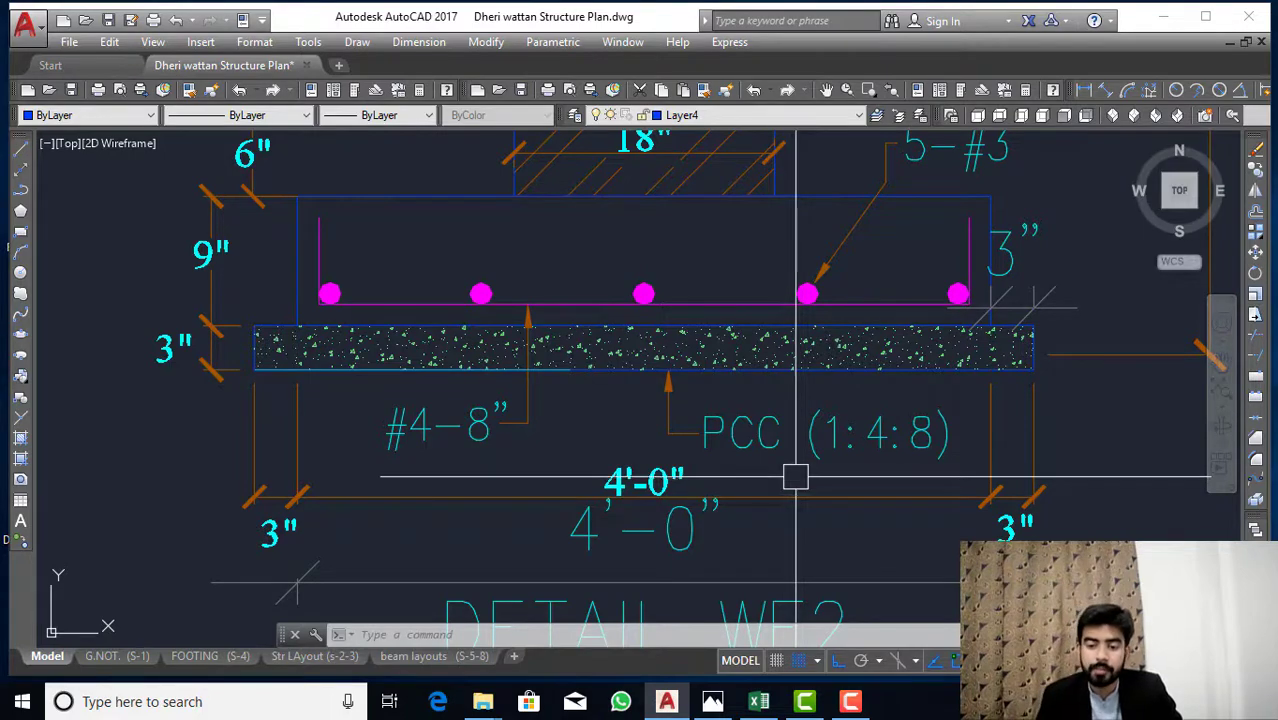
# Examine the brick step courses above the footing slab in the WF2 section, with their widths and heights.
pyautogui.scroll(3, 730, 325)
pyautogui.scroll(-5, 730, 336)
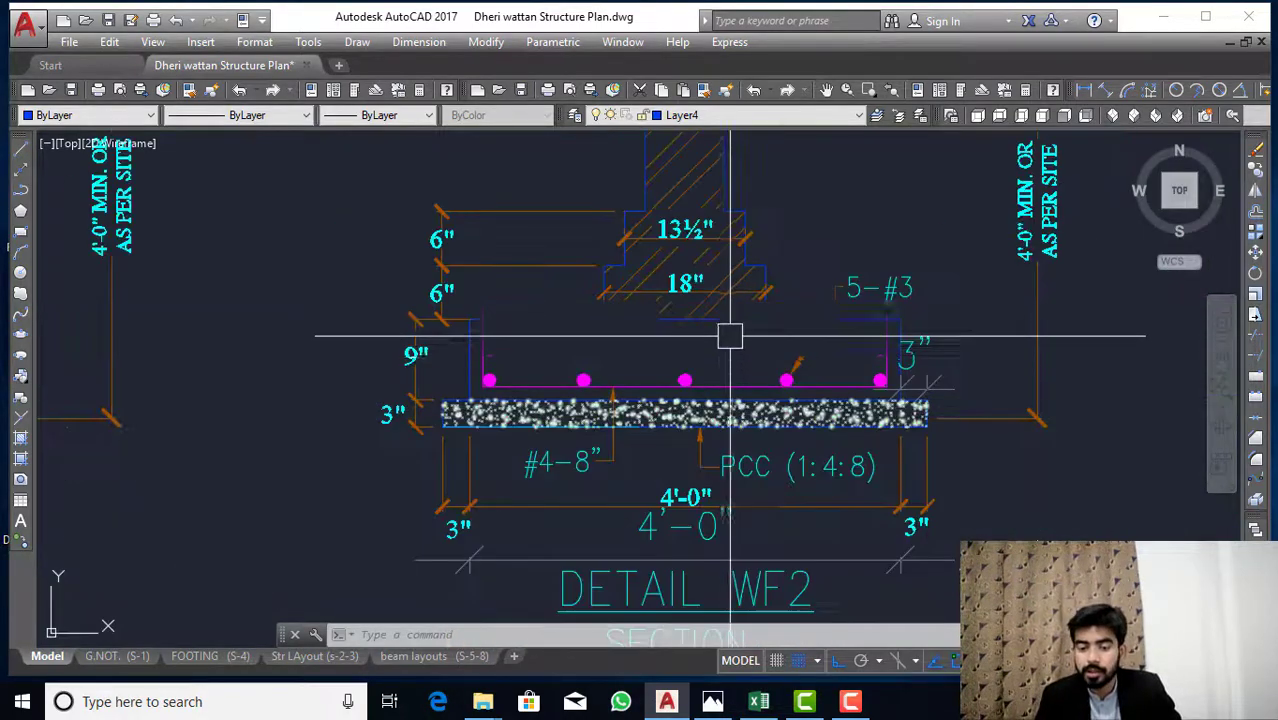
pyautogui.scroll(2, 730, 336)
pyautogui.scroll(-2, 662, 348)
pyautogui.scroll(3, 741, 357)
pyautogui.scroll(-1, 744, 372)
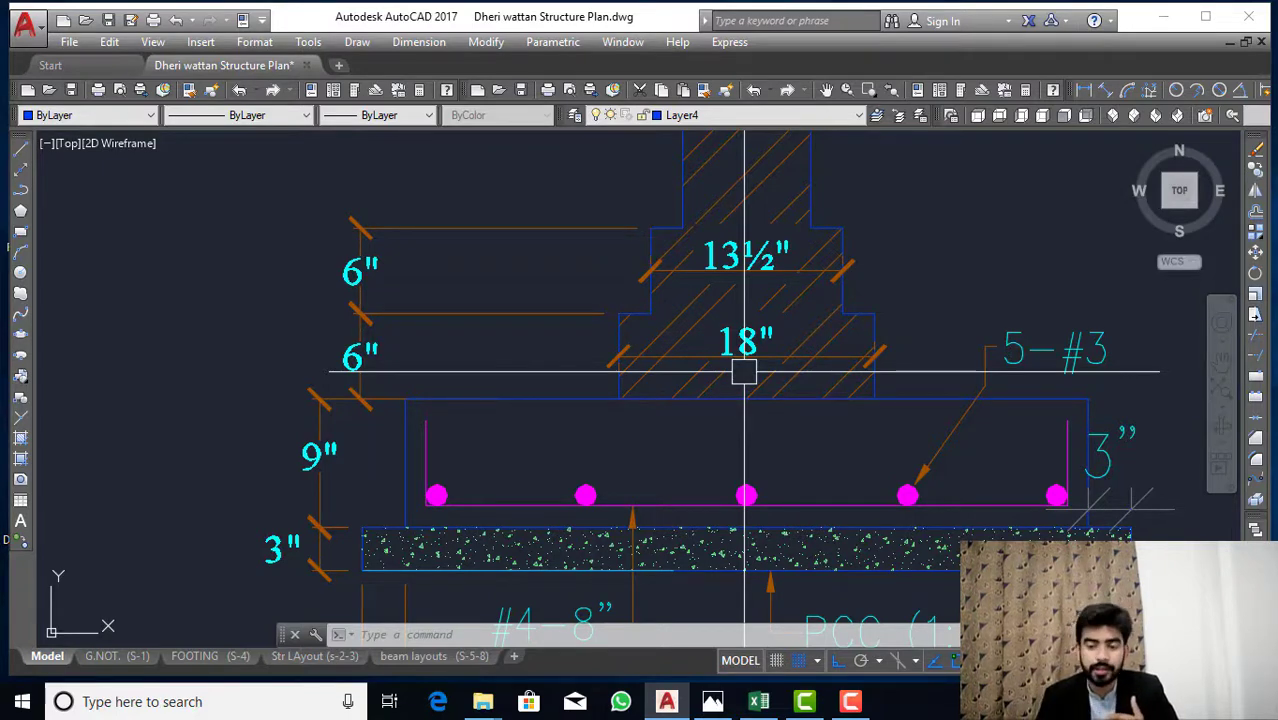
pyautogui.scroll(-3, 759, 422)
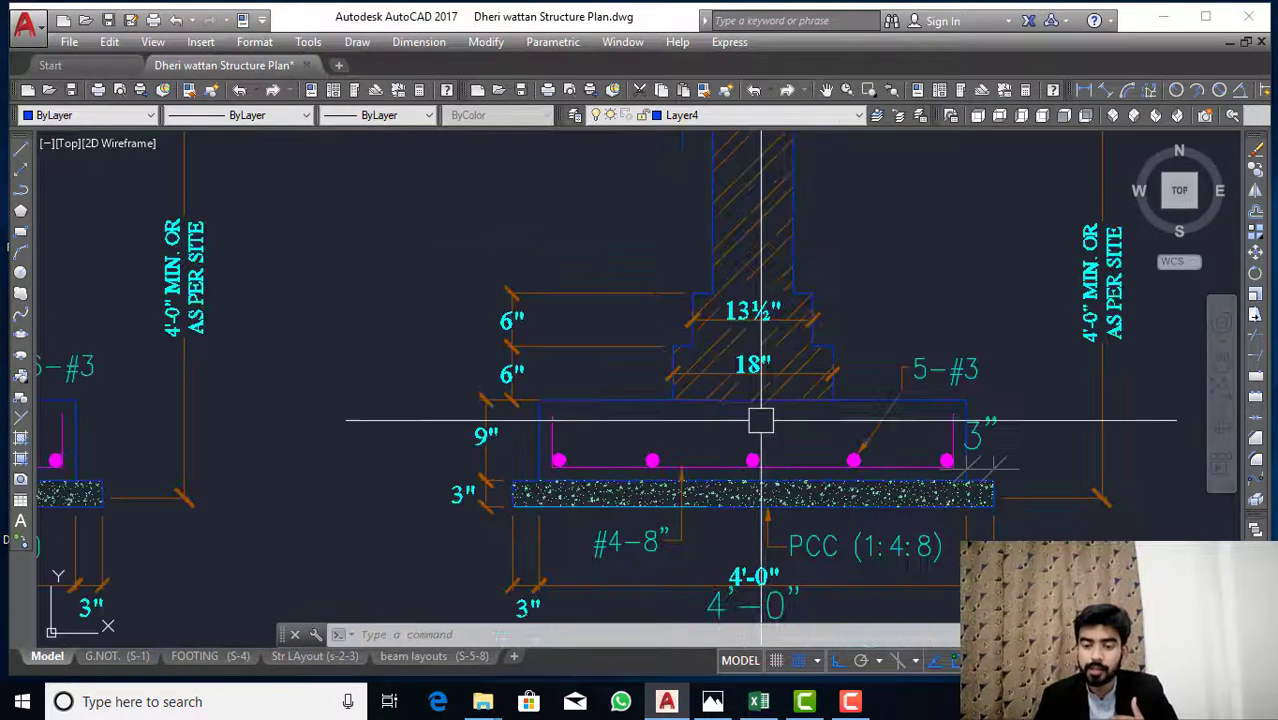
pyautogui.scroll(4, 802, 217)
pyautogui.scroll(-3, 739, 508)
pyautogui.scroll(-1, 733, 513)
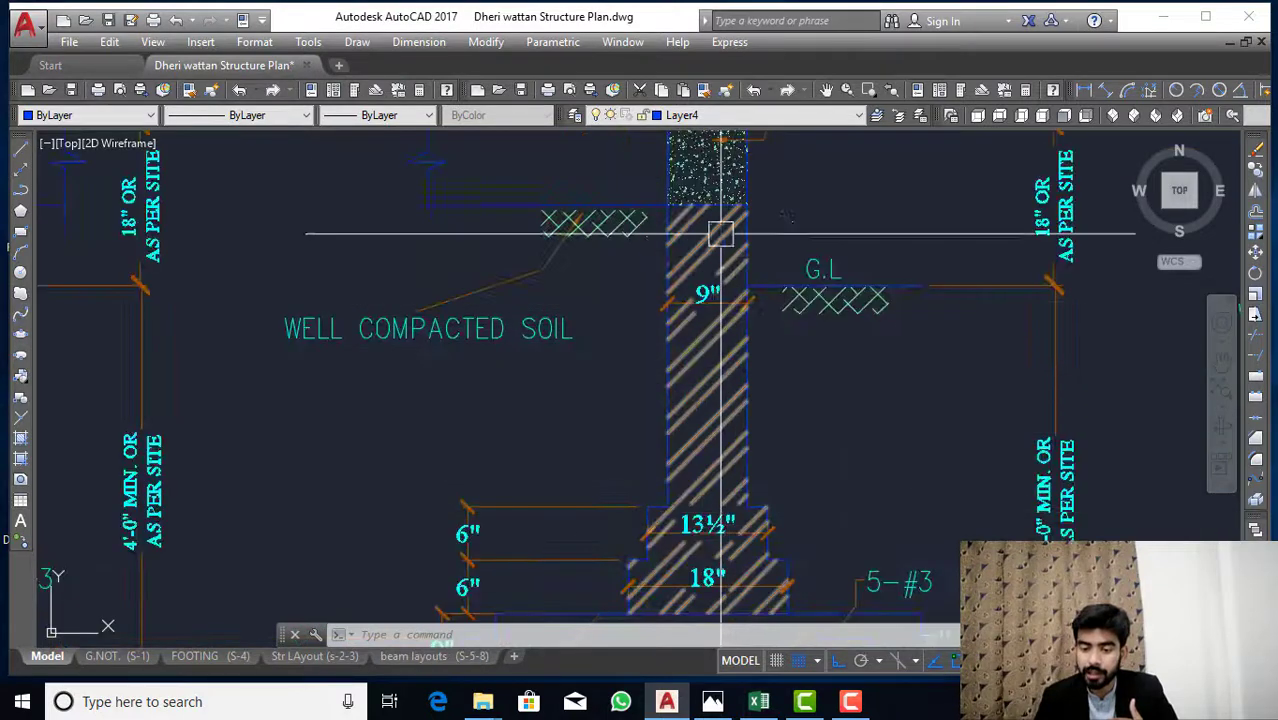
# Examine the WF2 wall up to its plinth band beside the neighbouring sections, and return to the corner C2 column on the layout plan.
pyautogui.scroll(4, 716, 240)
pyautogui.scroll(-2, 742, 406)
pyautogui.scroll(-2, 760, 437)
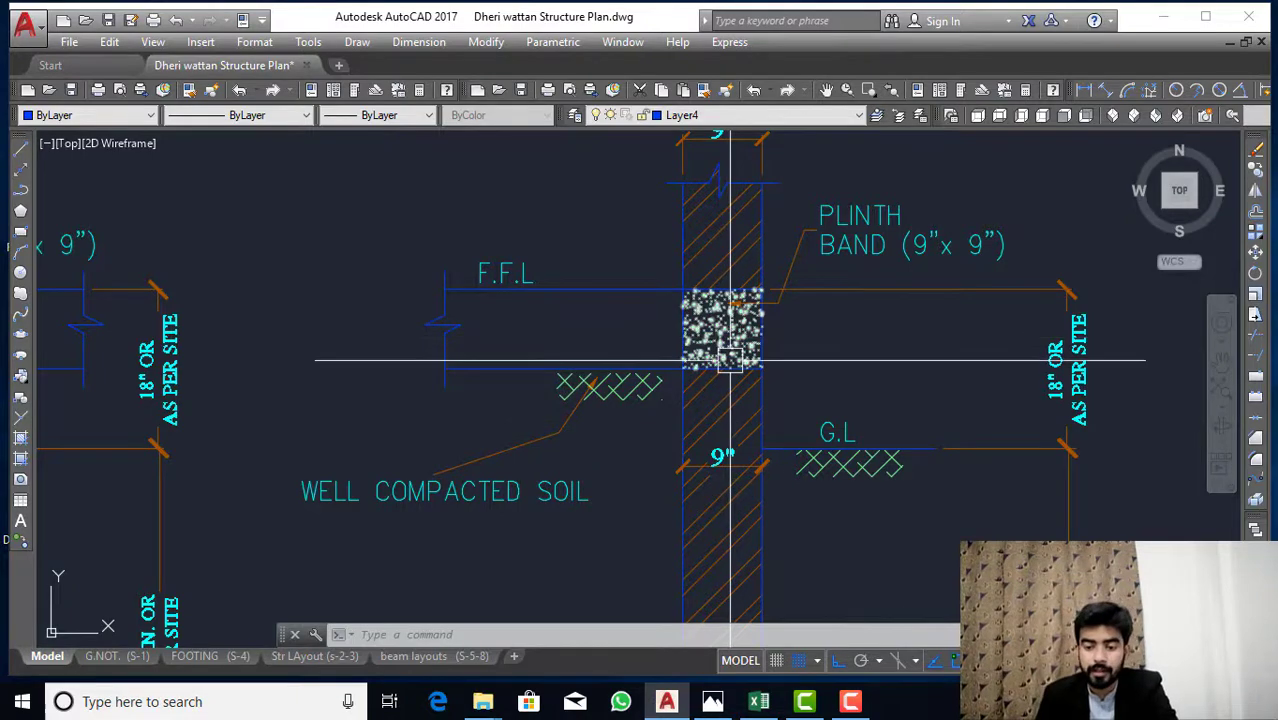
pyautogui.scroll(-3, 735, 348)
pyautogui.scroll(5, 753, 380)
pyautogui.scroll(-4, 733, 320)
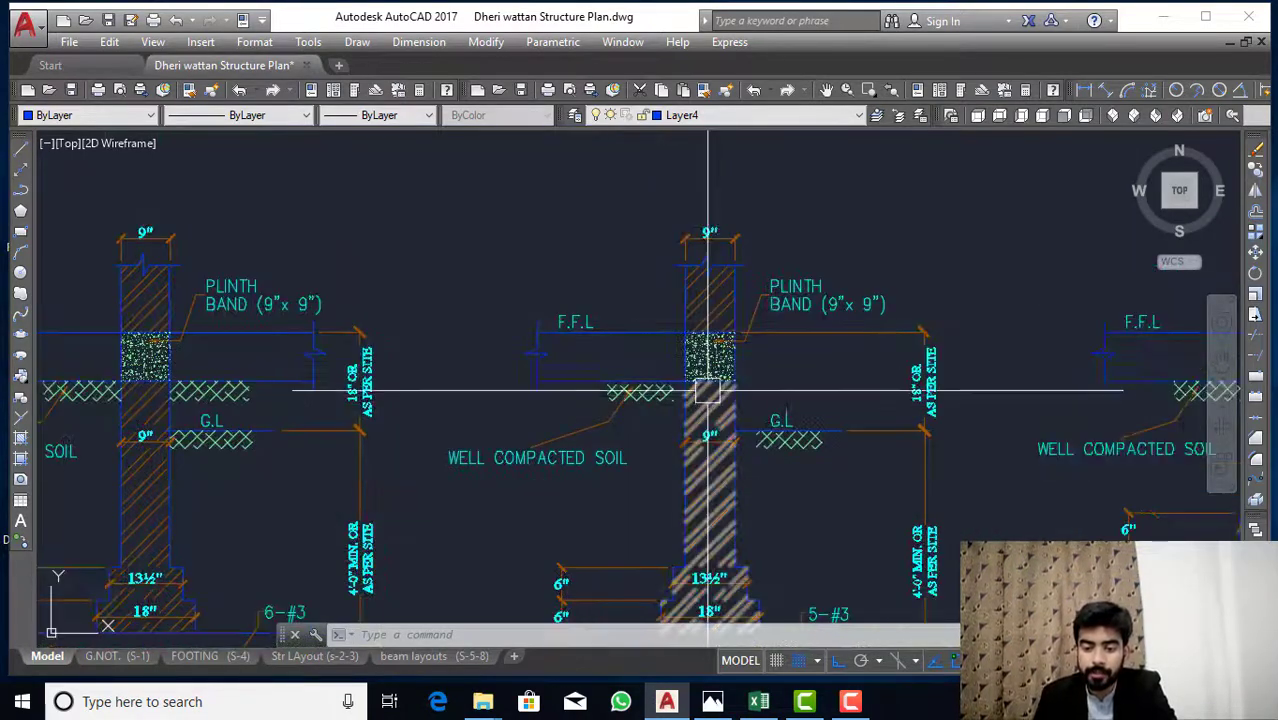
pyautogui.scroll(4, 702, 380)
pyautogui.scroll(-5, 714, 344)
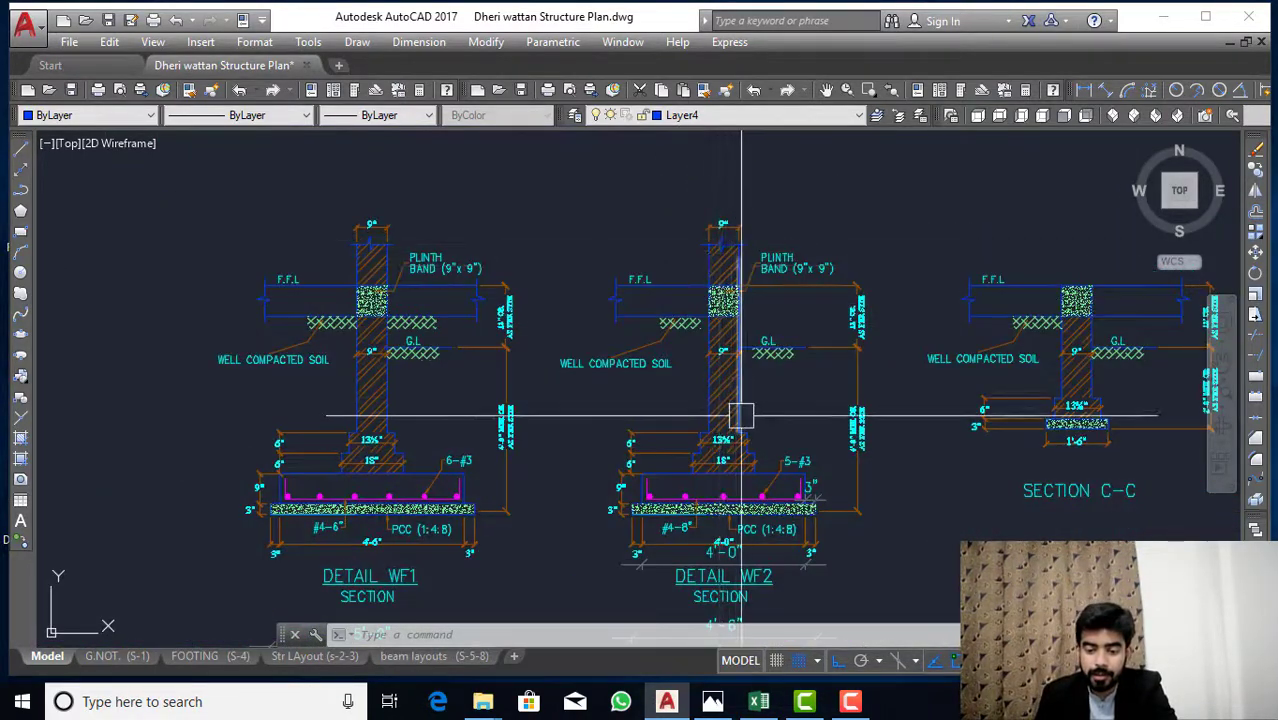
pyautogui.scroll(-2, 726, 412)
pyautogui.scroll(5, 722, 440)
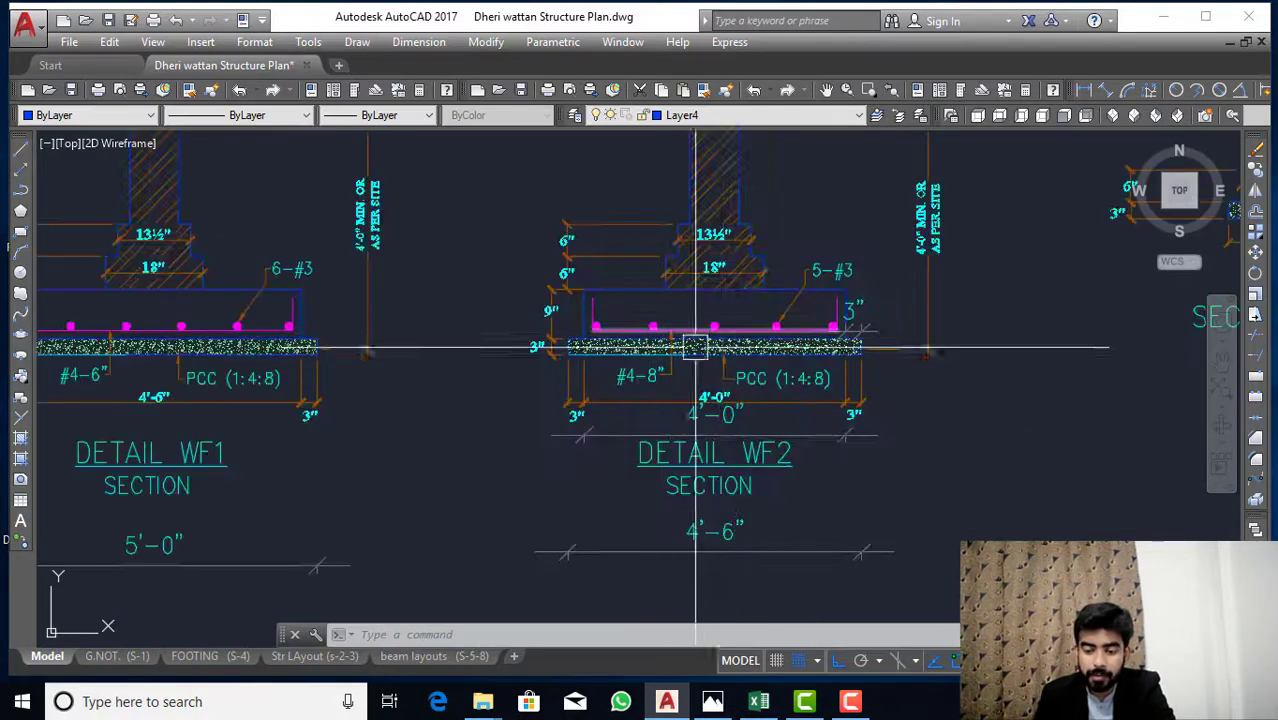
pyautogui.scroll(-8, 725, 460)
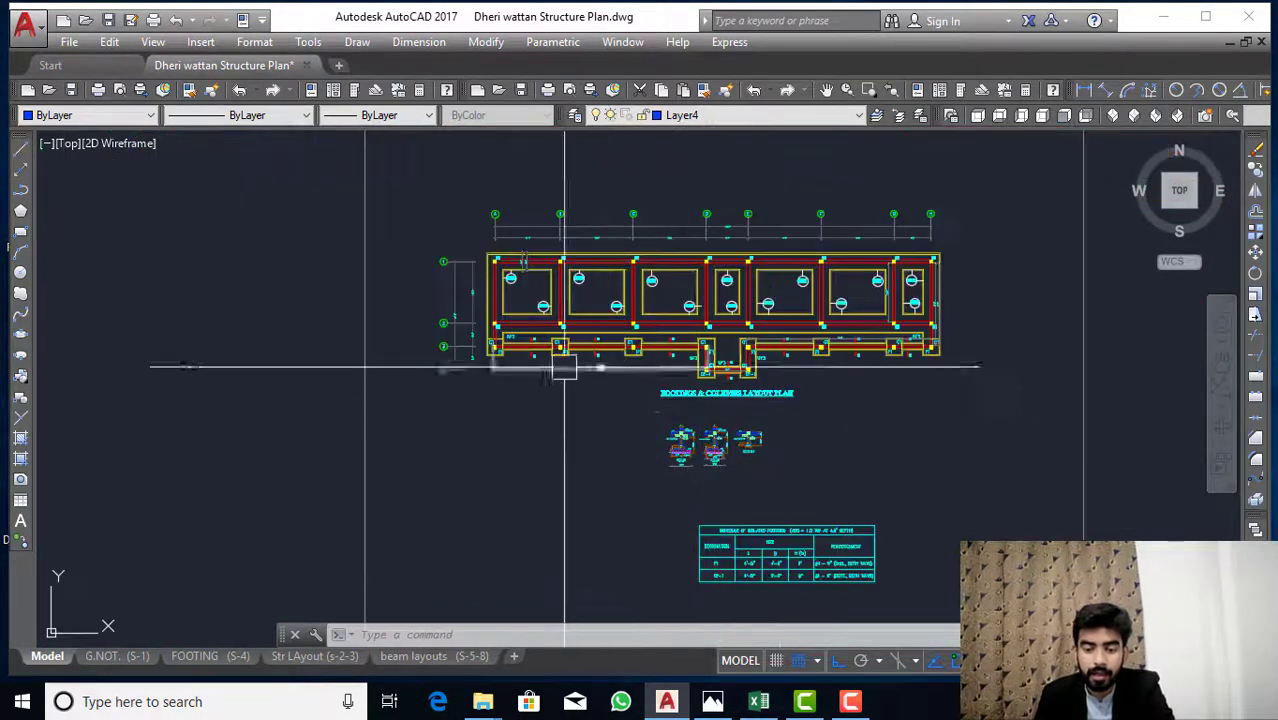
pyautogui.scroll(4, 548, 310)
pyautogui.scroll(-4, 533, 268)
pyautogui.scroll(10, 476, 317)
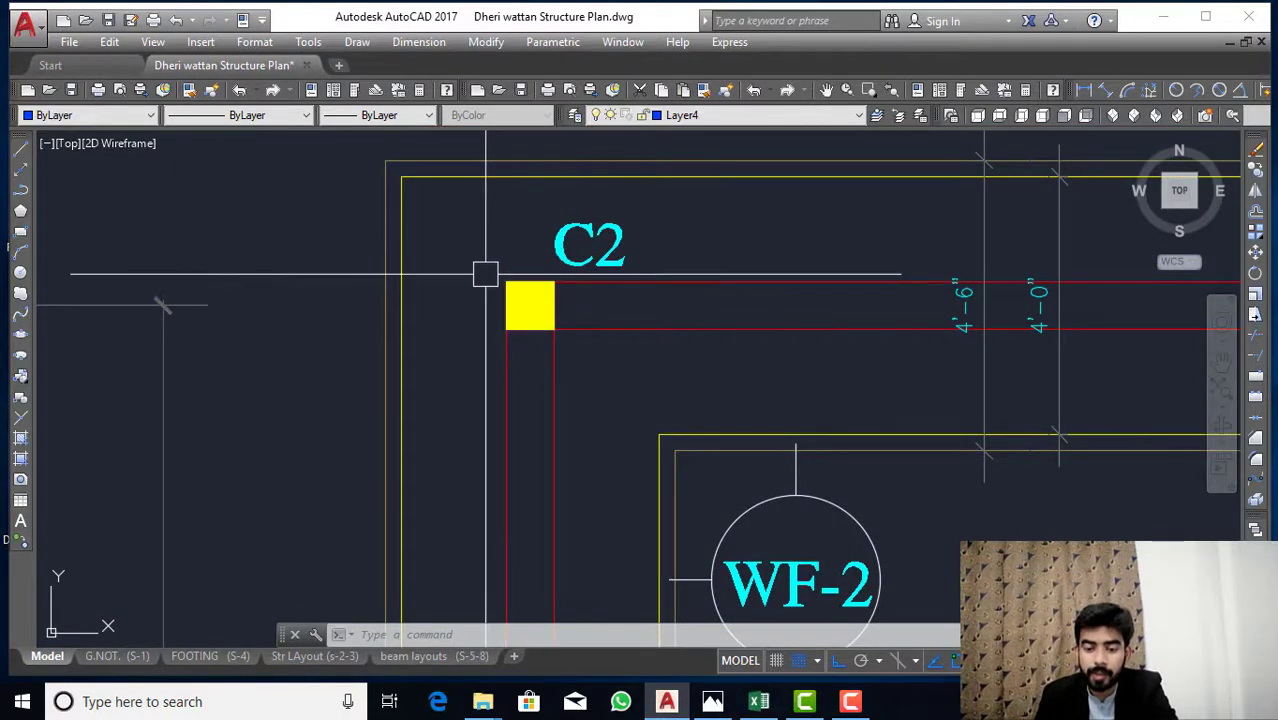
pyautogui.click(494, 280)
pyautogui.press('Escape')
pyautogui.press('Escape')
pyautogui.press('Escape')
pyautogui.write('l')
pyautogui.press('Return')
pyautogui.click(544, 310)
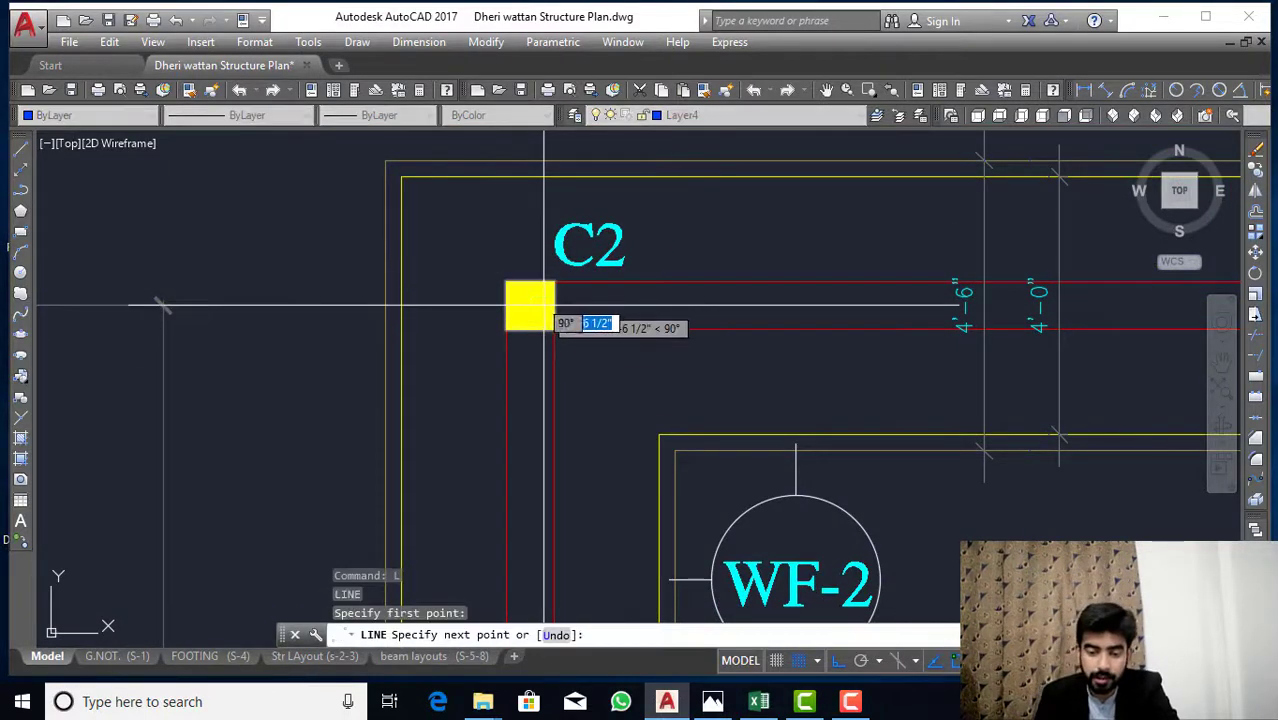
pyautogui.press('Escape')
pyautogui.press('Escape')
pyautogui.press('Escape')
# Draw a horizontal line from the midpoint of the corner C2 column's inner edge along the centre of the upper wall.
pyautogui.scroll(5, 579, 318)
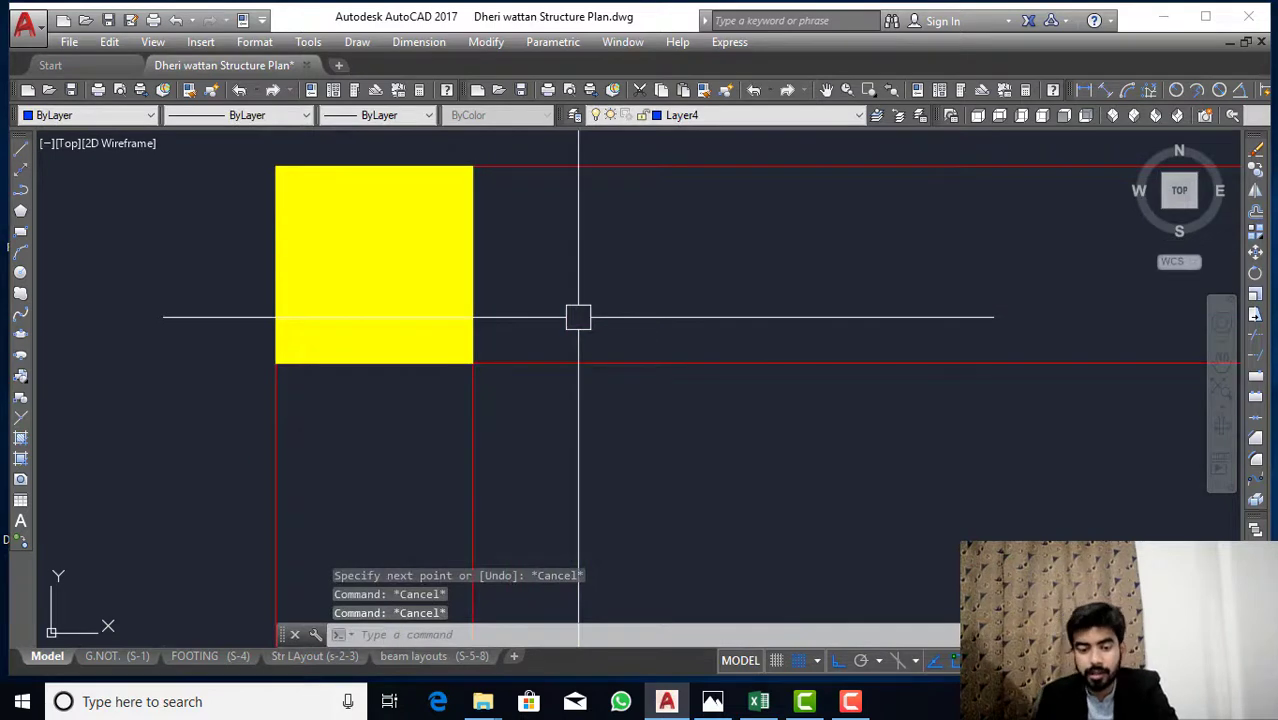
pyautogui.write('l')
pyautogui.press('Return')
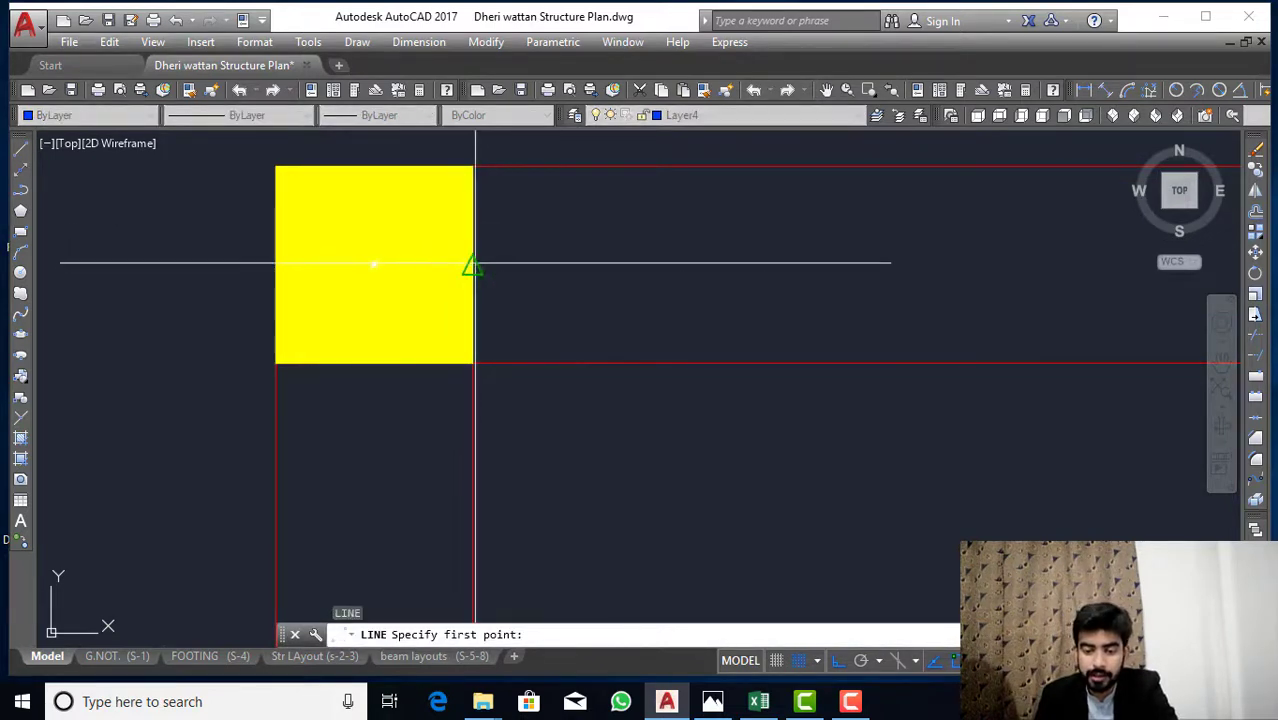
pyautogui.click(474, 265)
pyautogui.scroll(-4, 474, 265)
pyautogui.click(827, 274)
pyautogui.press('Escape')
pyautogui.press('Escape')
pyautogui.press('Escape')
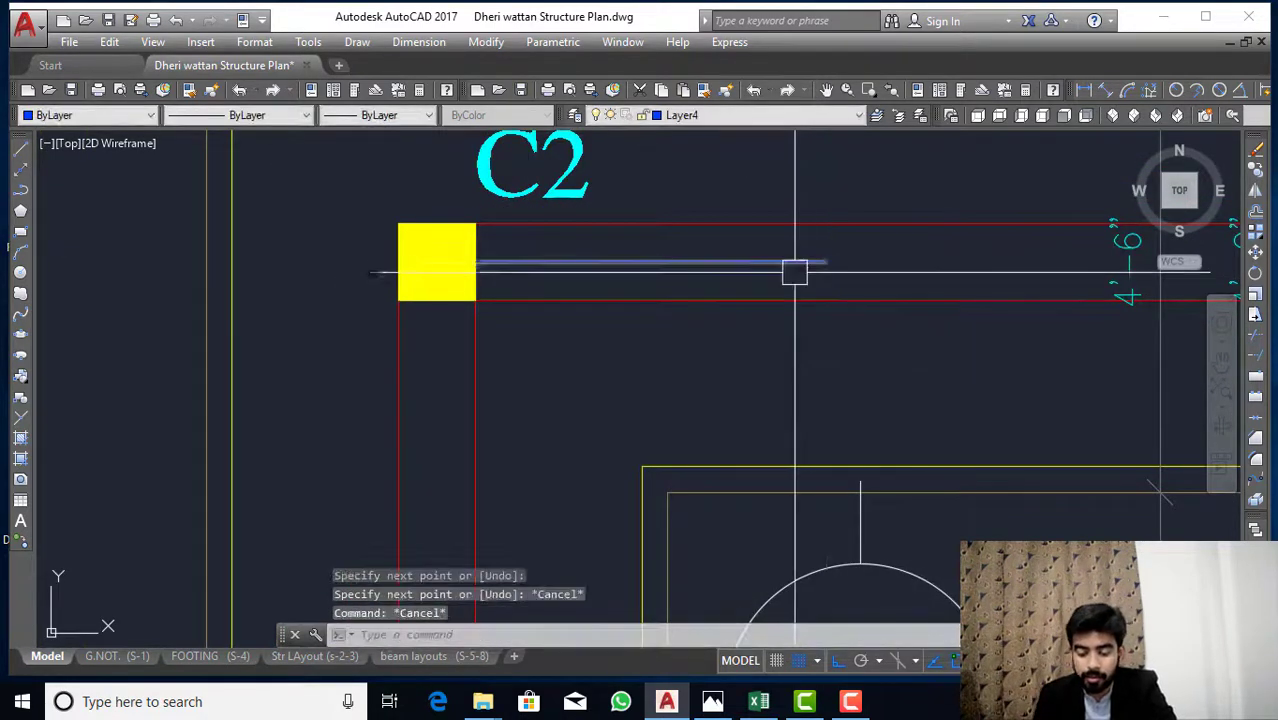
# Offset the upper wall's centre line 9 inches to both sides.
pyautogui.scroll(2, 785, 263)
pyautogui.press('Return')
pyautogui.write('9')
pyautogui.press('Return')
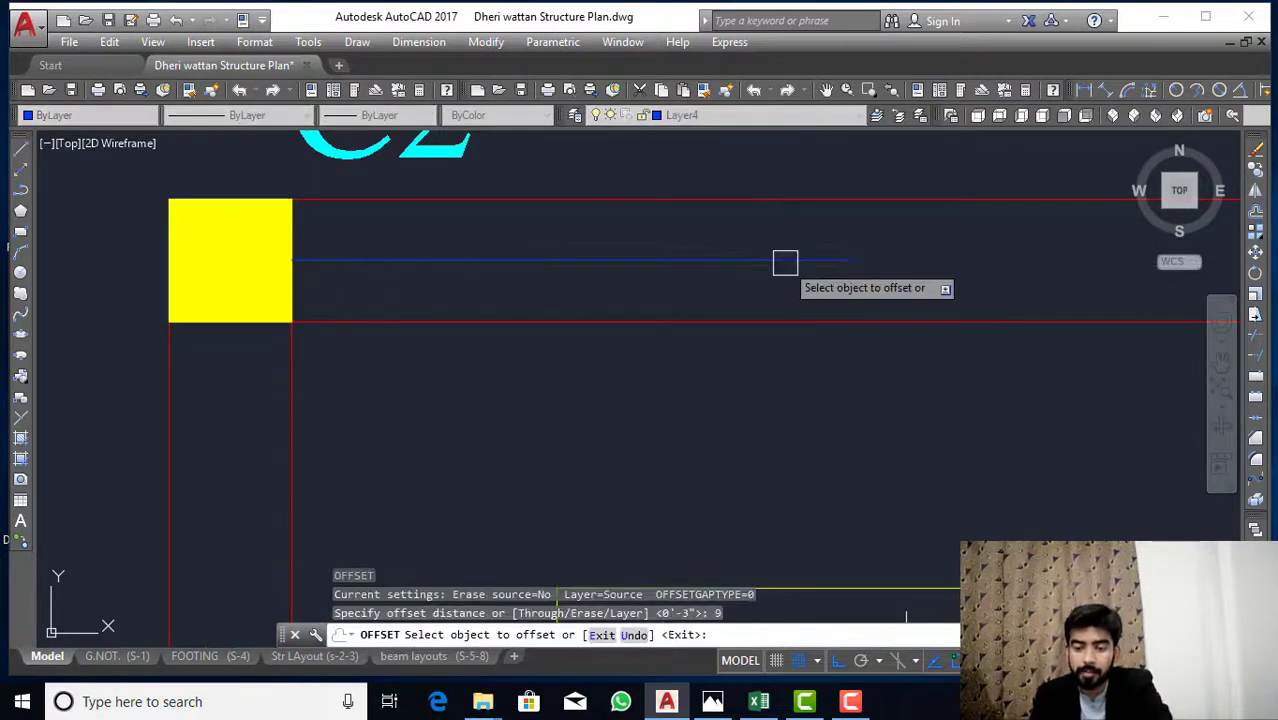
pyautogui.click(766, 262)
pyautogui.scroll(-3, 750, 264)
pyautogui.click(749, 264)
pyautogui.scroll(4, 755, 215)
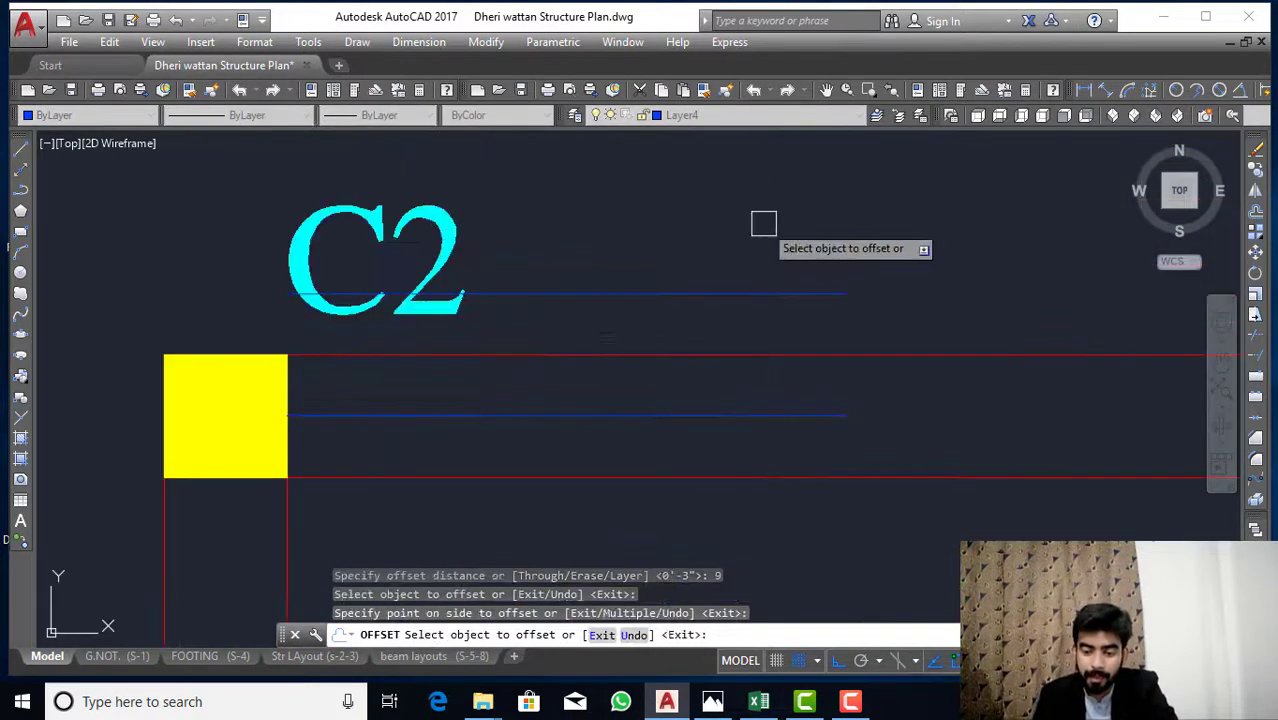
pyautogui.click(743, 413)
pyautogui.scroll(-3, 742, 380)
pyautogui.click(742, 394)
pyautogui.press('Escape')
pyautogui.scroll(3, 743, 330)
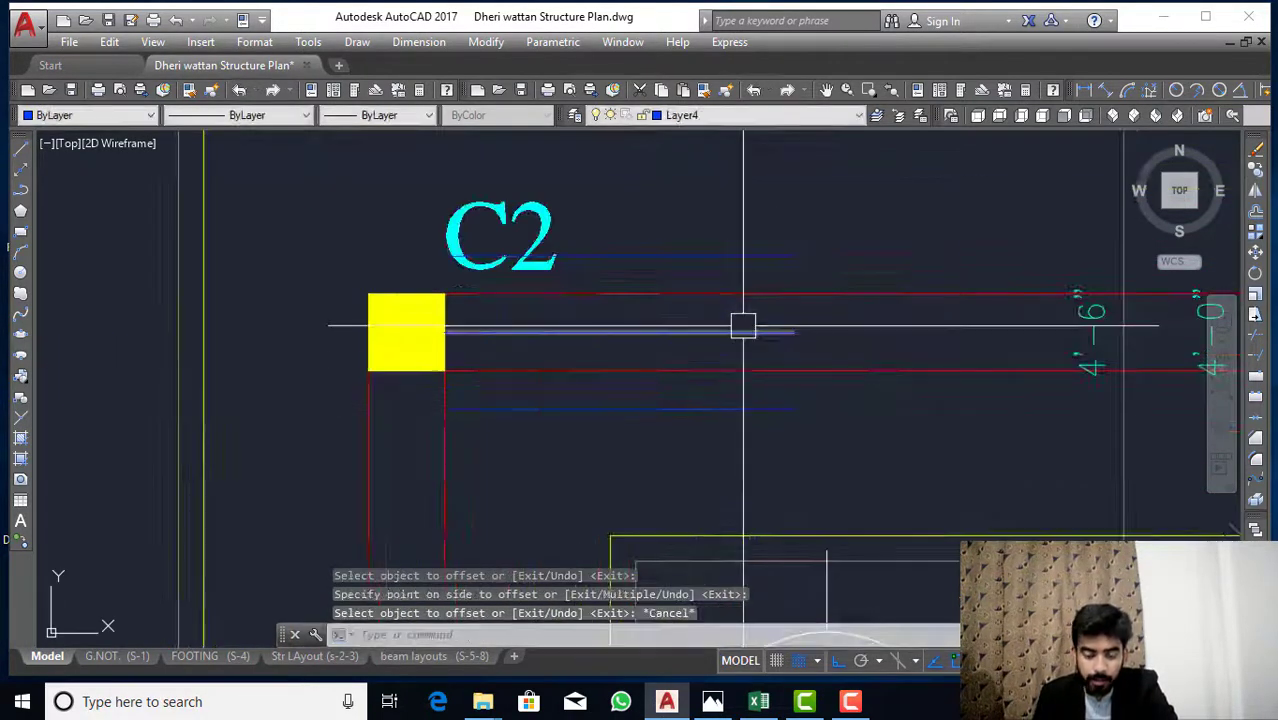
# Erase the original centre line between the two offset lines of the upper wall.
pyautogui.click(743, 330)
pyautogui.write('e')
pyautogui.press('Return')
# Add an aligned dimension between the two blue offset lines of the upper wall.
pyautogui.write('da')
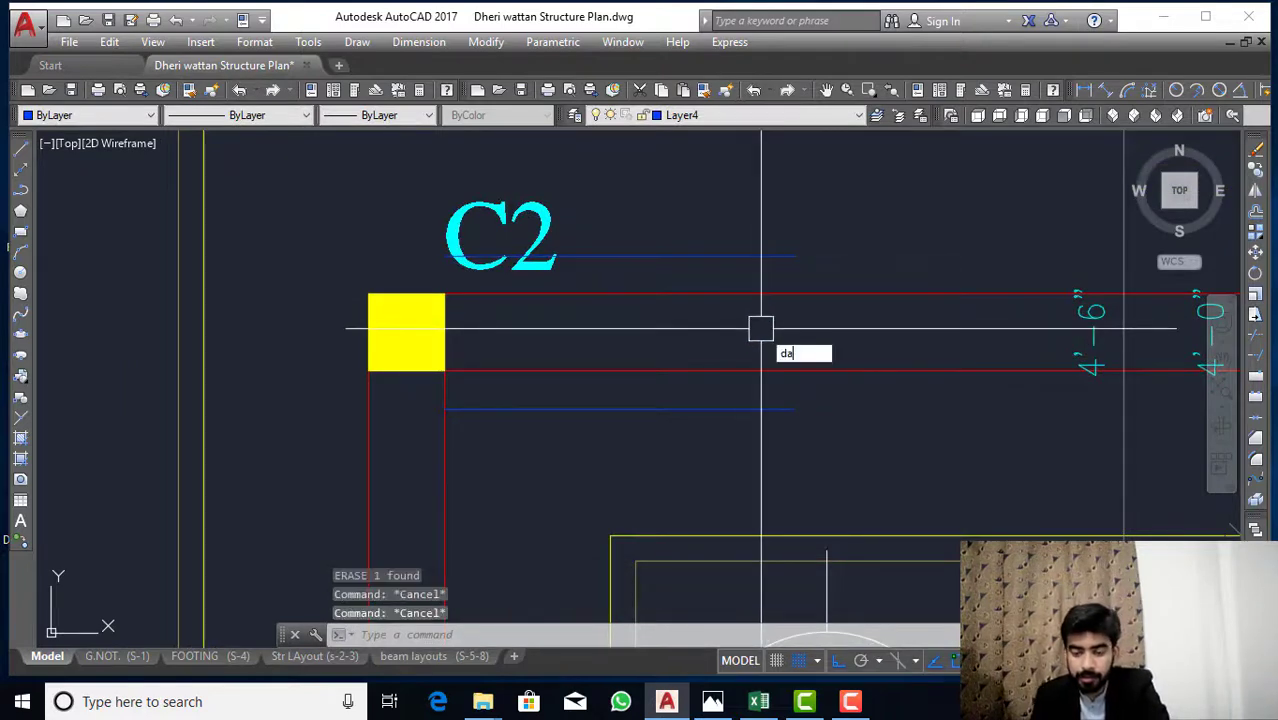
pyautogui.write('l')
pyautogui.press('Return')
pyautogui.click(716, 407)
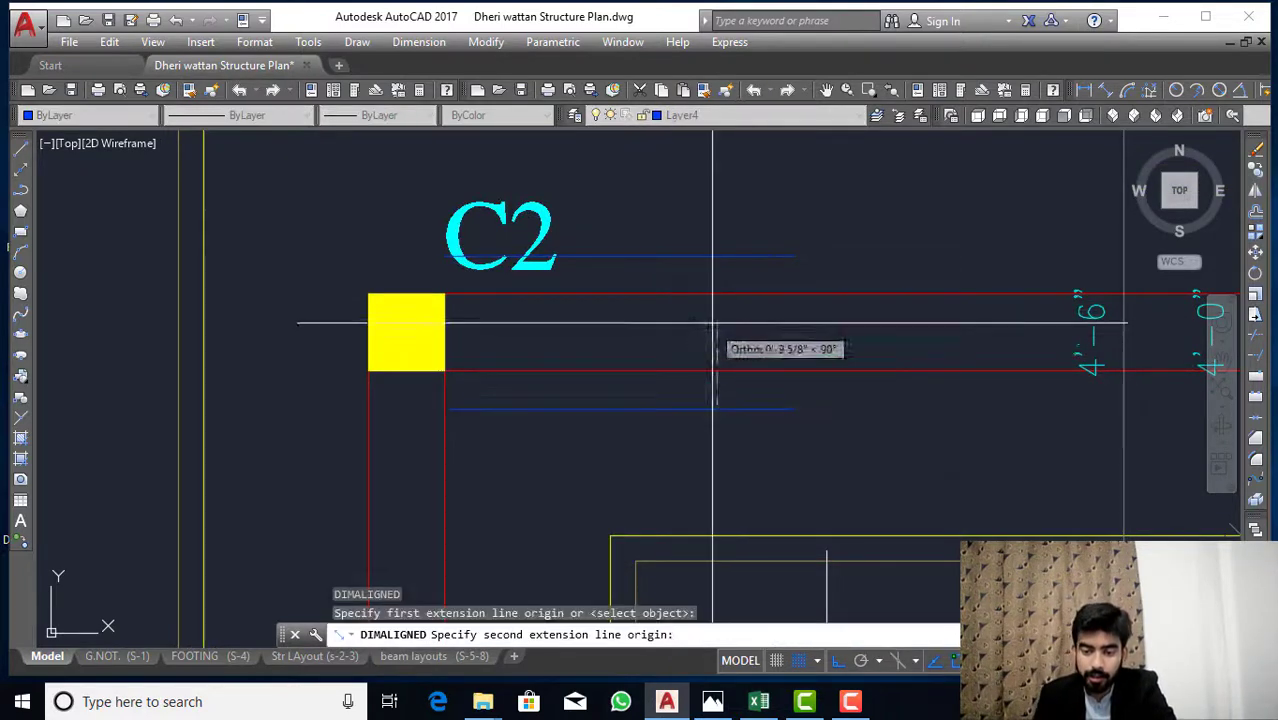
pyautogui.click(716, 257)
pyautogui.click(712, 330)
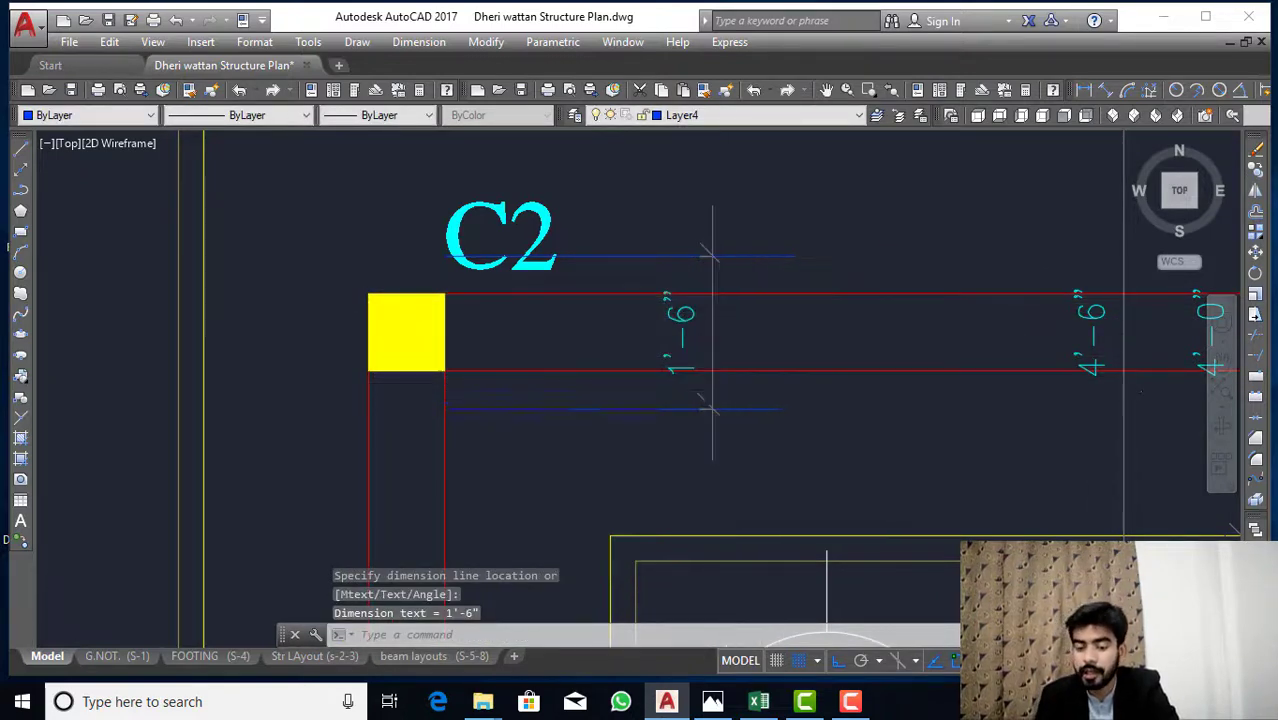
# Delete the aligned dimension between the blue offset lines.
pyautogui.scroll(-2, 668, 351)
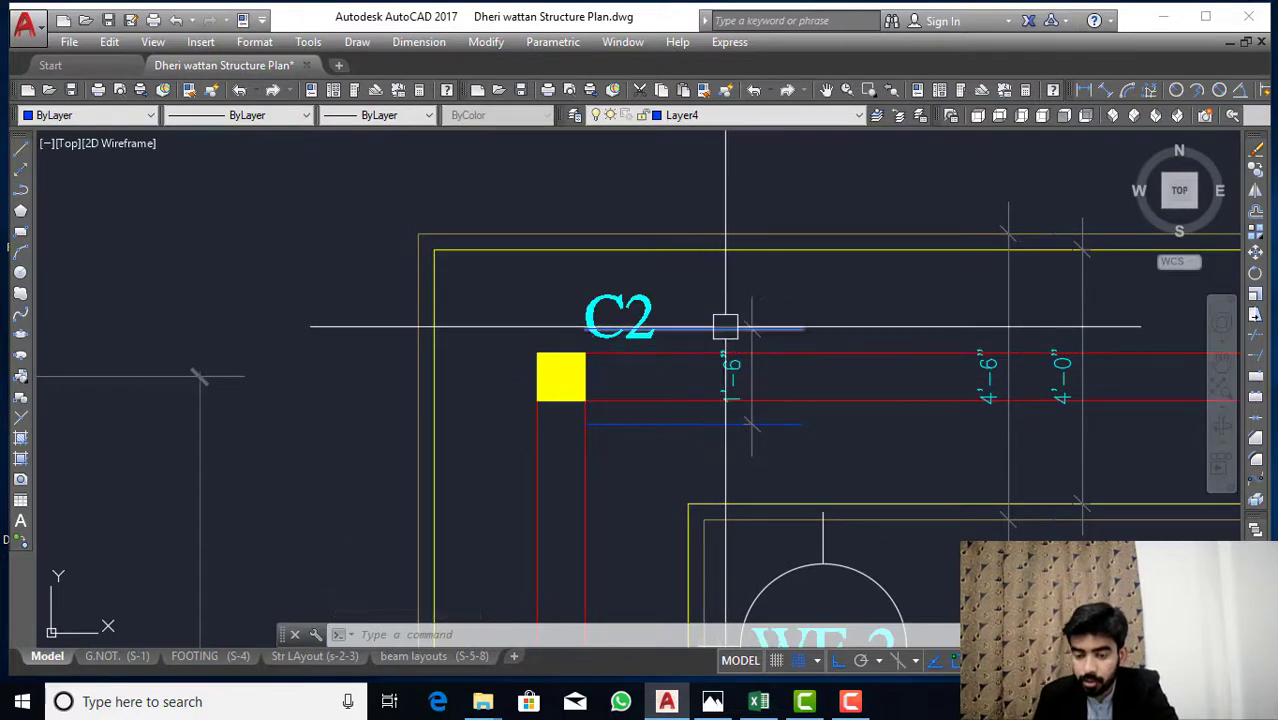
pyautogui.click(737, 397)
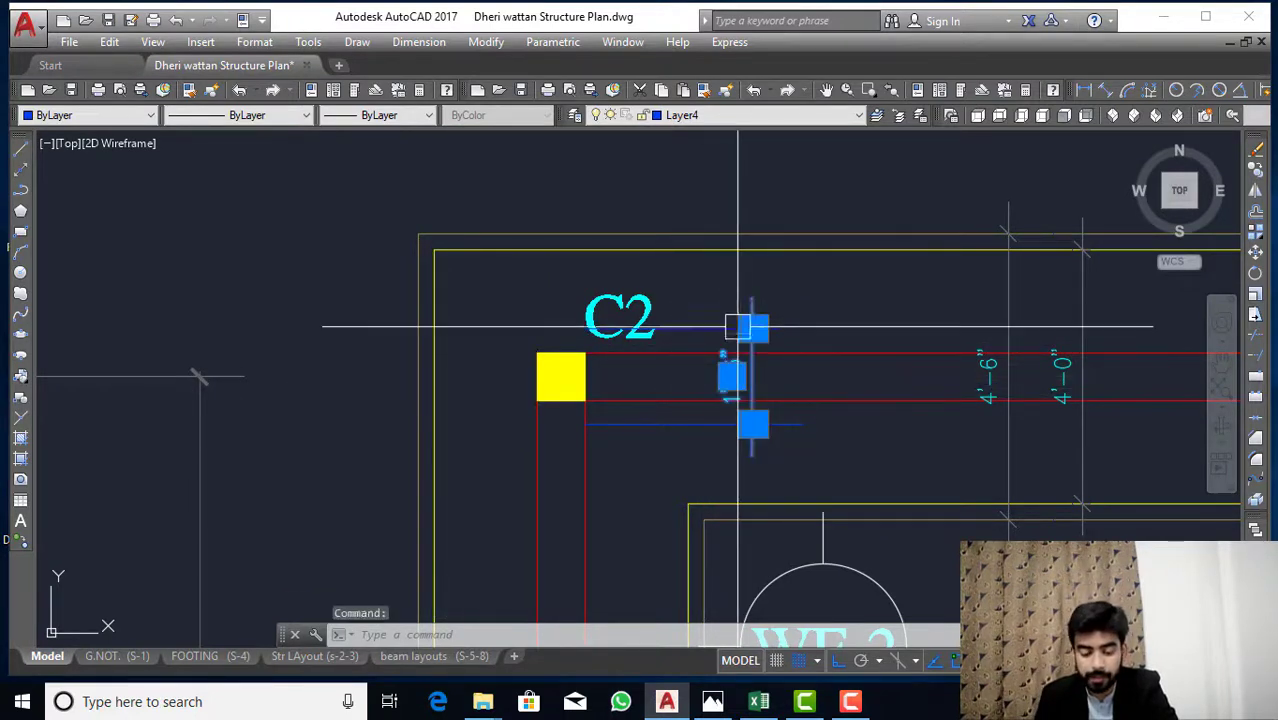
pyautogui.press('Escape')
pyautogui.press('Escape')
pyautogui.press('Escape')
# Draw a vertical line down from the midpoint of the C2 column's lower edge along the centre of the side wall.
pyautogui.moveTo(567, 416); pyautogui.dragTo(599, 391, button='middle')
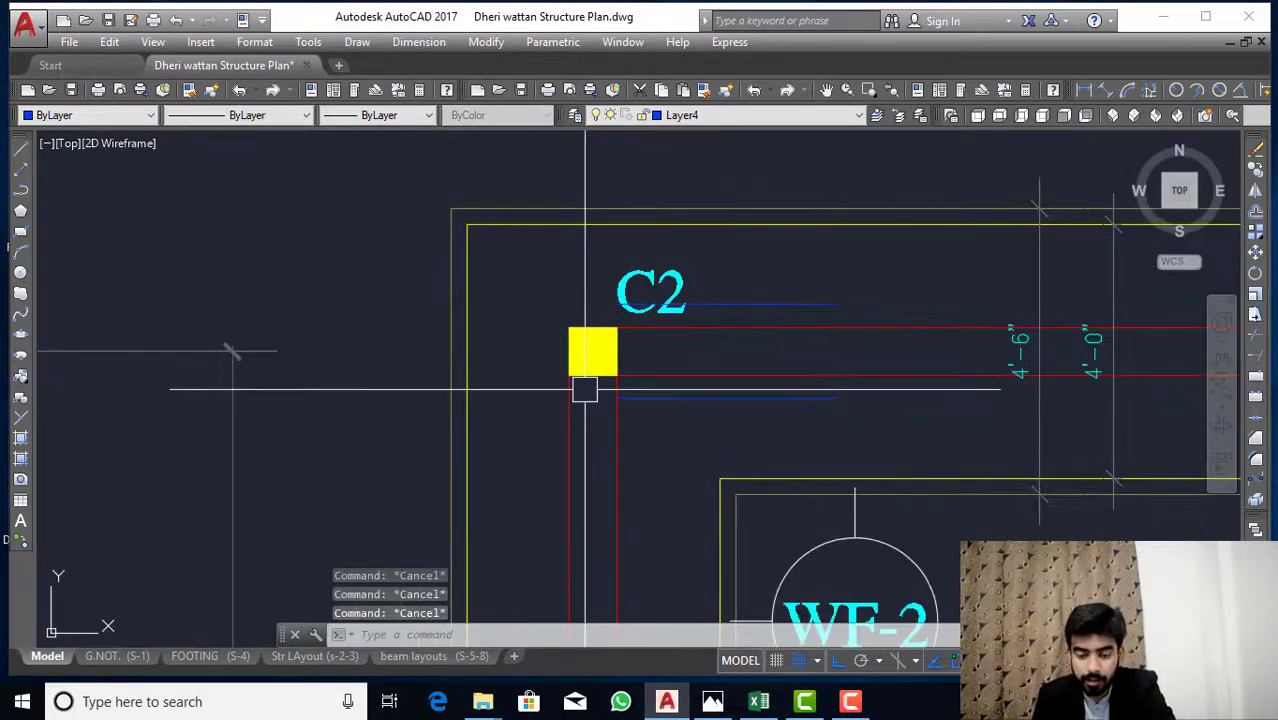
pyautogui.press('Return')
pyautogui.click(592, 378)
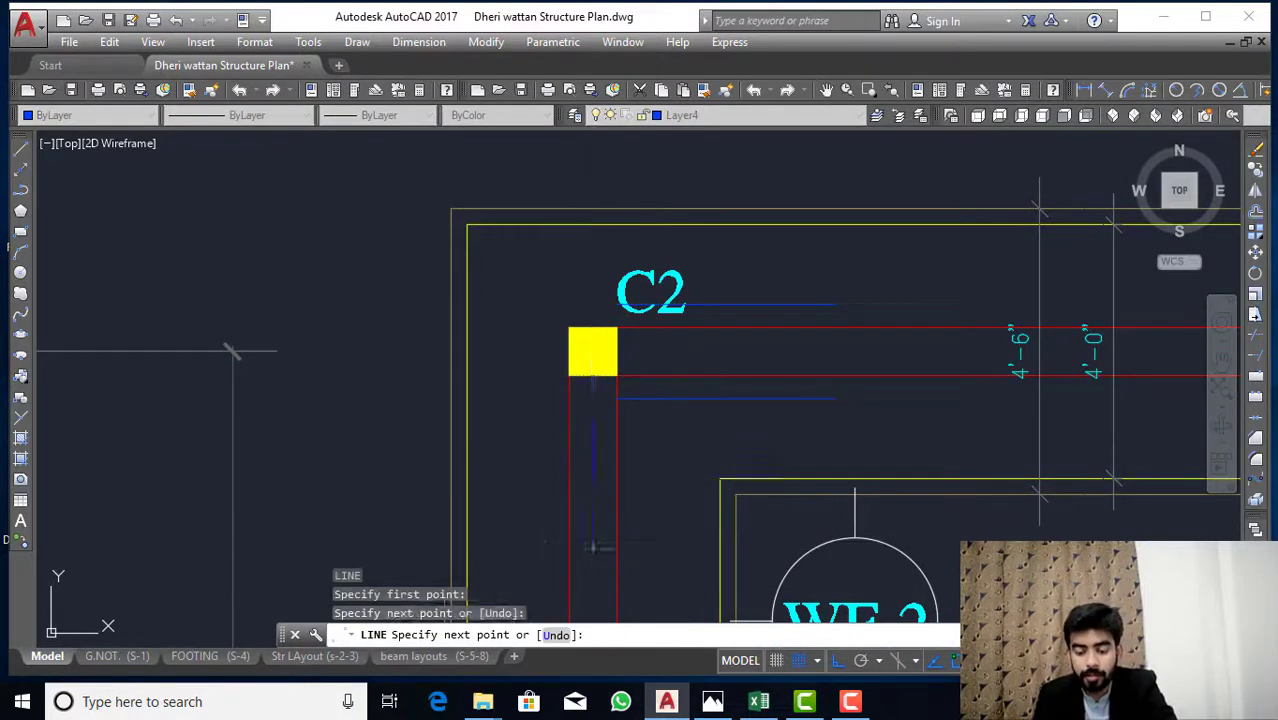
pyautogui.press('Escape')
# Offset the side wall's vertical centre line 9 inches to both sides.
pyautogui.press('Return')
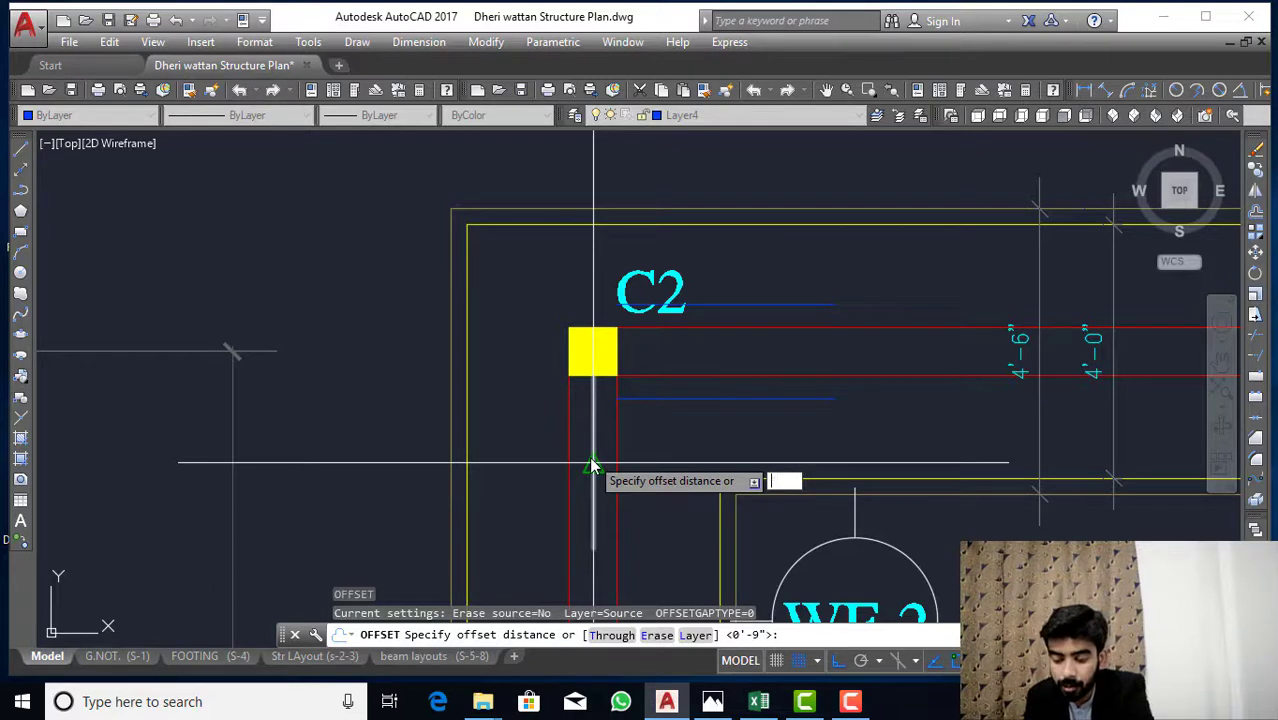
pyautogui.write('9')
pyautogui.press('Return')
pyautogui.click(591, 455)
pyautogui.click(567, 473)
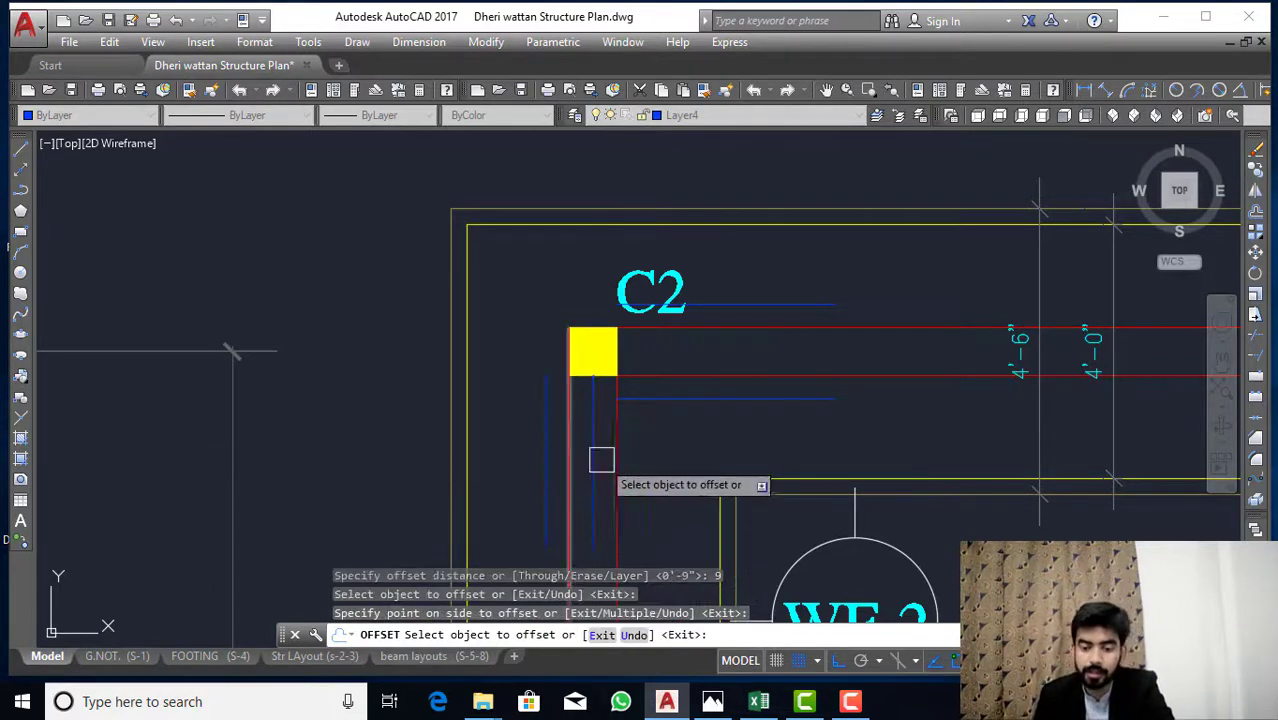
pyautogui.click(596, 457)
pyautogui.click(610, 451)
pyautogui.press('Escape')
pyautogui.press('Escape')
pyautogui.press('Escape')
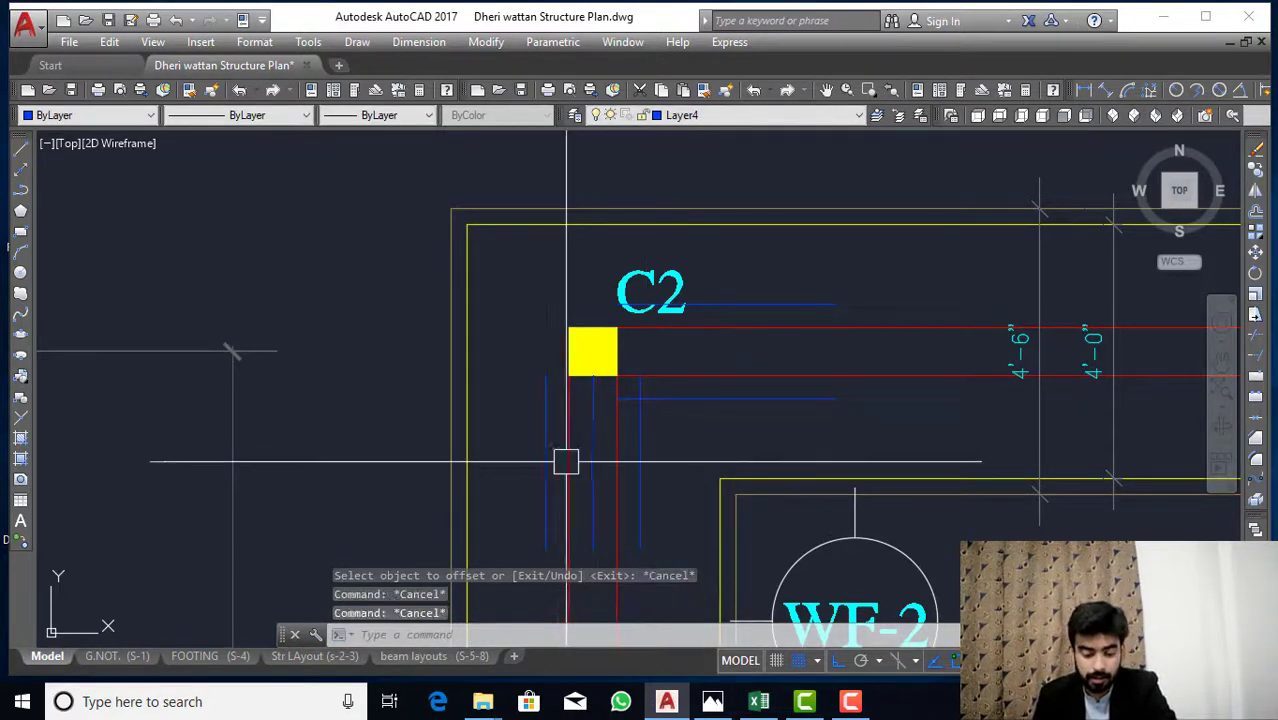
# Fillet the outer vertical and upper horizontal blue lines into a sharp corner around the C2 column, keeping the radius at 0.
pyautogui.write('f')
pyautogui.press('Return')
pyautogui.write('r')
pyautogui.press('Return')
pyautogui.press('Return')
pyautogui.click(545, 390)
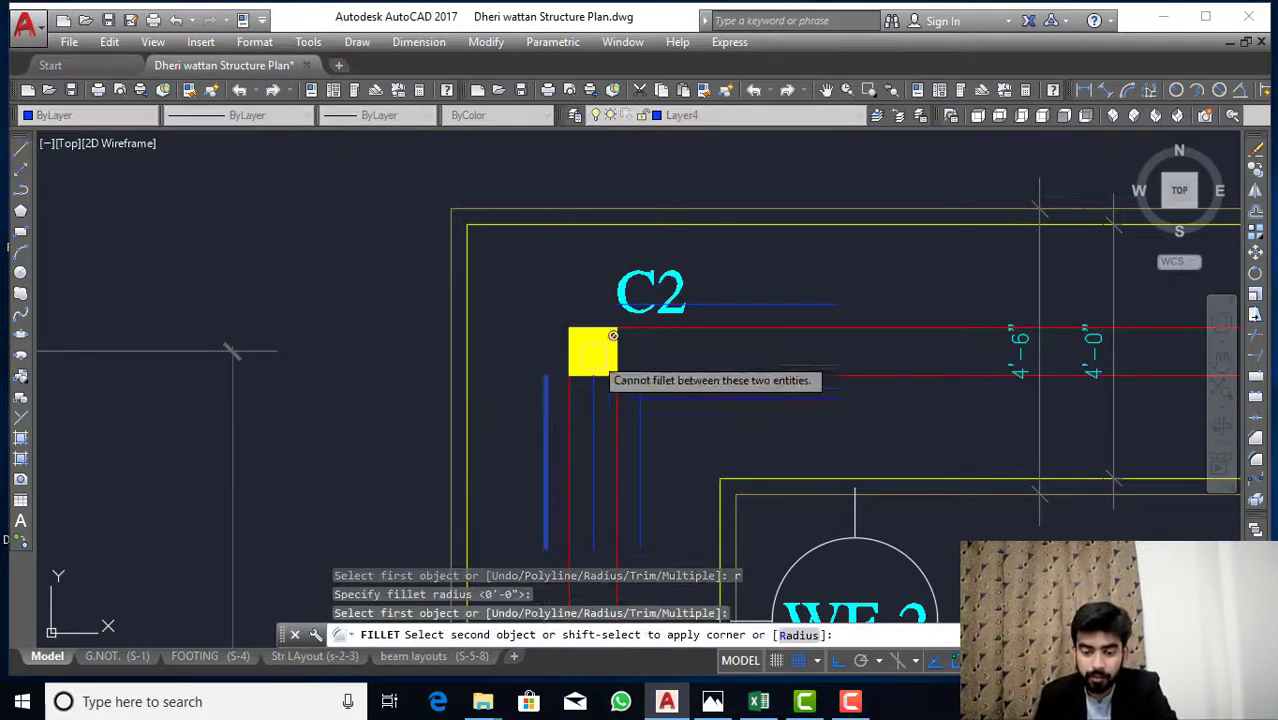
pyautogui.click(672, 303)
pyautogui.press('Return')
pyautogui.press('Escape')
pyautogui.press('Escape')
pyautogui.press('Escape')
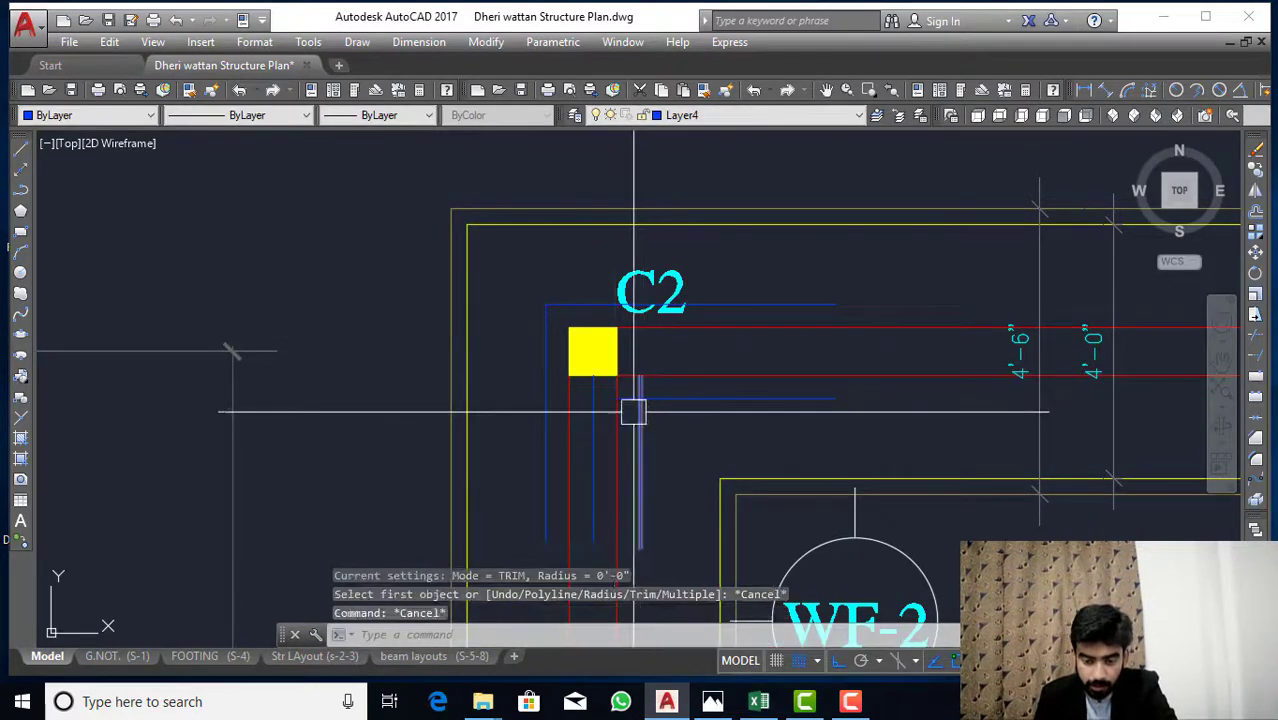
# Erase the side wall's vertical centre line and trim the two inner blue lines to a clean corner where they cross.
pyautogui.click(593, 420)
pyautogui.press('Delete')
pyautogui.scroll(4, 624, 401)
pyautogui.write('t')
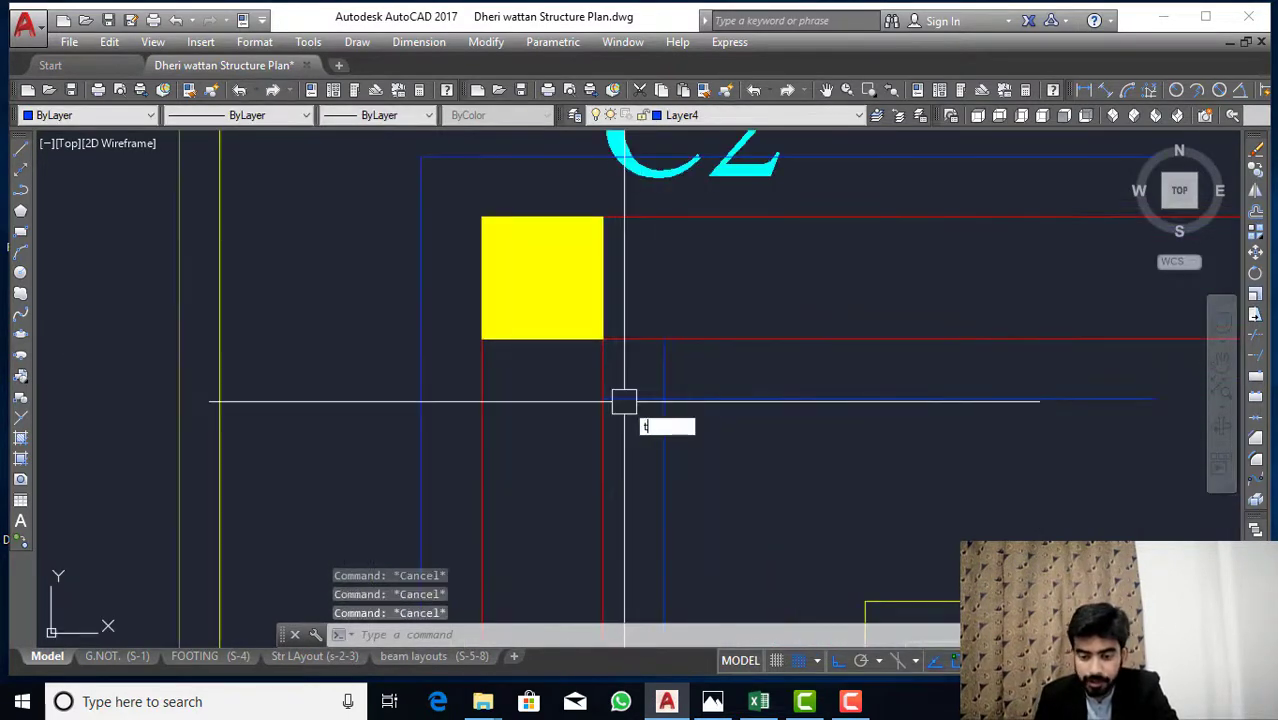
pyautogui.write('r')
pyautogui.press('Return')
pyautogui.press('Return')
pyautogui.press('Escape')
pyautogui.press('Escape')
pyautogui.press('Escape')
pyautogui.press('Escape')
pyautogui.scroll(-4, 611, 422)
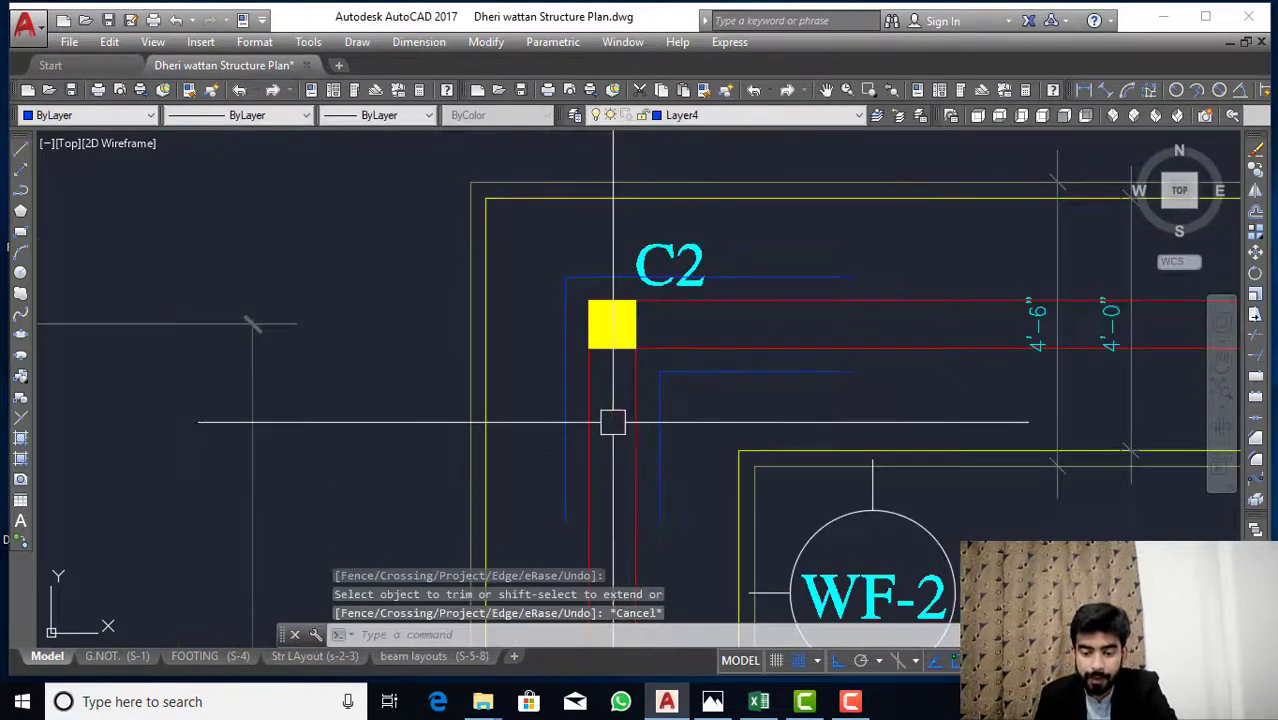
# Check the spacing between the two vertical blue lines with an aligned dimension, without placing it.
pyautogui.scroll(3, 590, 428)
pyautogui.write('dal')
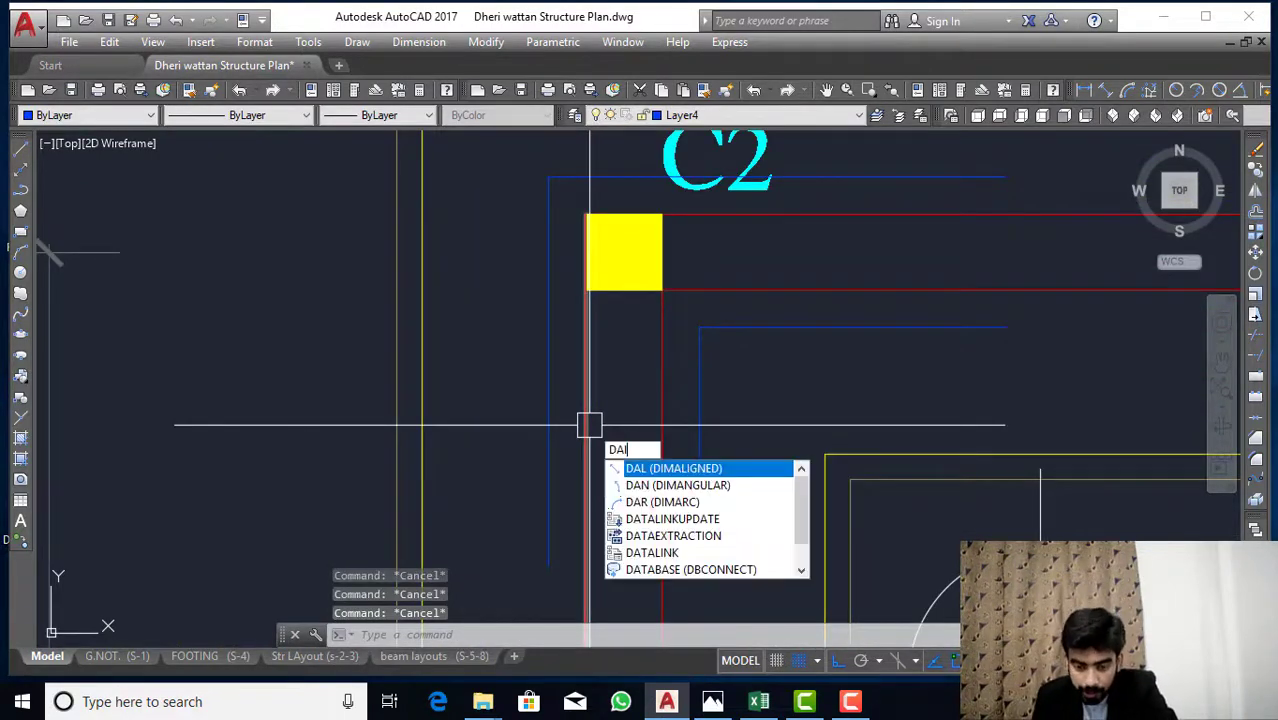
pyautogui.press('Return')
pyautogui.click(586, 433)
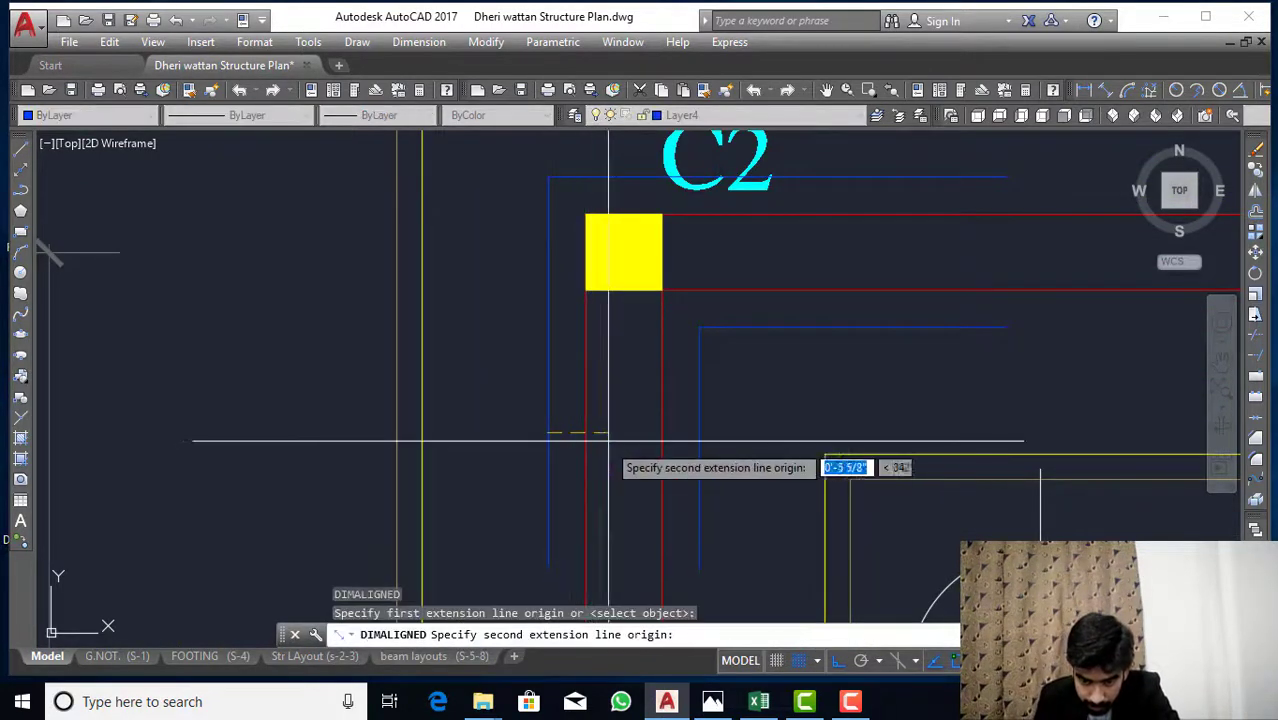
pyautogui.click(698, 433)
pyautogui.press('Escape')
pyautogui.scroll(2, 659, 351)
pyautogui.scroll(-2, 592, 438)
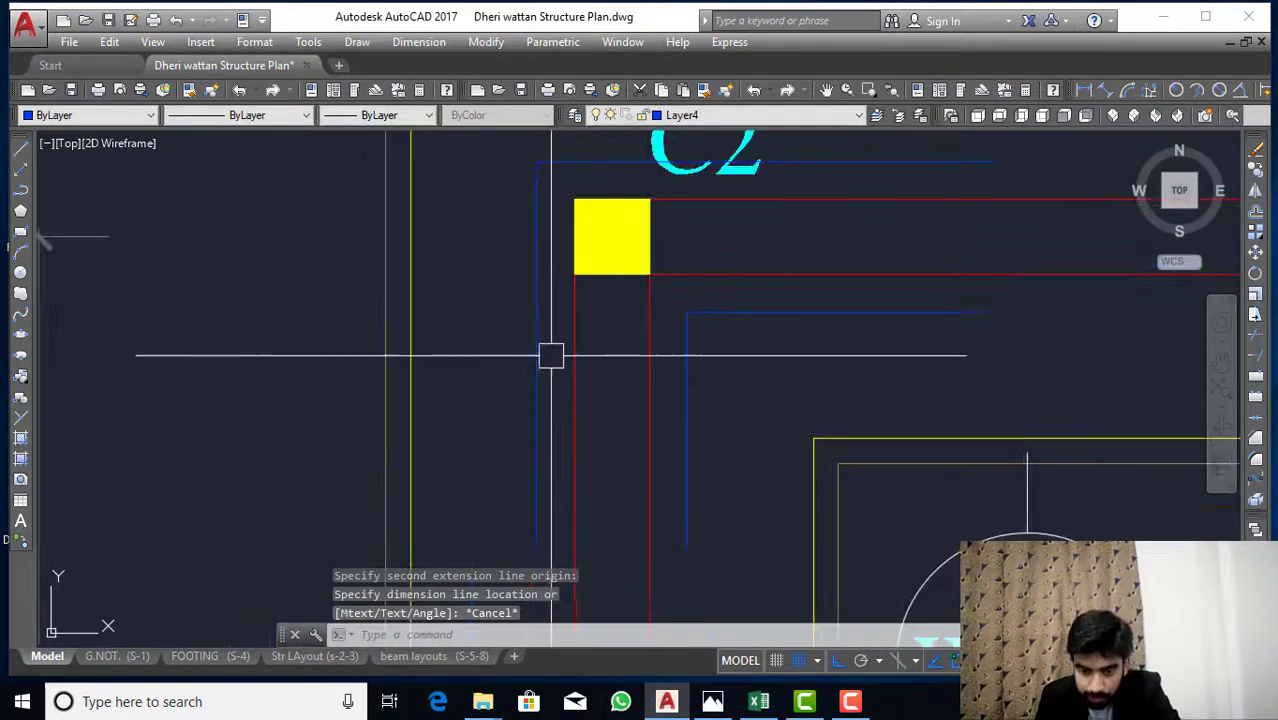
pyautogui.scroll(-3, 566, 505)
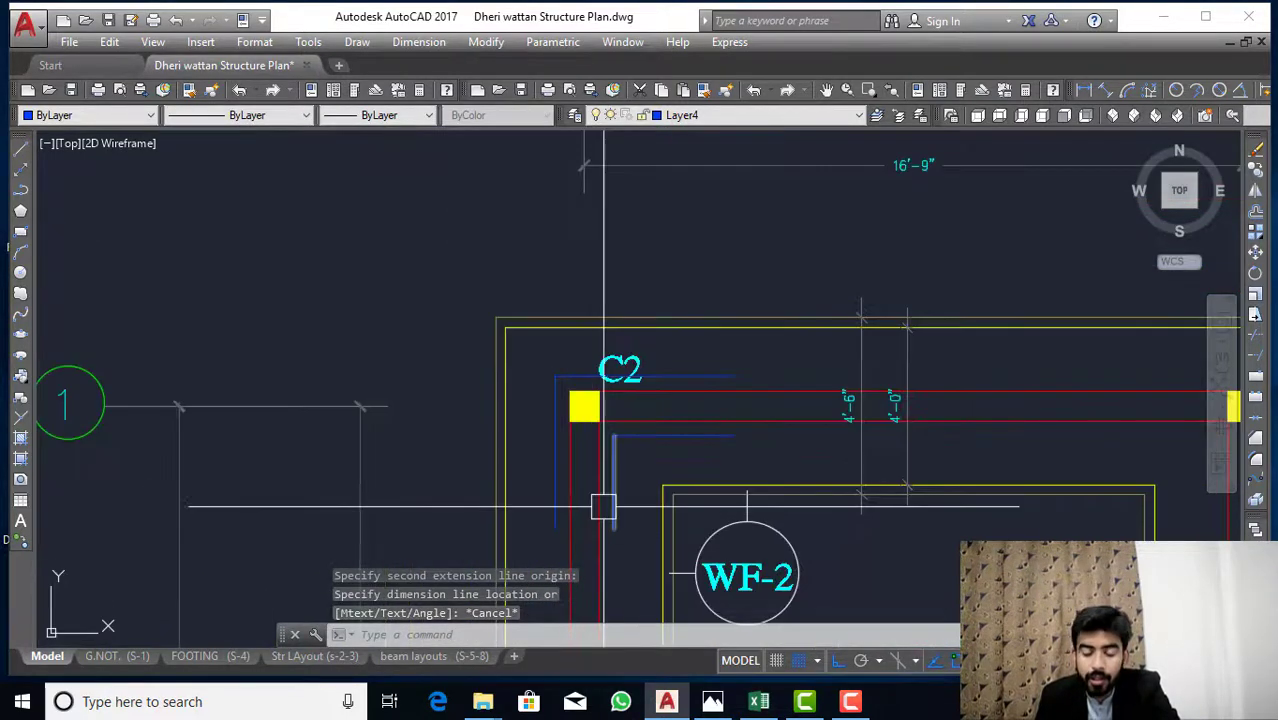
# Draw a vertical centre line down from the midpoint of the C2 column's lower edge.
pyautogui.scroll(3, 556, 480)
pyautogui.press('Escape')
pyautogui.press('Escape')
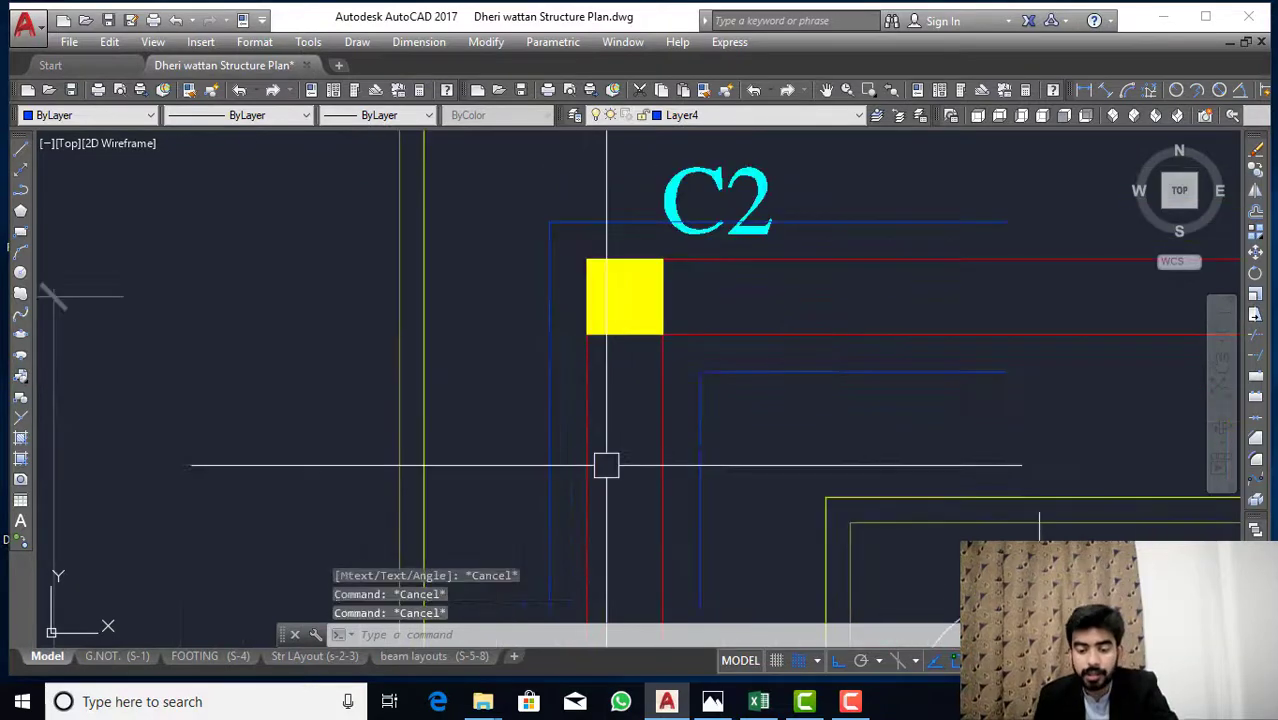
pyautogui.write('l')
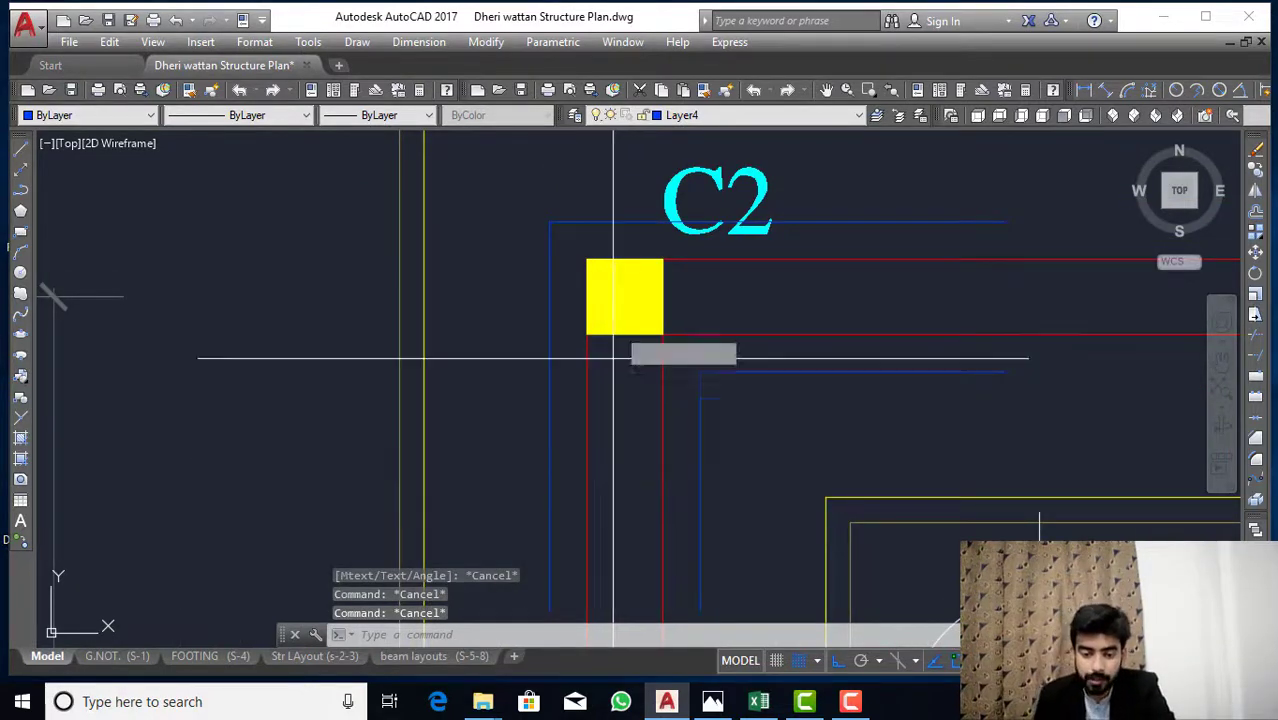
pyautogui.press('Return')
pyautogui.click(623, 334)
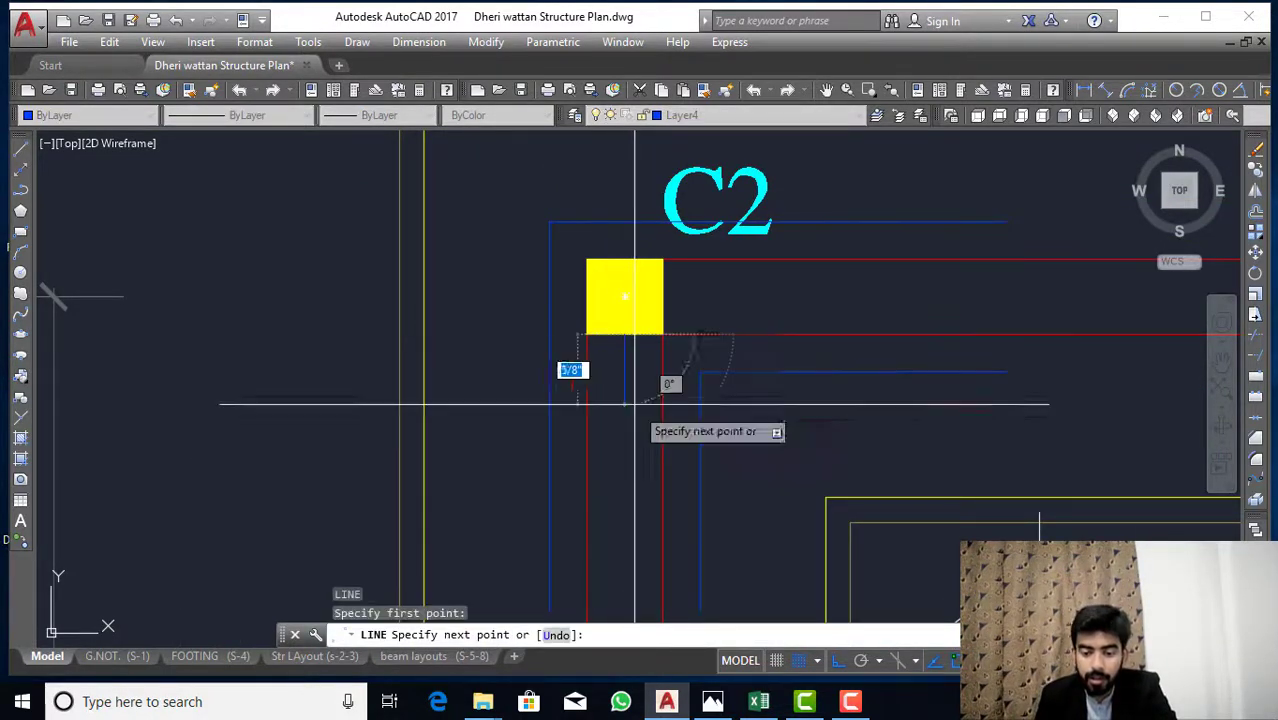
pyautogui.click(624, 496)
pyautogui.press('Escape')
pyautogui.press('Escape')
# Offset the side wall's new vertical centre line 6.75 inches to both sides.
pyautogui.write('o')
pyautogui.press('Return')
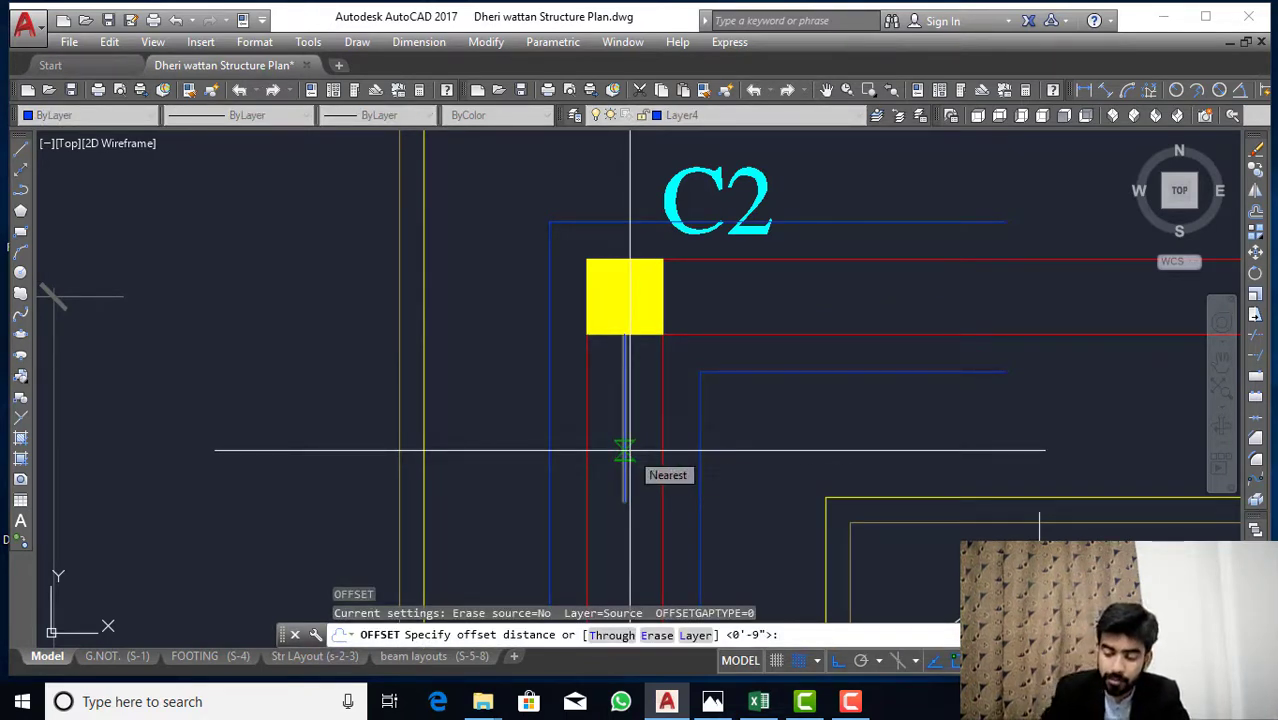
pyautogui.write('6.75')
pyautogui.press('Return')
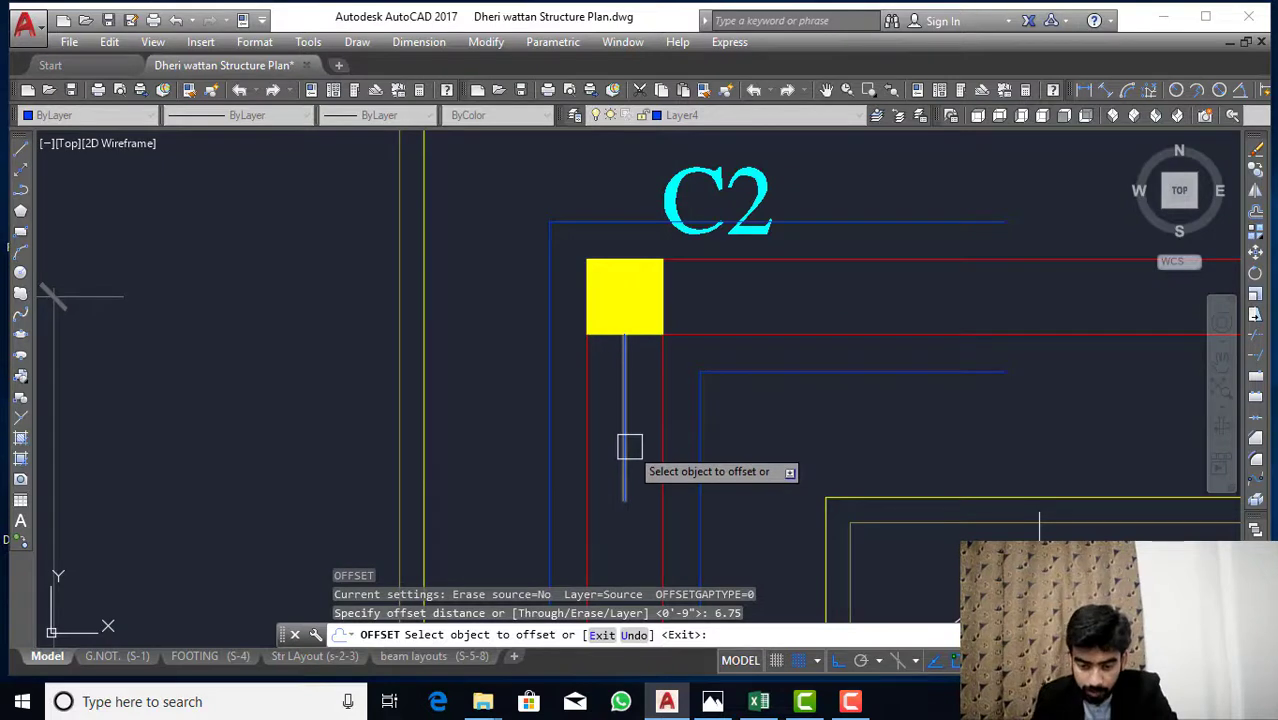
pyautogui.click(629, 447)
pyautogui.click(673, 454)
pyautogui.click(636, 454)
pyautogui.click(625, 456)
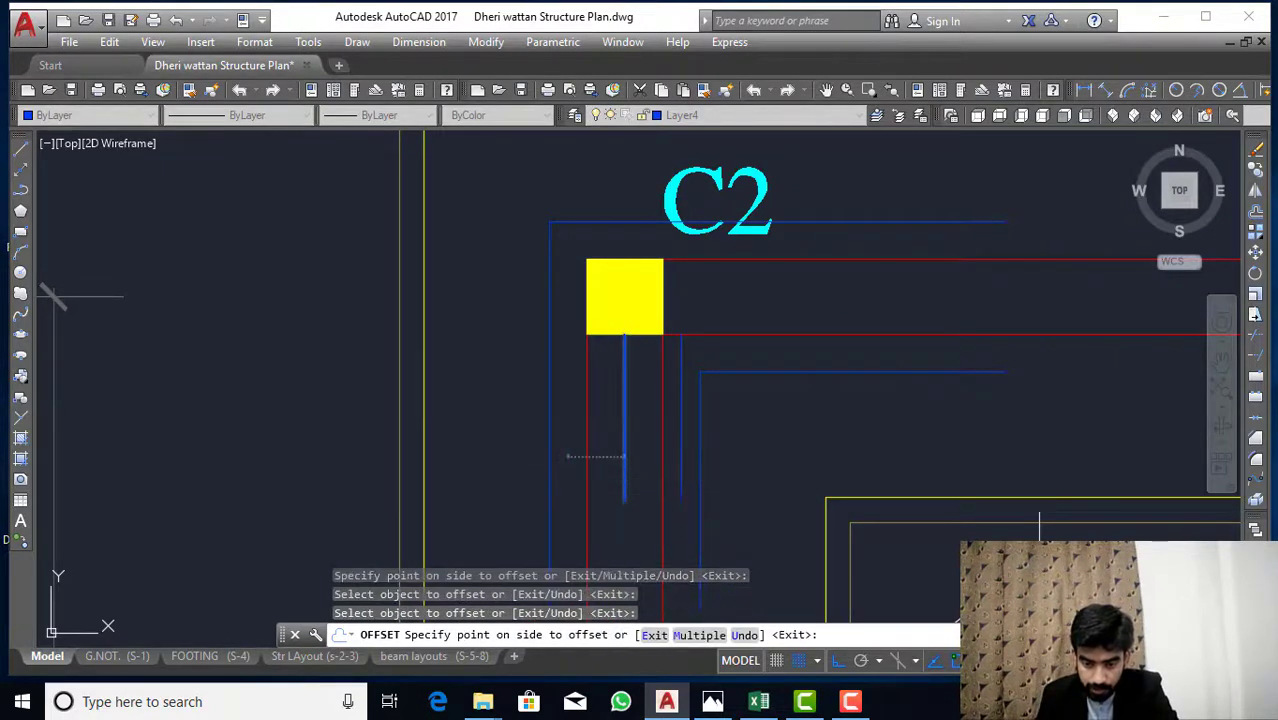
pyautogui.click(567, 456)
pyautogui.press('Escape')
# Erase the vertical centre line below the C2 column.
pyautogui.click(622, 440)
pyautogui.press('Delete')
pyautogui.press('Escape')
pyautogui.press('Escape')
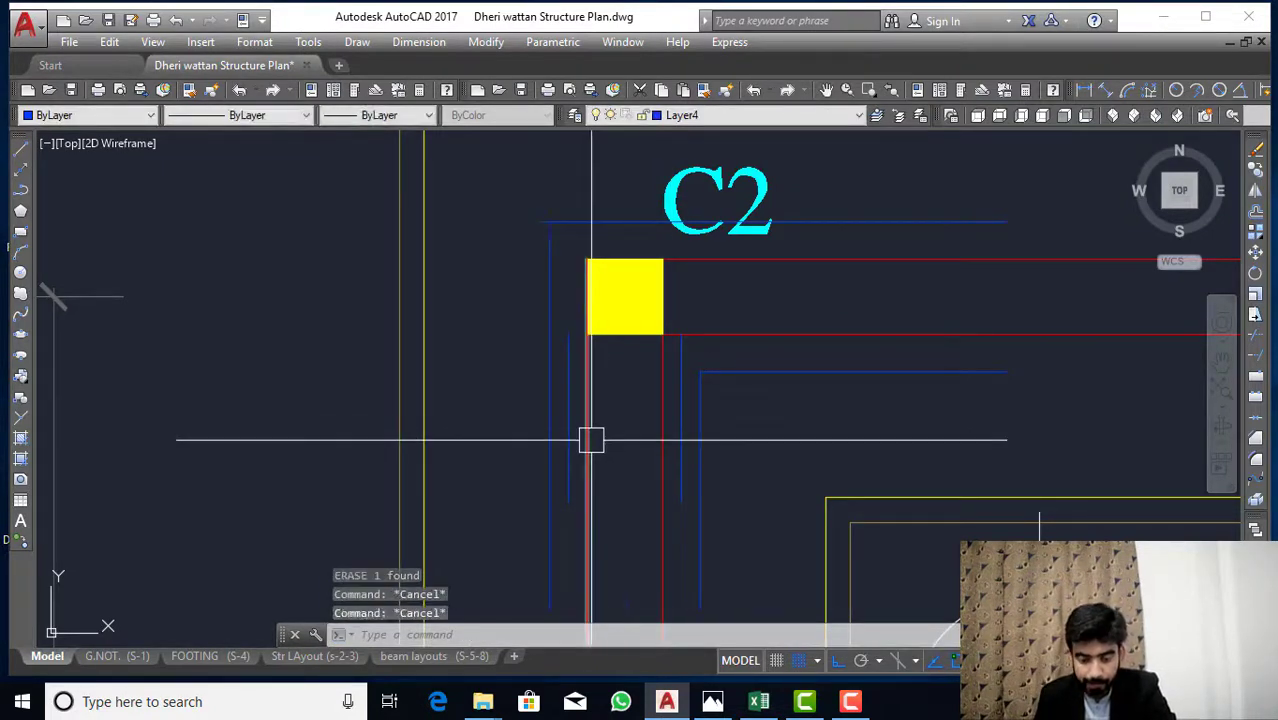
# Check the spacing between the two inner offset lines below the C2 column with an aligned dimension, without placing it.
pyautogui.write('dal')
pyautogui.press('Return')
pyautogui.click(568, 447)
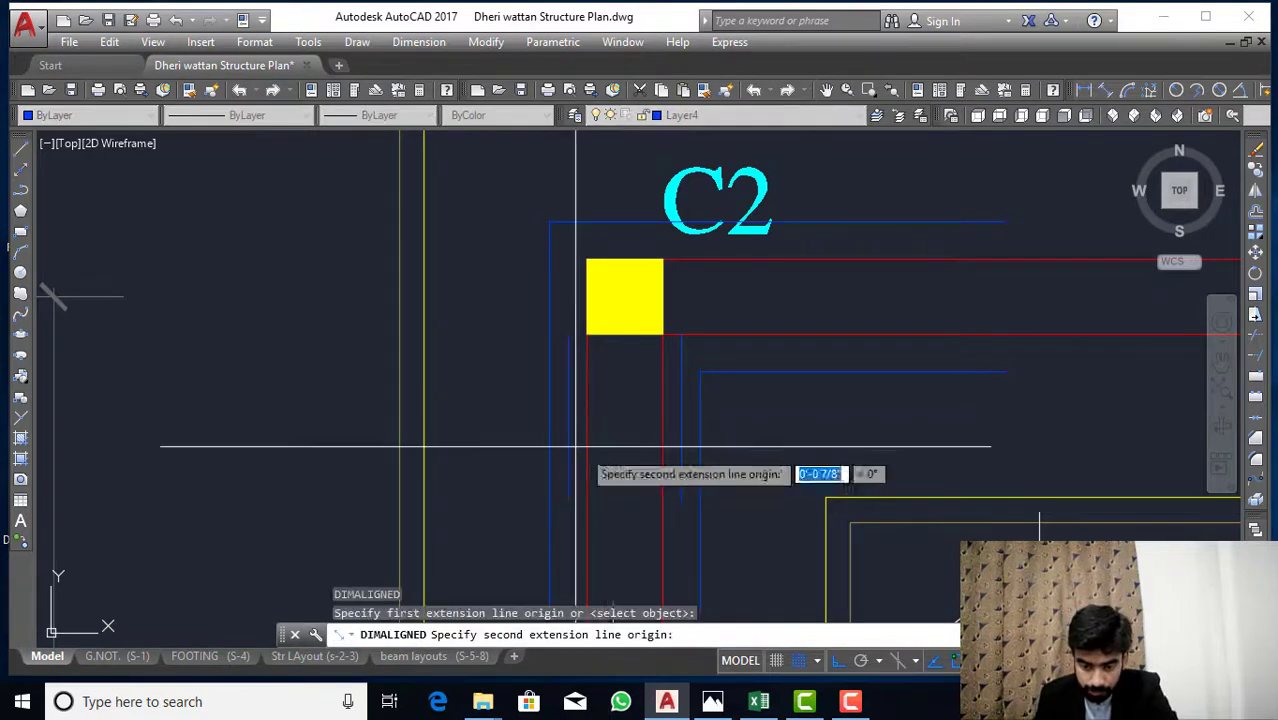
pyautogui.click(681, 456)
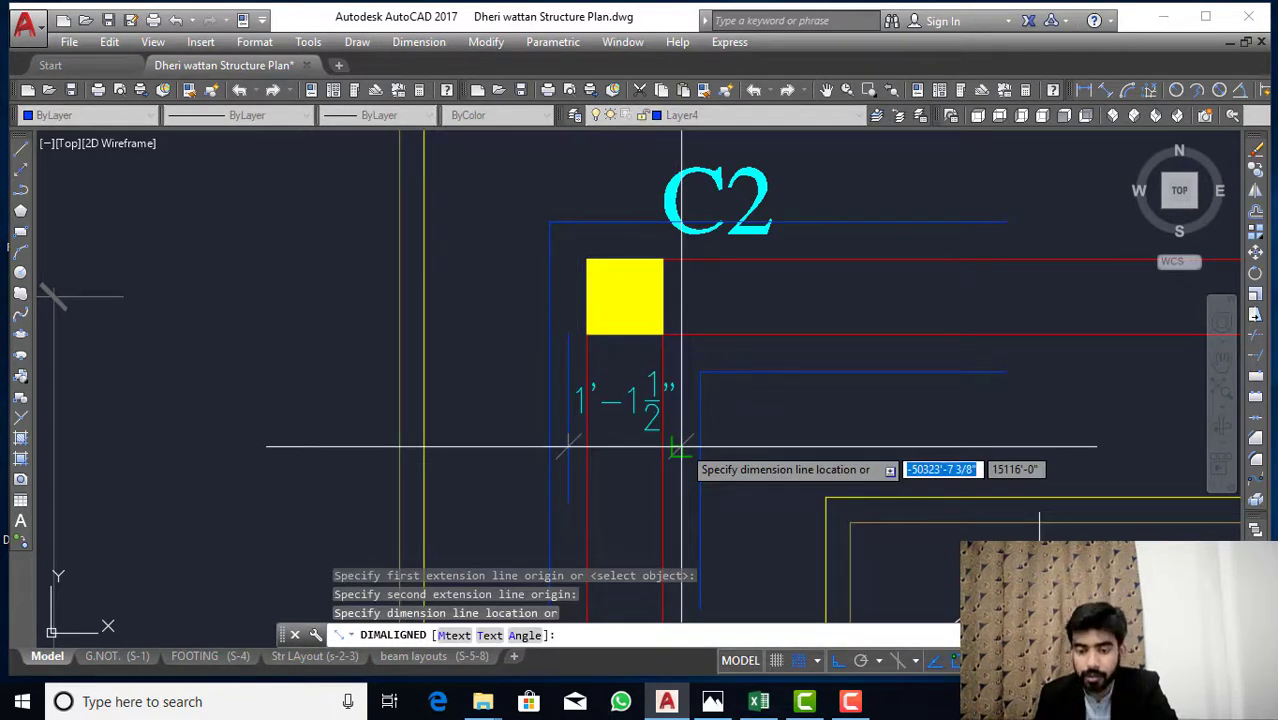
pyautogui.press('Escape')
pyautogui.click(682, 448)
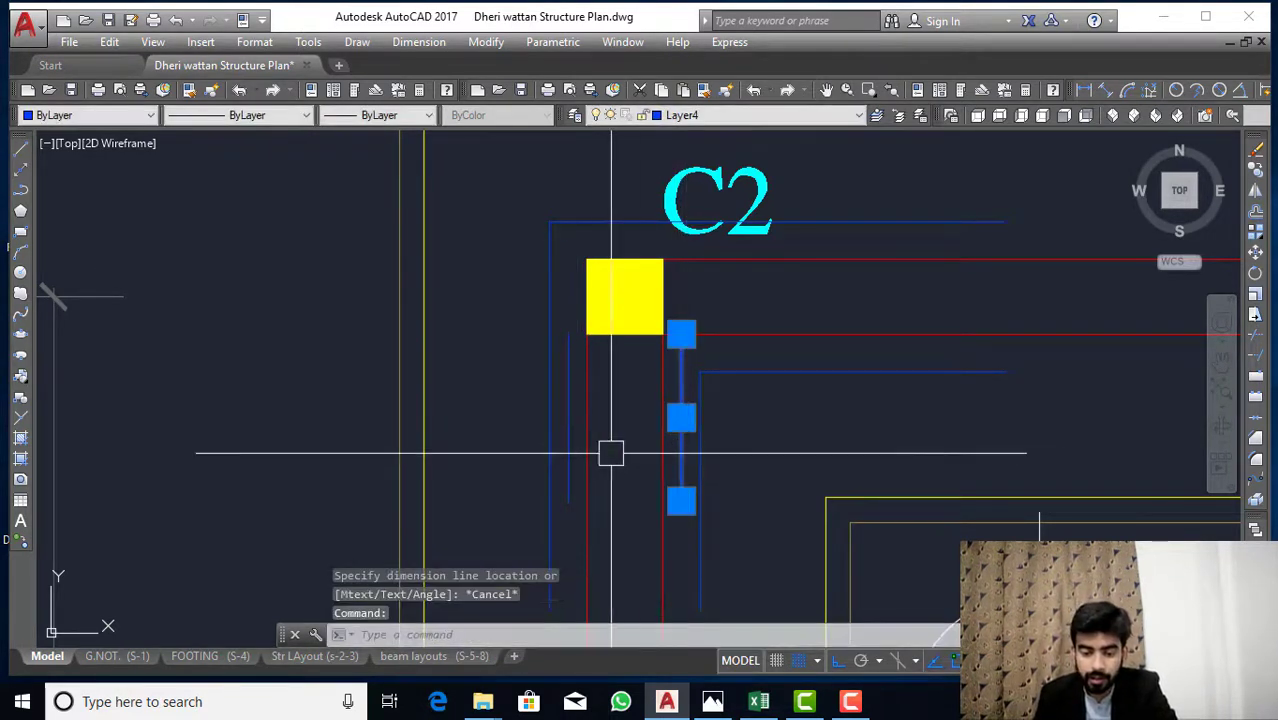
pyautogui.click(569, 454)
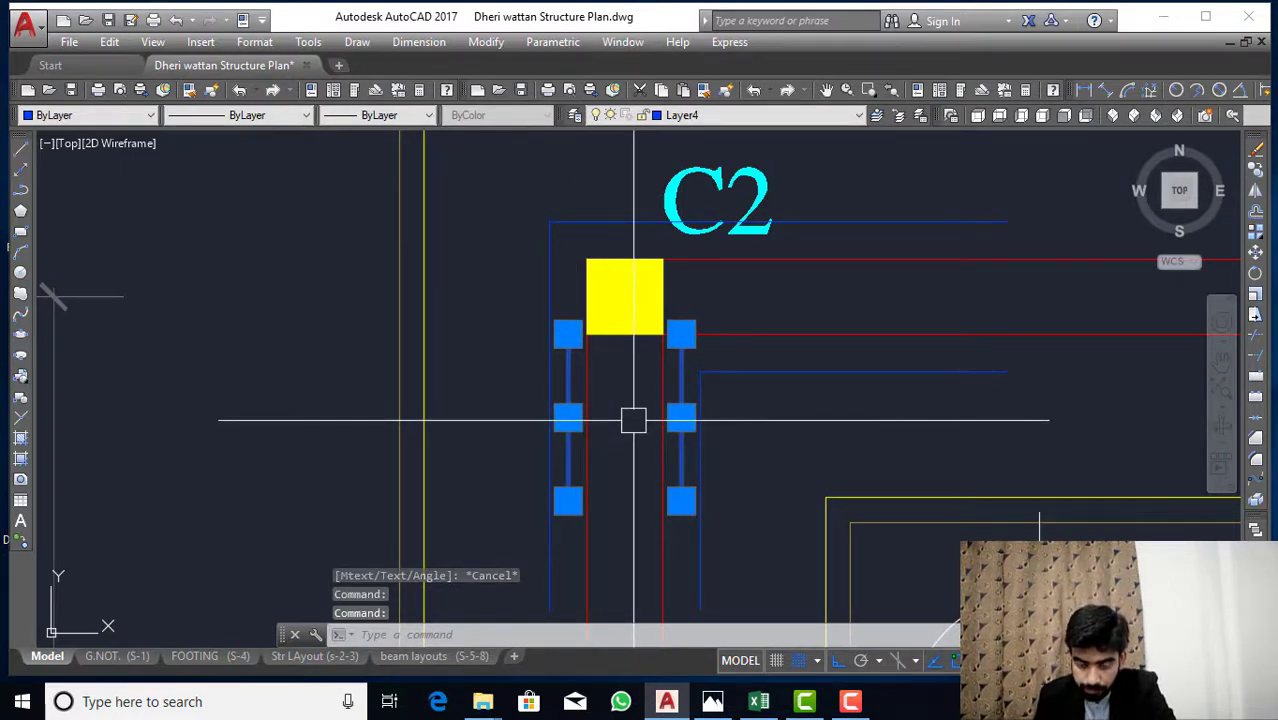
pyautogui.press('Escape')
pyautogui.press('Escape')
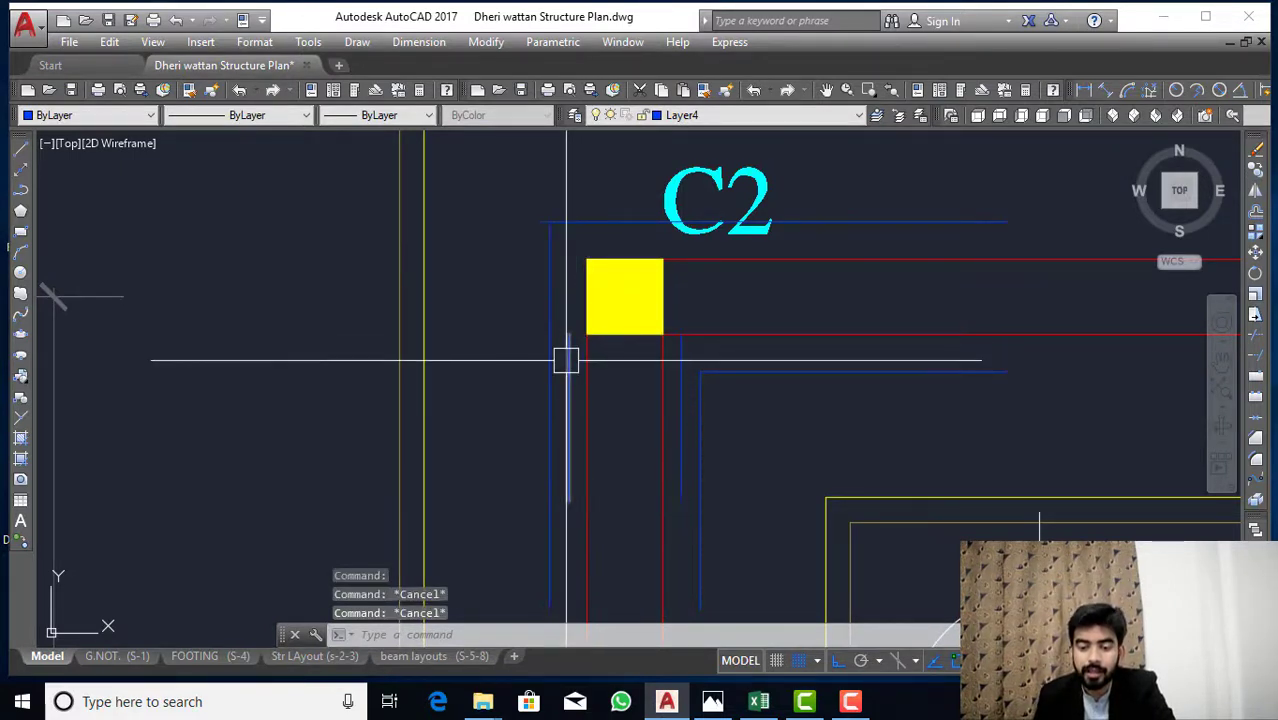
# Erase the two short inner offset lines on either side of the side wall below the C2 column.
pyautogui.click(567, 357)
pyautogui.click(678, 360)
pyautogui.write('e')
pyautogui.press('Return')
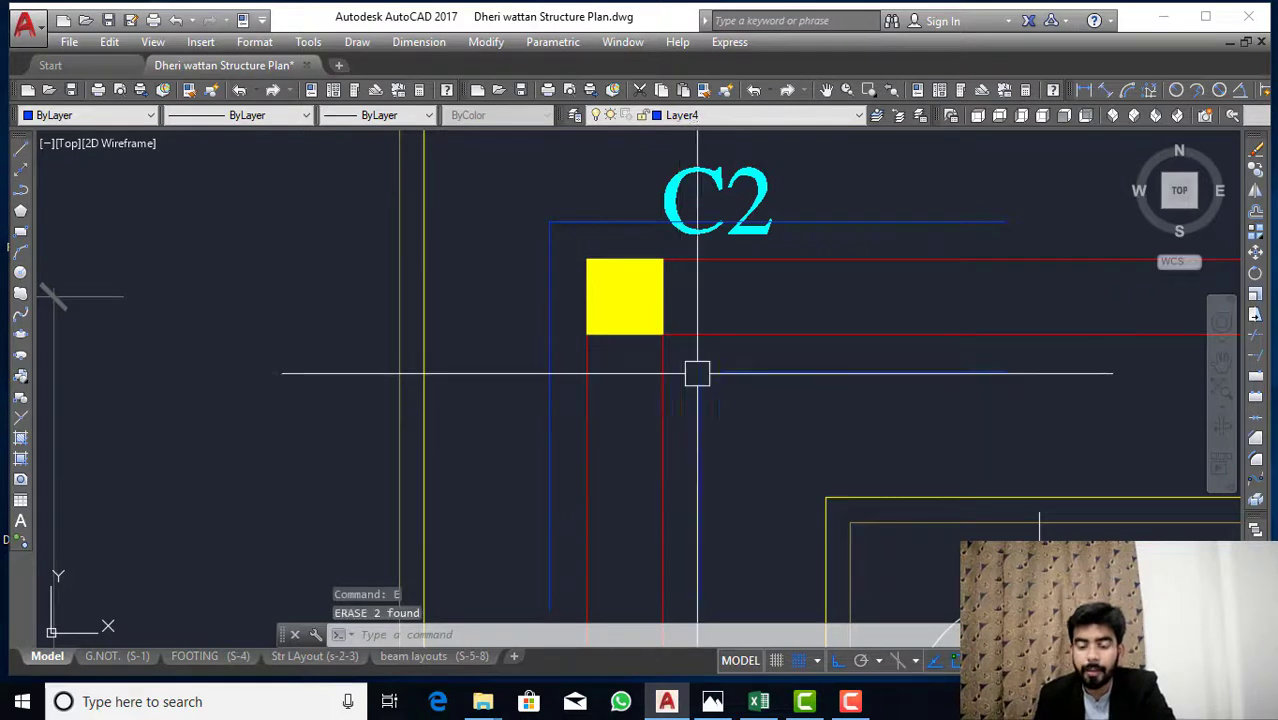
pyautogui.press('Escape')
# Erase the four remaining blue step lines forming the inner and outer corners around the C2 column.
pyautogui.scroll(-2, 734, 397)
pyautogui.press('Escape')
pyautogui.scroll(2, 734, 397)
pyautogui.click(730, 365)
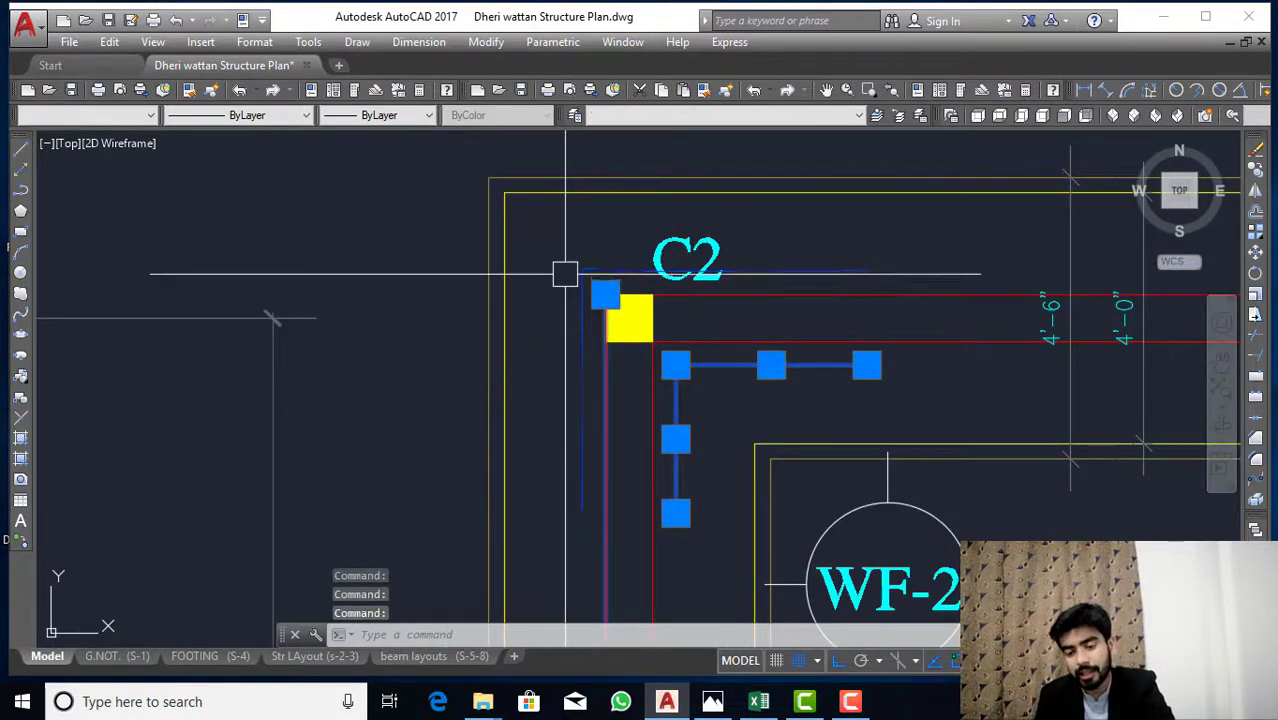
pyautogui.press('Escape')
pyautogui.click(570, 342)
pyautogui.click(594, 276)
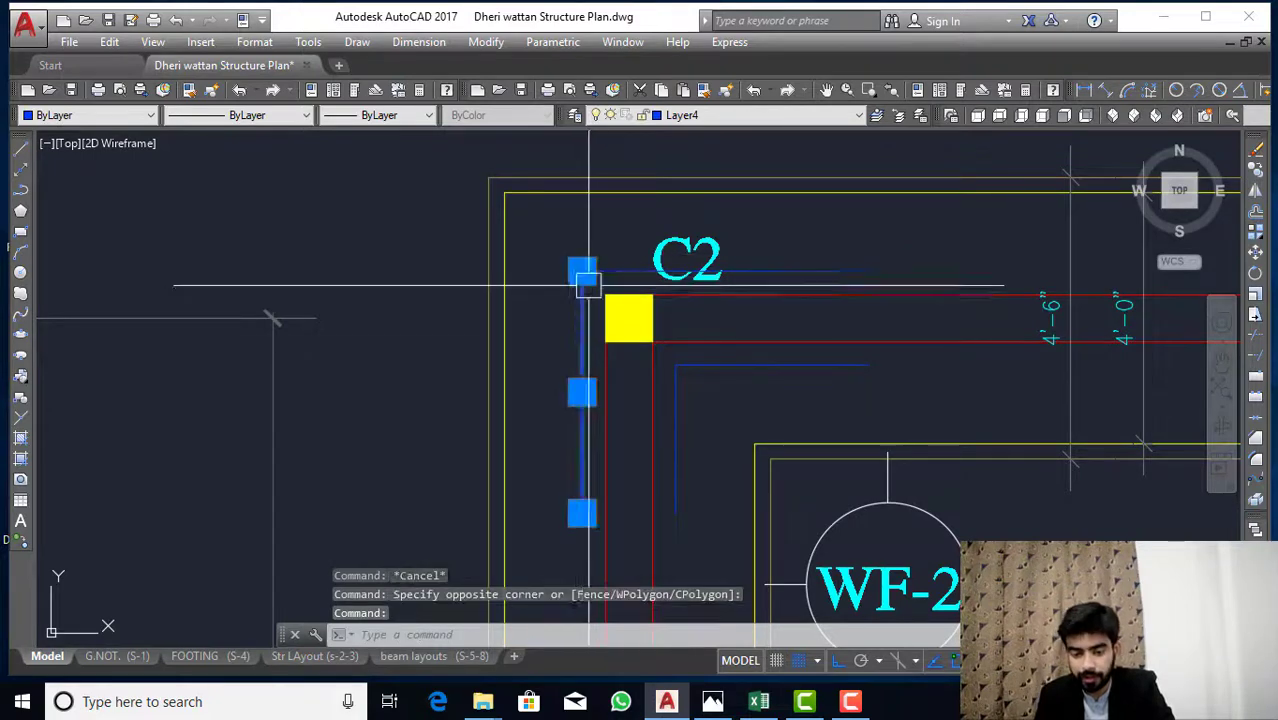
pyautogui.click(608, 269)
pyautogui.click(693, 403)
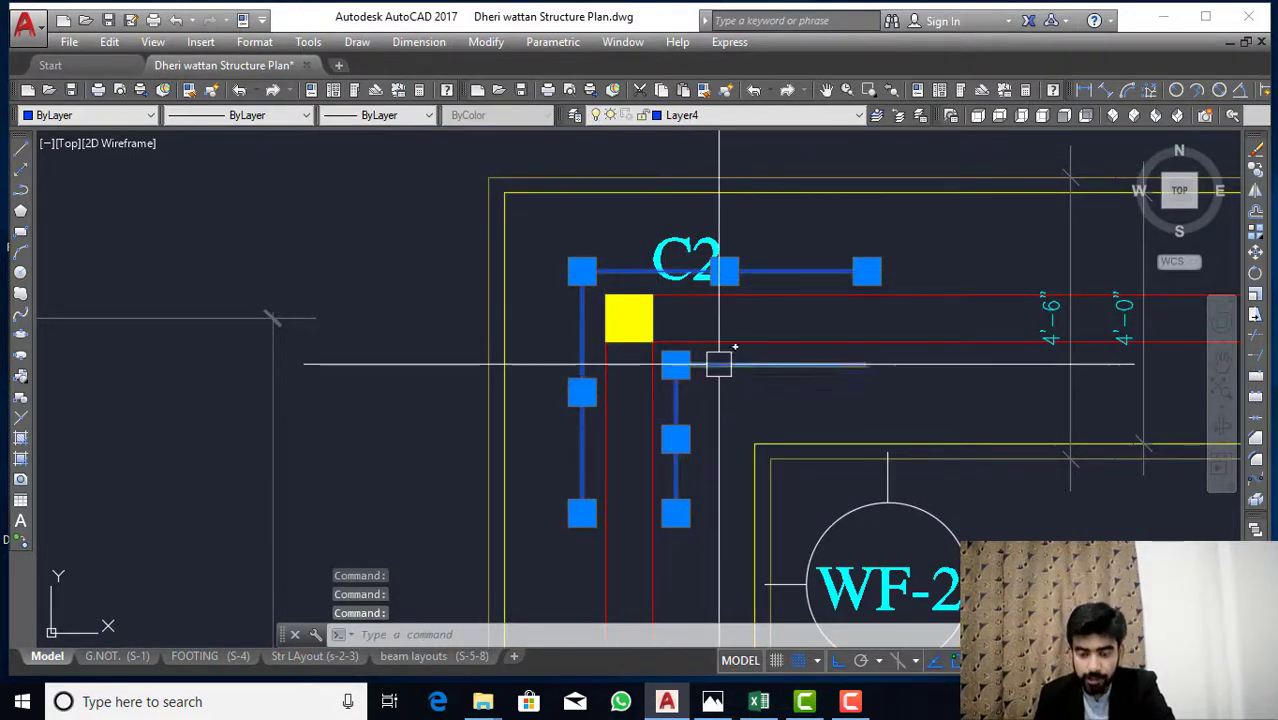
pyautogui.write('e')
pyautogui.press('Return')
pyautogui.press('Escape')
# Examine the section C marks and the walls between the F1 column footings along grid line 3 on the layout plan.
pyautogui.scroll(-8, 719, 364)
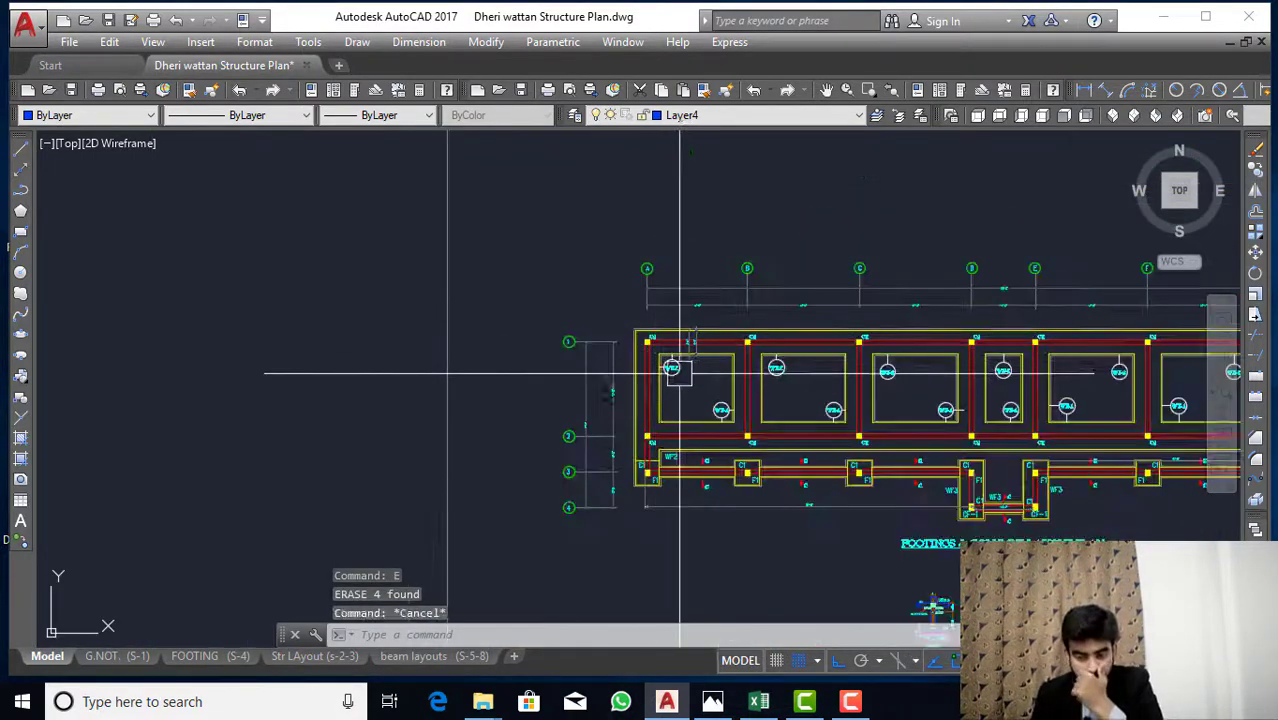
pyautogui.scroll(5, 810, 418)
pyautogui.scroll(-4, 785, 328)
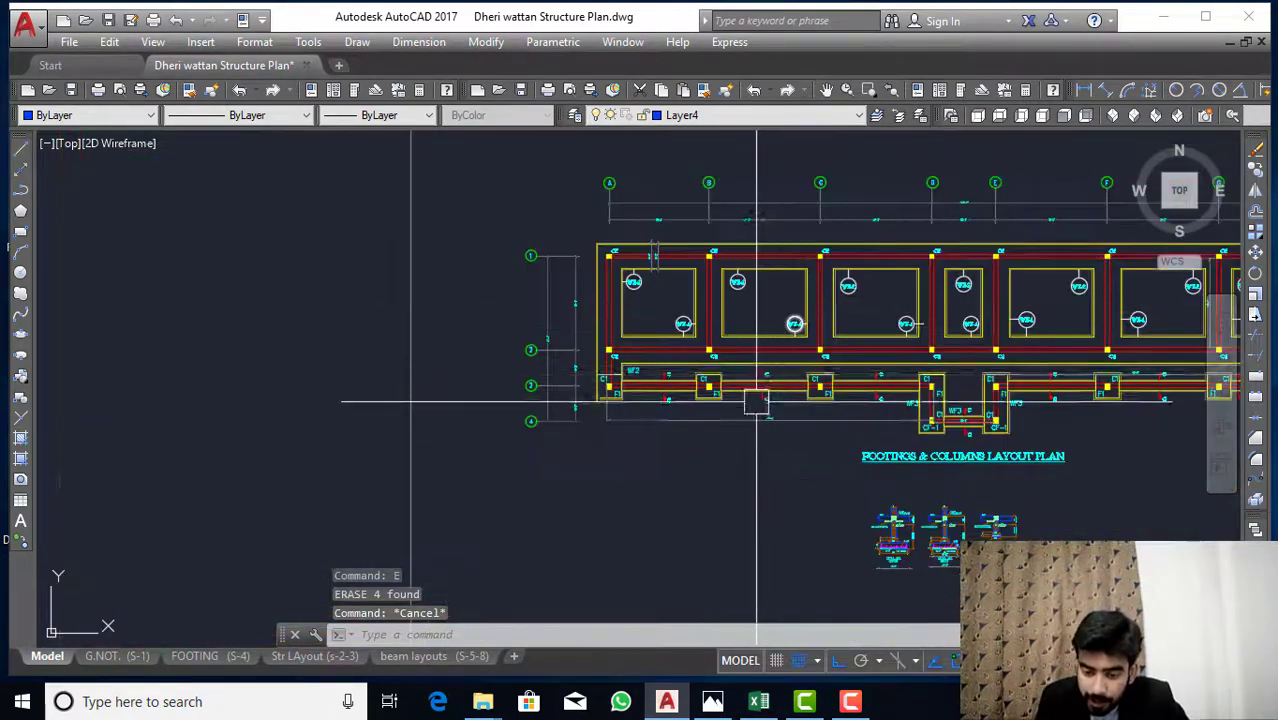
pyautogui.scroll(4, 624, 362)
pyautogui.scroll(6, 596, 302)
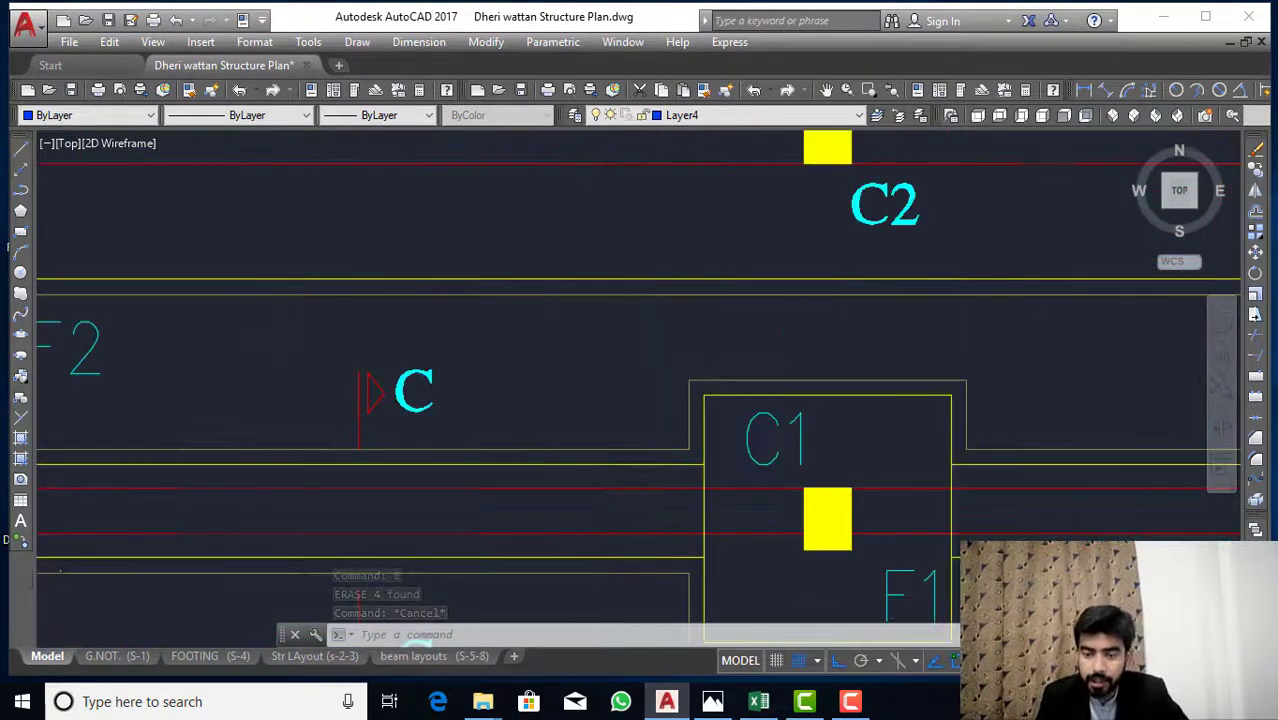
pyautogui.scroll(-2, 596, 302)
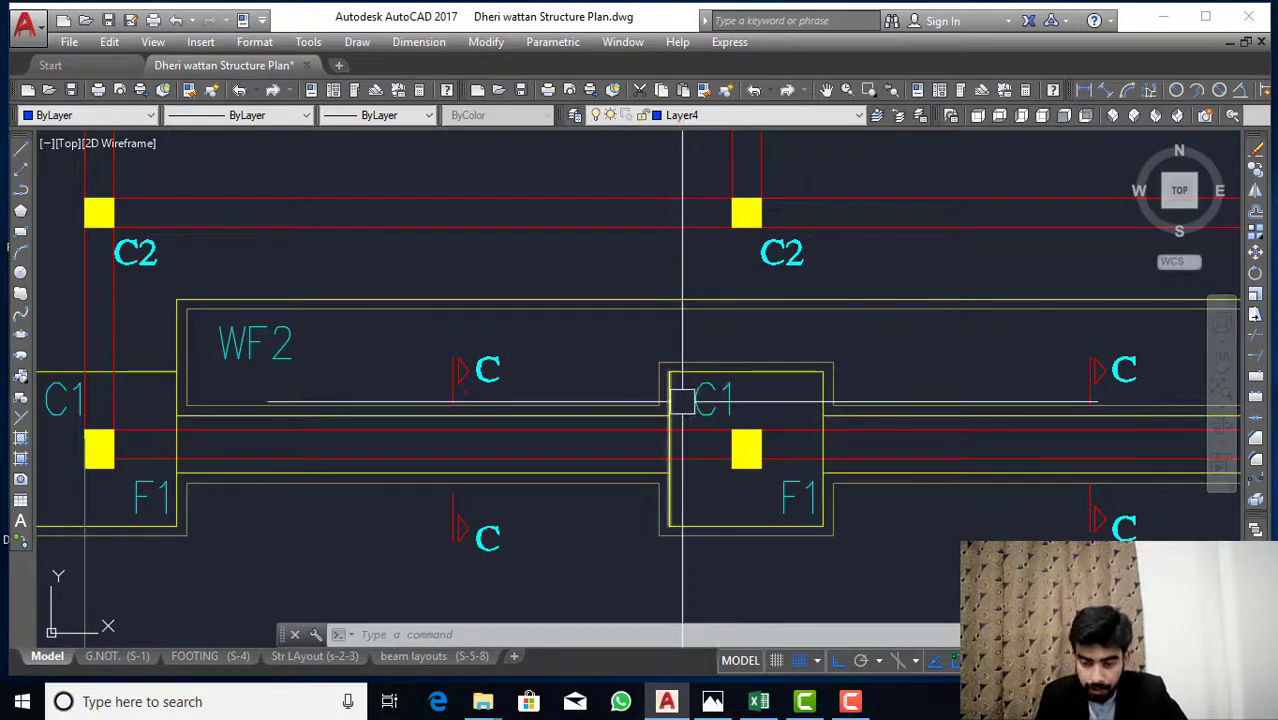
pyautogui.scroll(-5, 765, 445)
pyautogui.scroll(4, 522, 451)
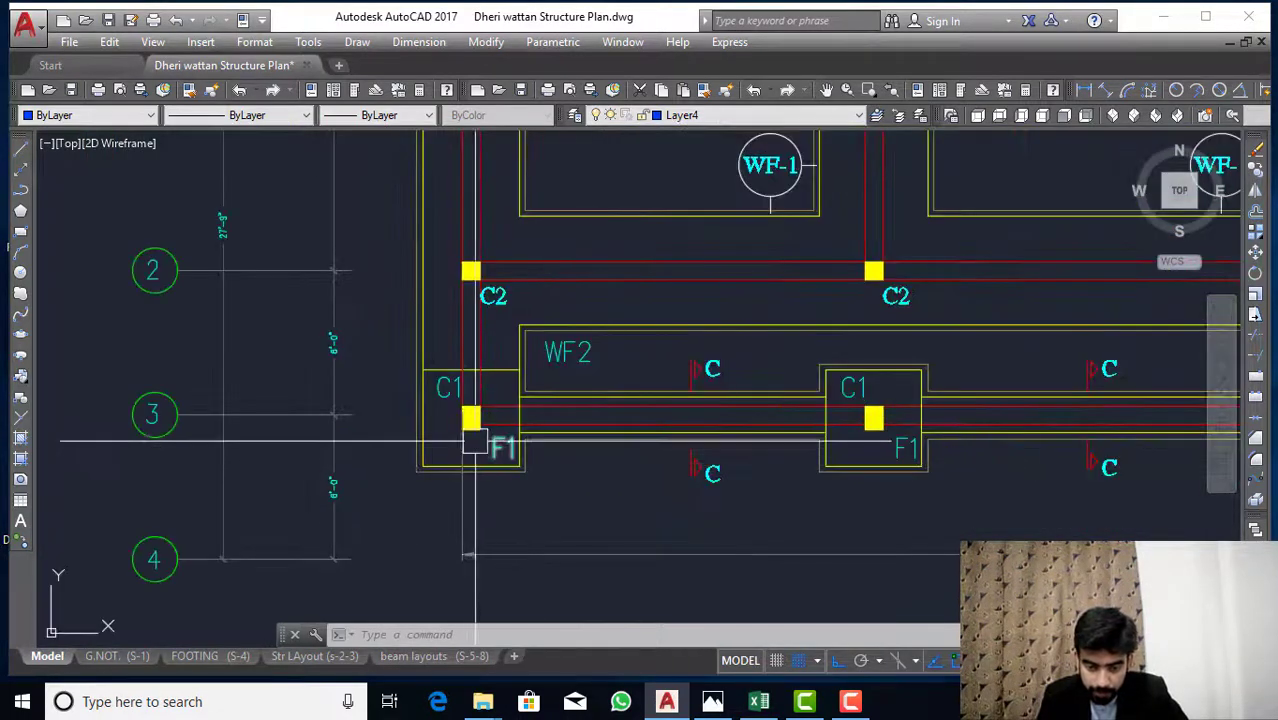
pyautogui.scroll(4, 690, 386)
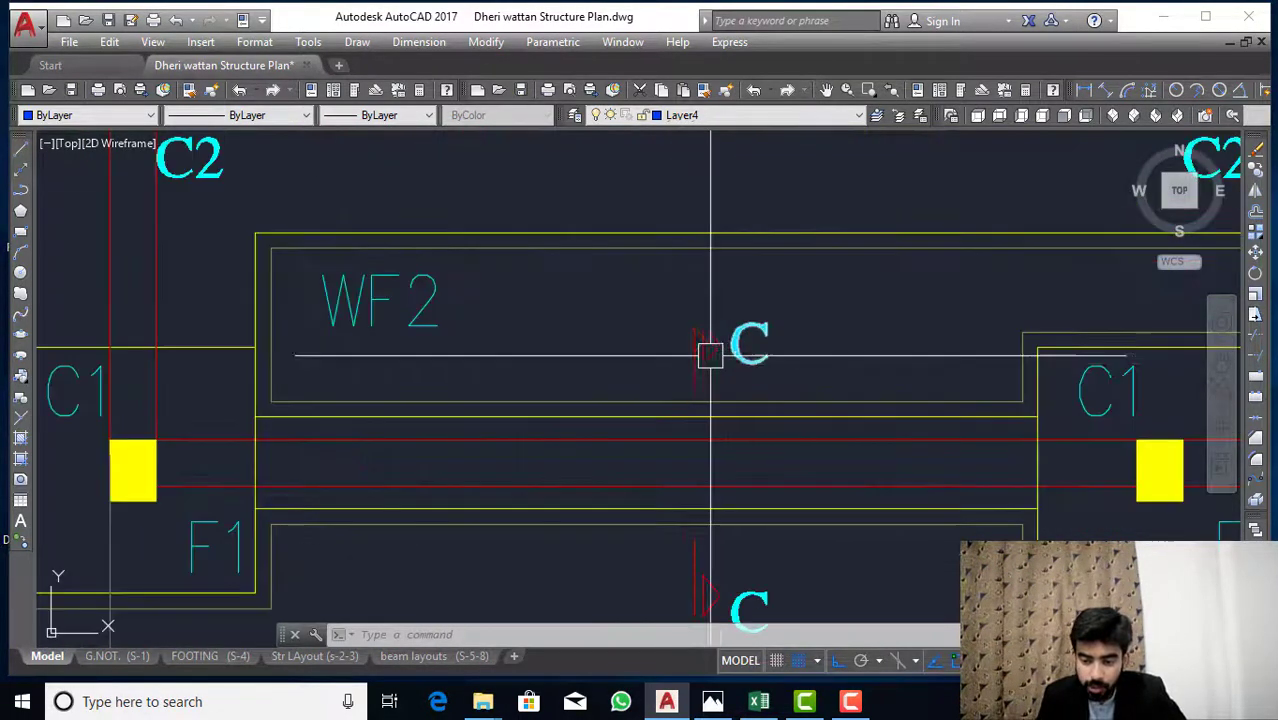
# Switch to Photos to view the building render Finel view.jpg, and return to the AutoCAD drawing.
pyautogui.scroll(-6, 710, 355)
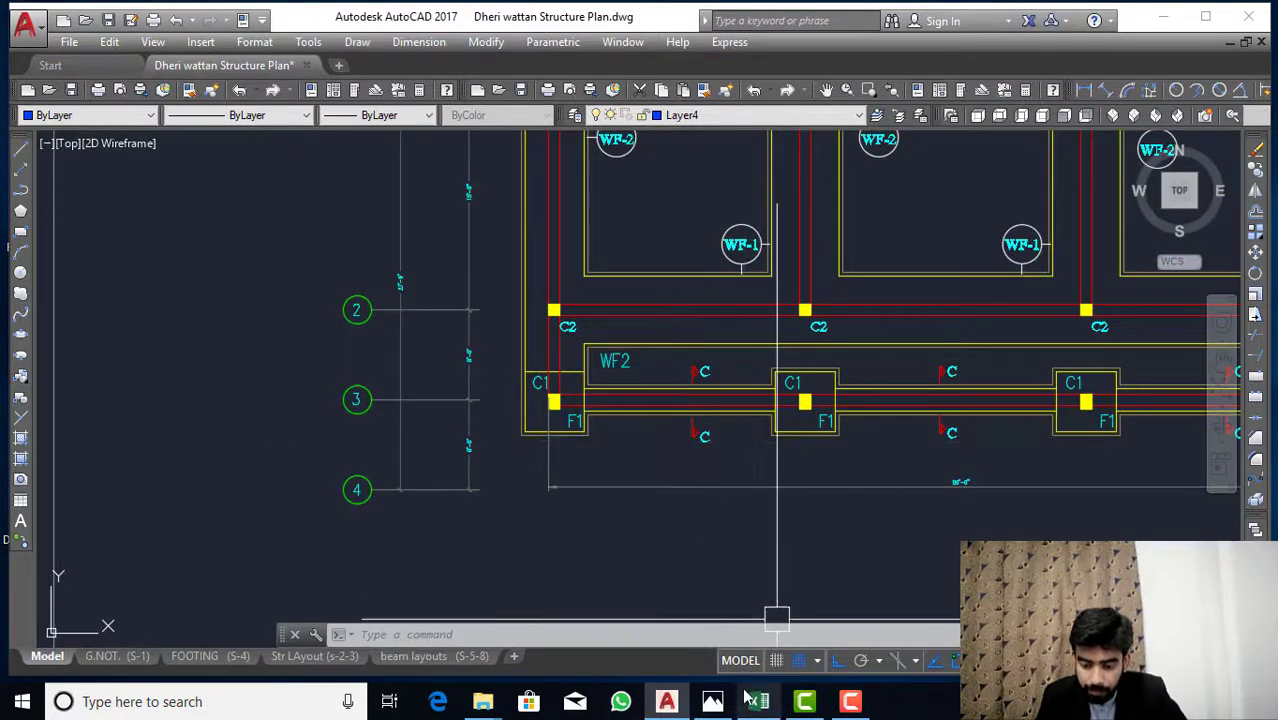
pyautogui.click(712, 702)
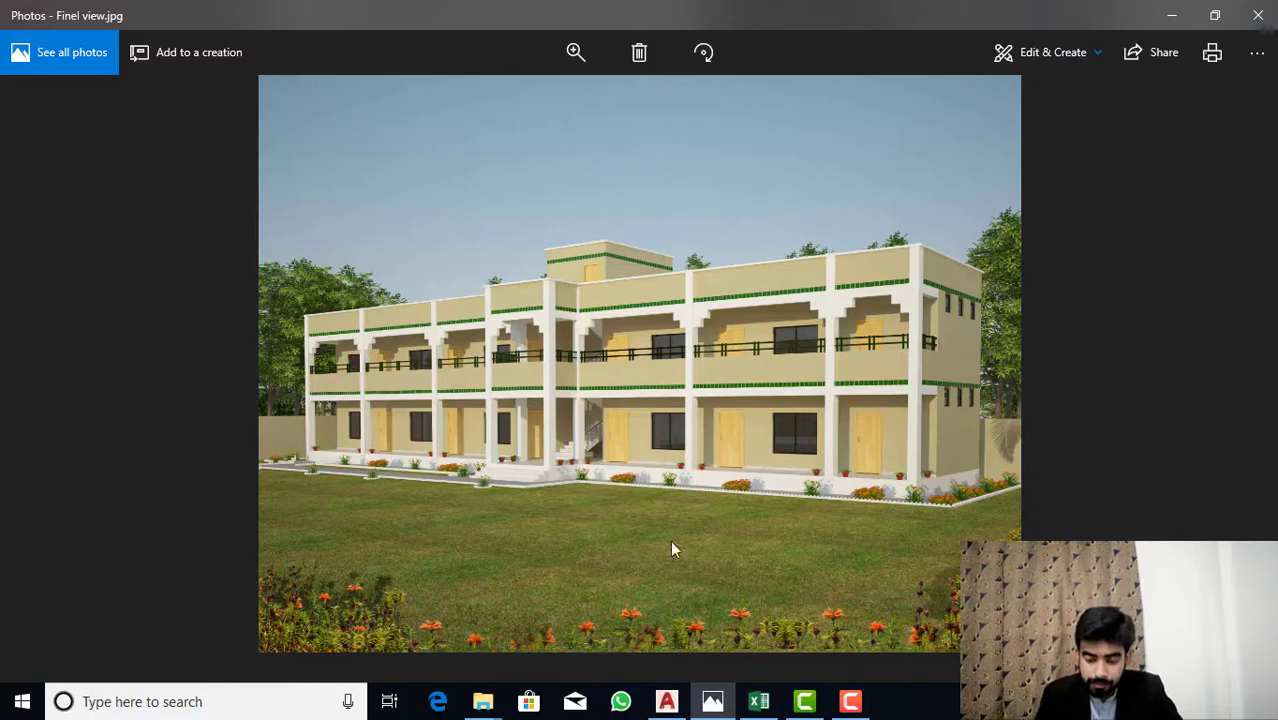
pyautogui.click(666, 701)
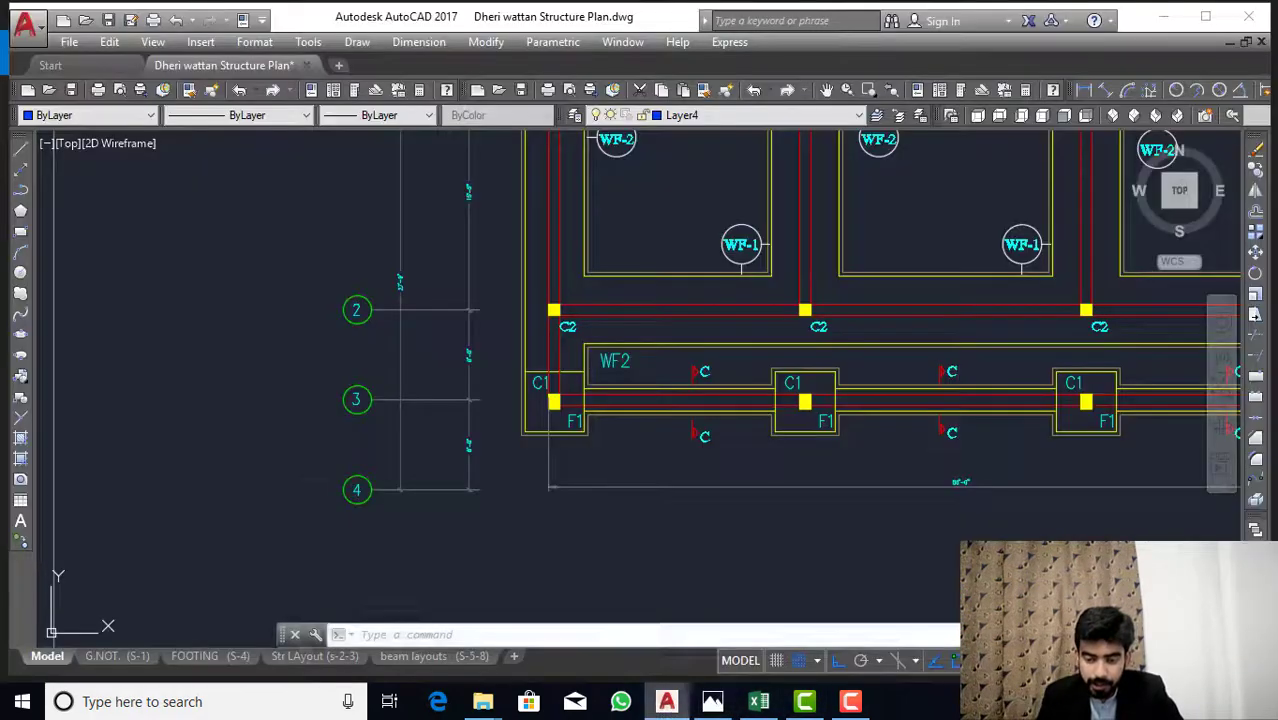
# Examine the Section C-C detail below the layout plan, reading its brick step and concrete base dimensions.
pyautogui.scroll(-5, 685, 465)
pyautogui.scroll(8, 785, 470)
pyautogui.scroll(-5, 513, 363)
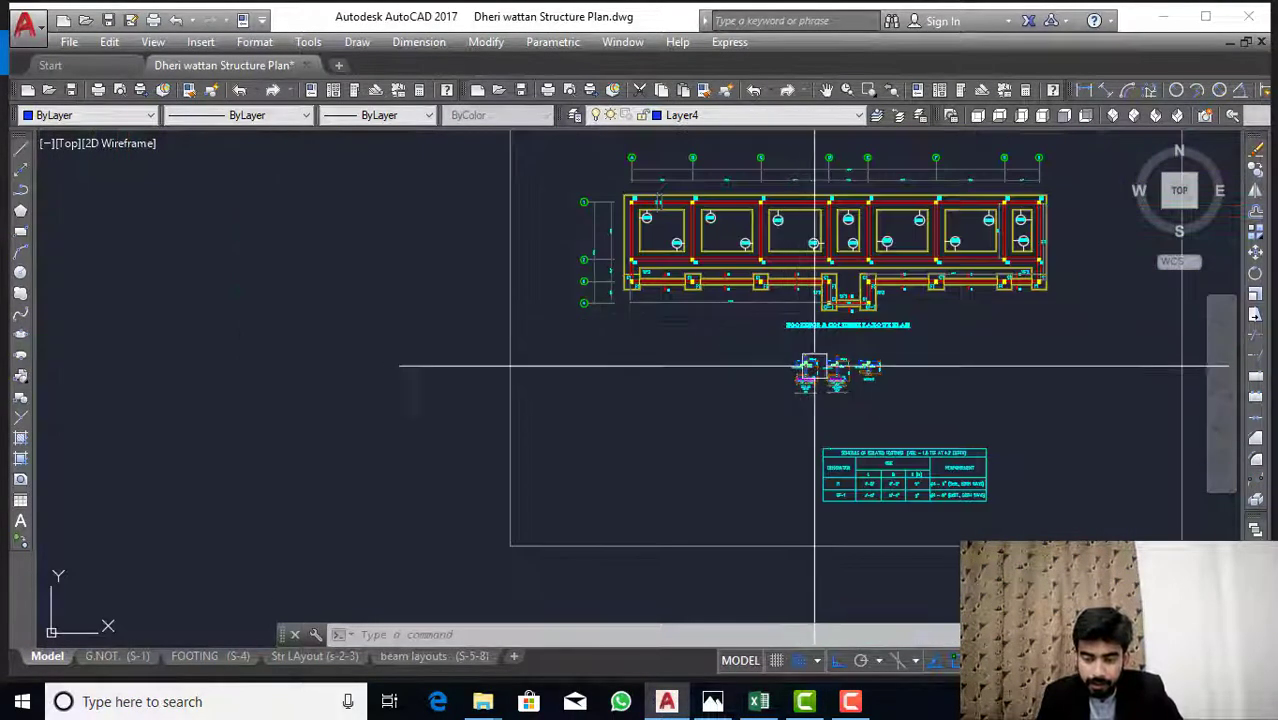
pyautogui.scroll(9, 870, 406)
pyautogui.scroll(4, 866, 495)
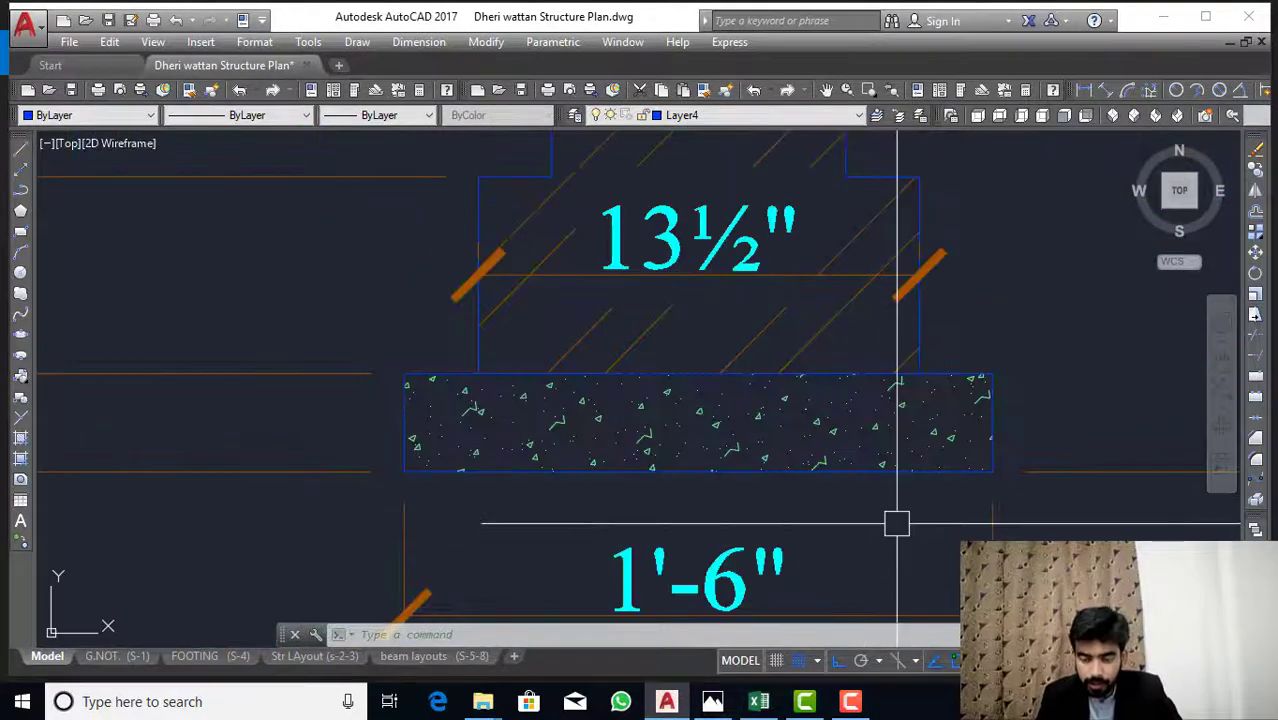
pyautogui.scroll(-5, 896, 522)
pyautogui.scroll(-3, 807, 485)
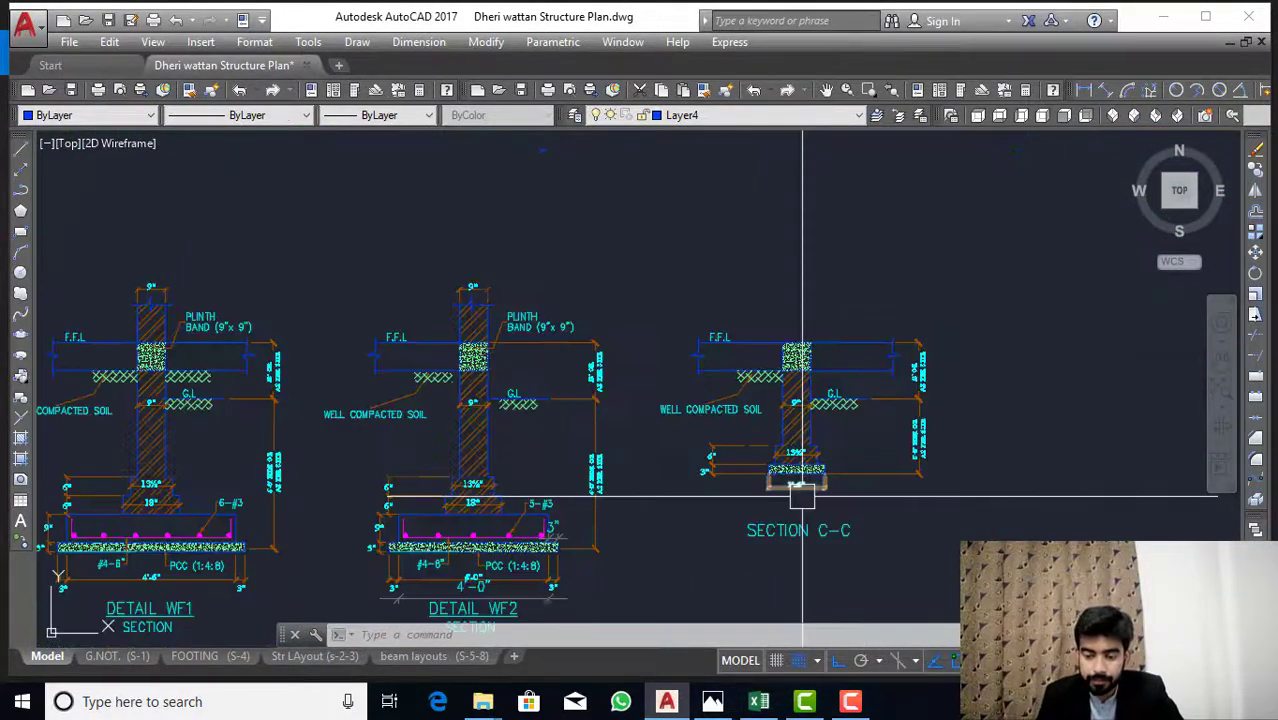
pyautogui.scroll(2, 776, 485)
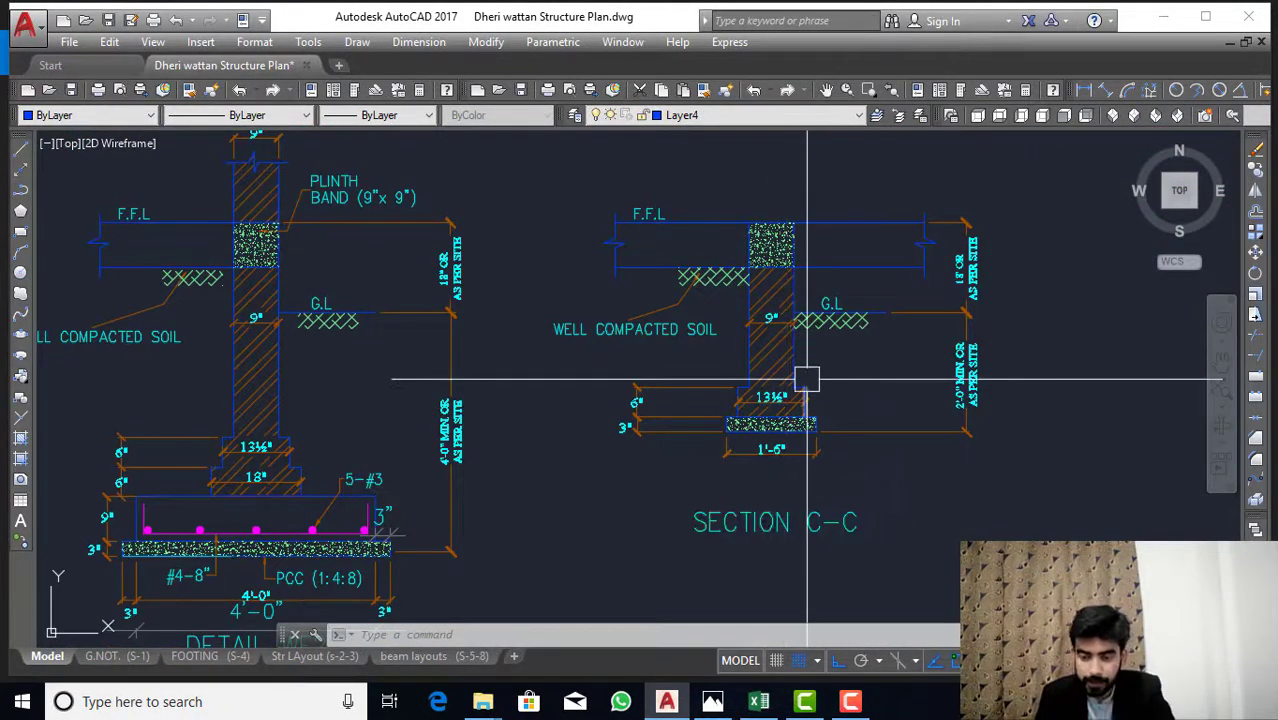
pyautogui.scroll(4, 735, 450)
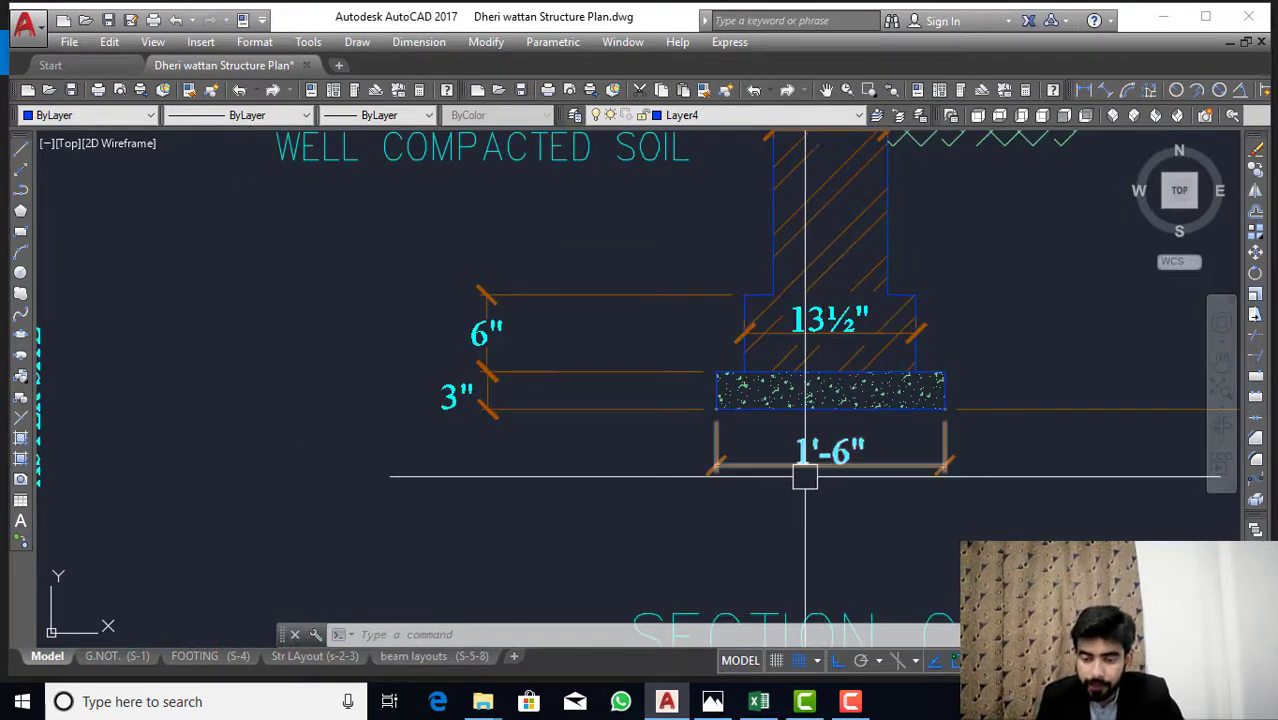
pyautogui.scroll(-5, 695, 430)
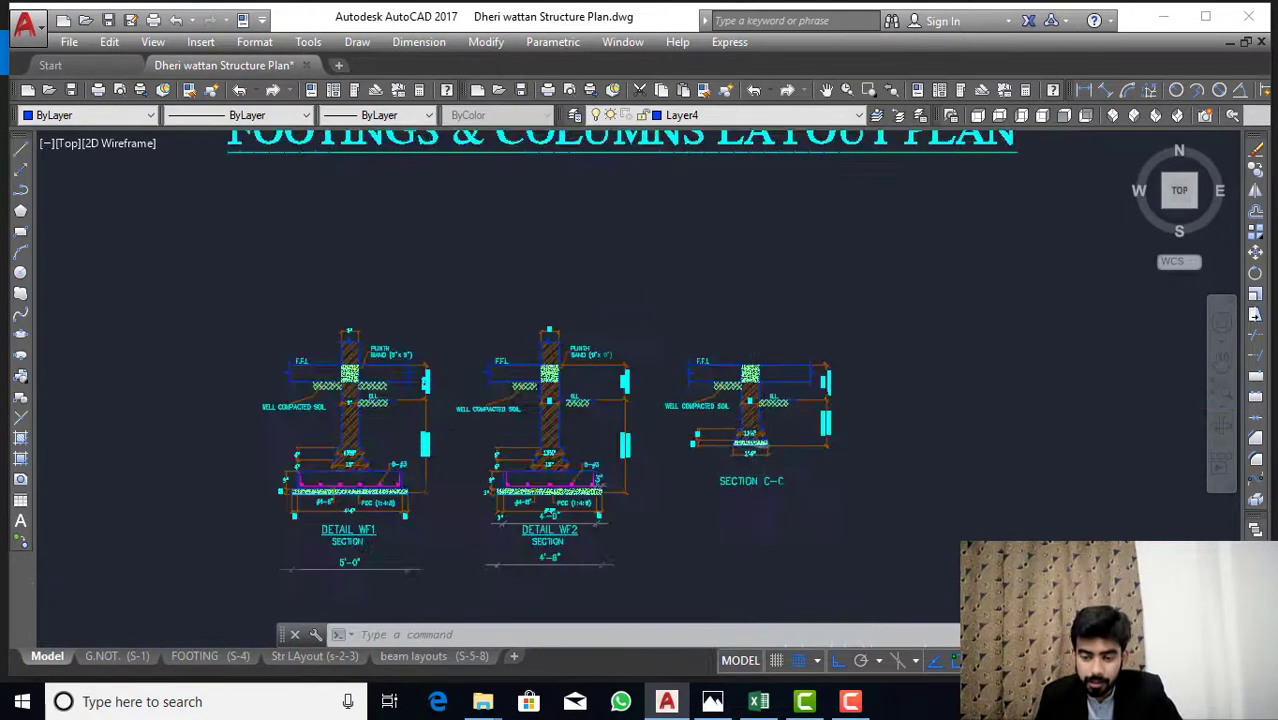
# Compare the WF3 footings and section C walls at the plan's projecting front bay with the building render in Photos.
pyautogui.scroll(5, 847, 206)
pyautogui.scroll(-2, 831, 218)
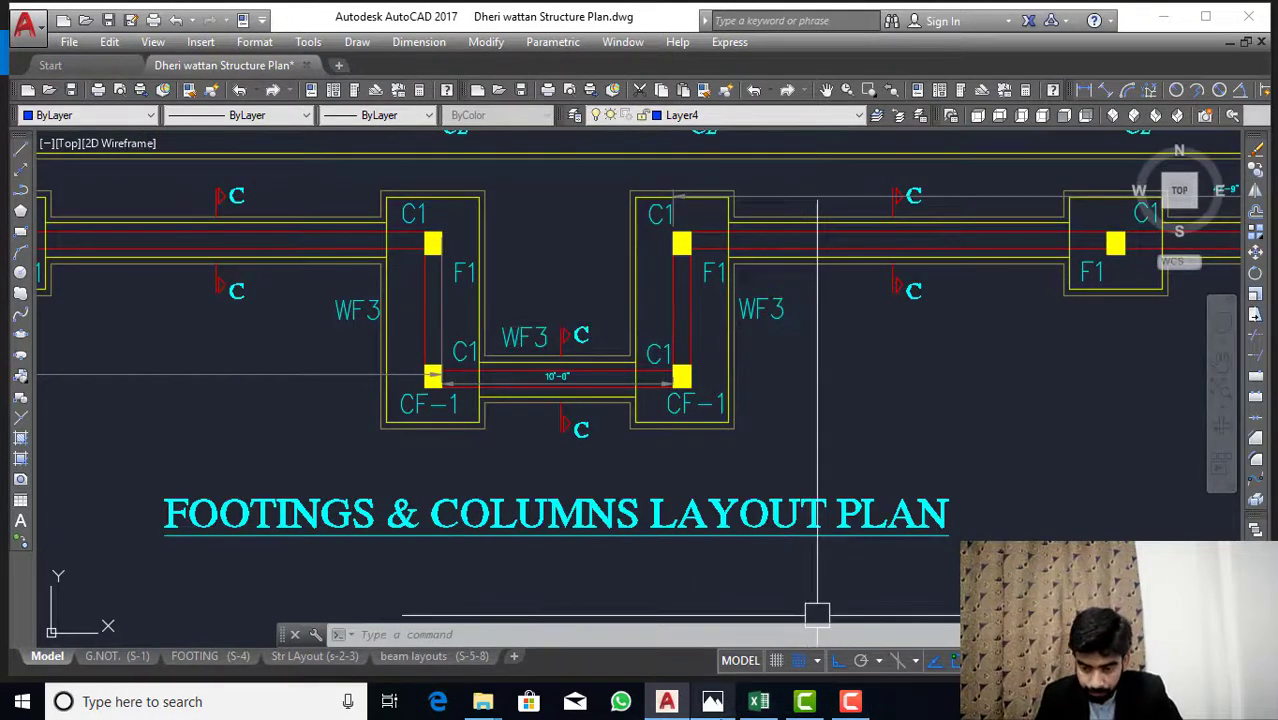
pyautogui.hotkey('alt', 'Tab')
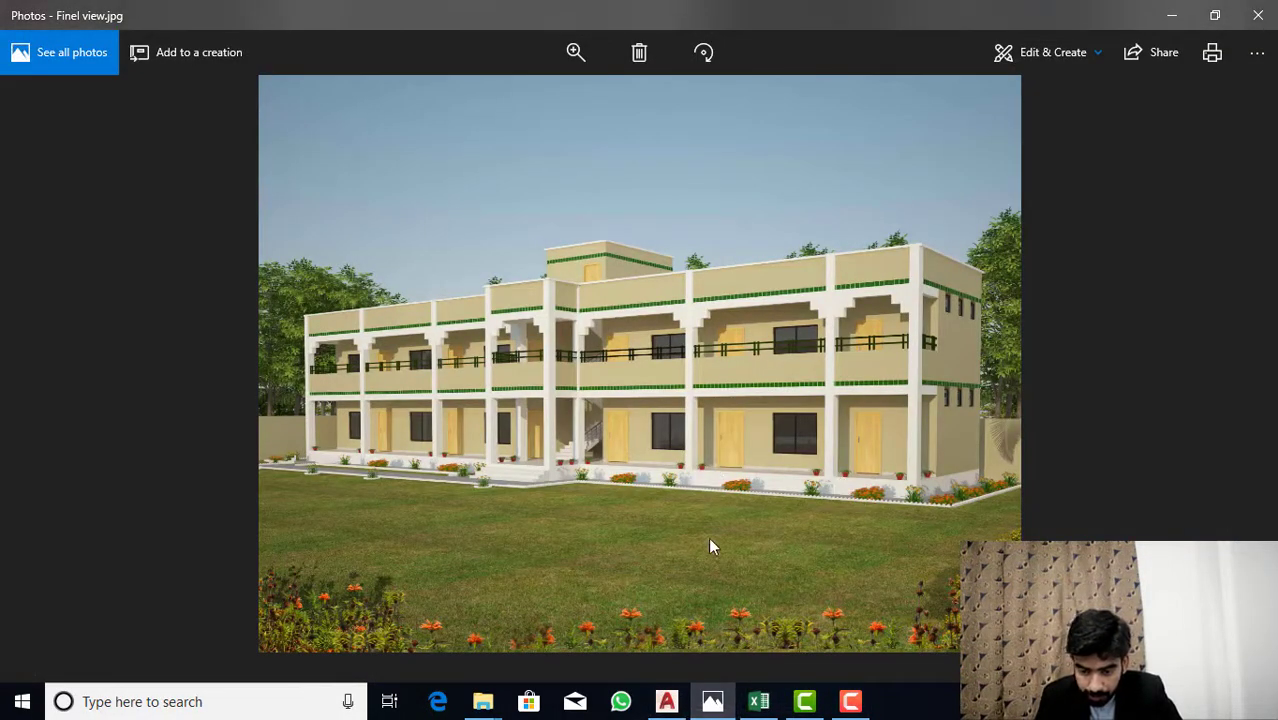
pyautogui.click(667, 702)
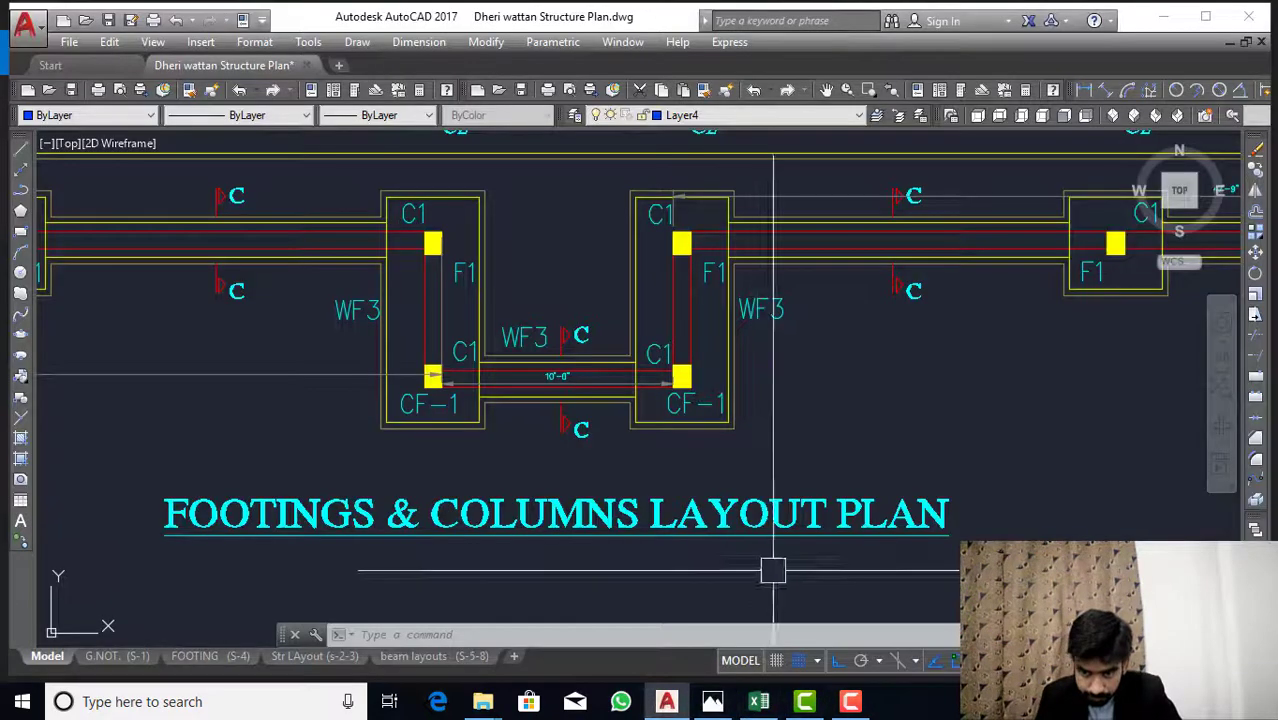
pyautogui.scroll(4, 856, 223)
pyautogui.scroll(-4, 842, 262)
pyautogui.scroll(-3, 812, 262)
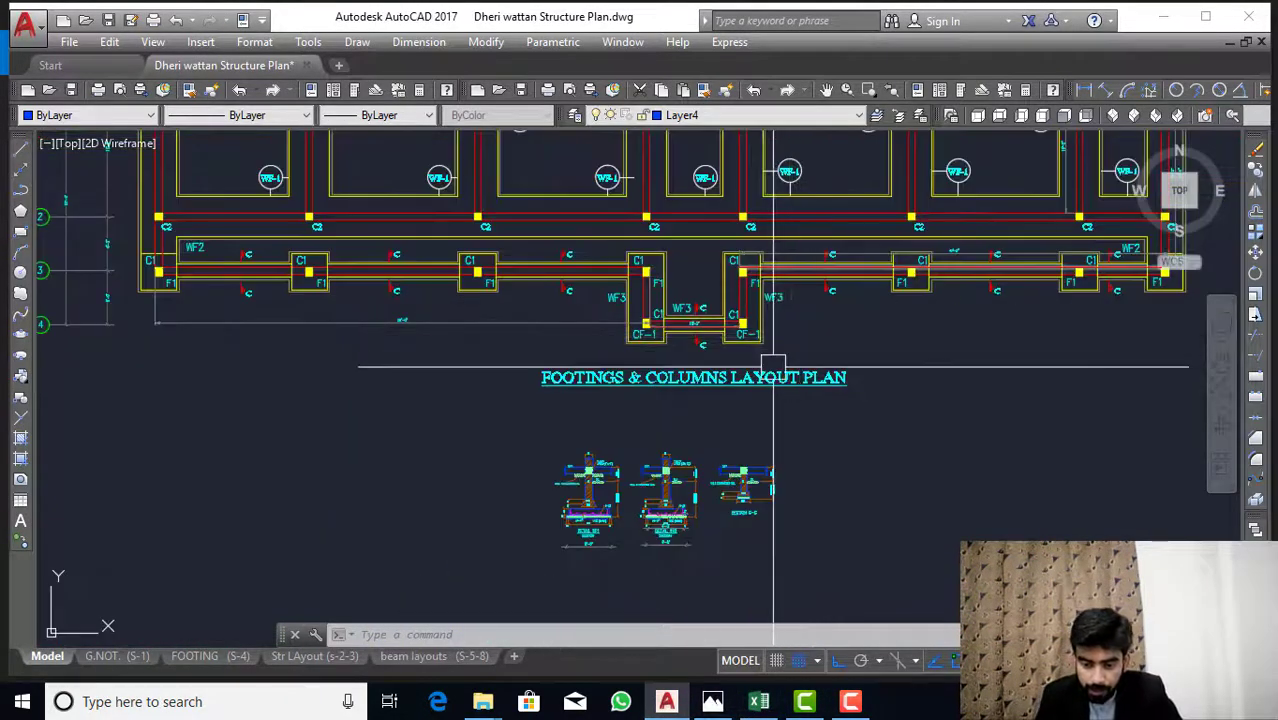
# Examine the brick step and concrete base at the foot of the Section C-C wall, including their height and width dimensions.
pyautogui.scroll(6, 740, 506)
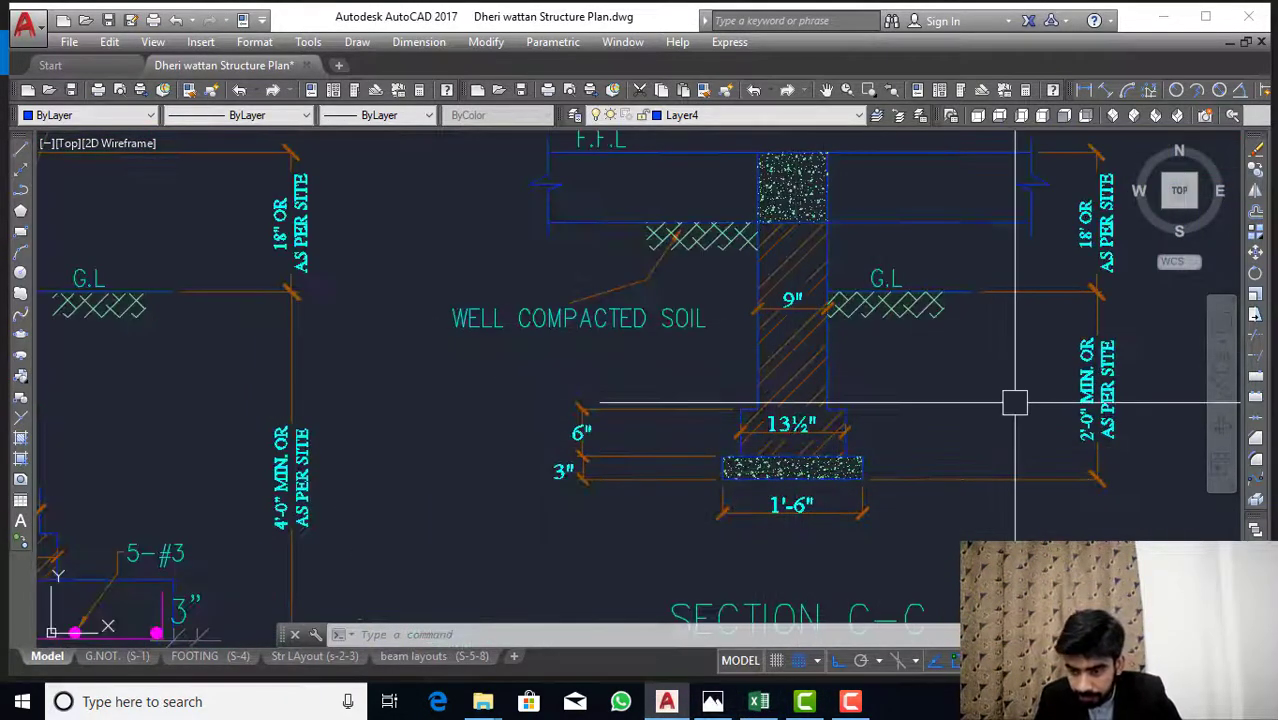
pyautogui.scroll(4, 1084, 428)
pyautogui.scroll(-4, 990, 414)
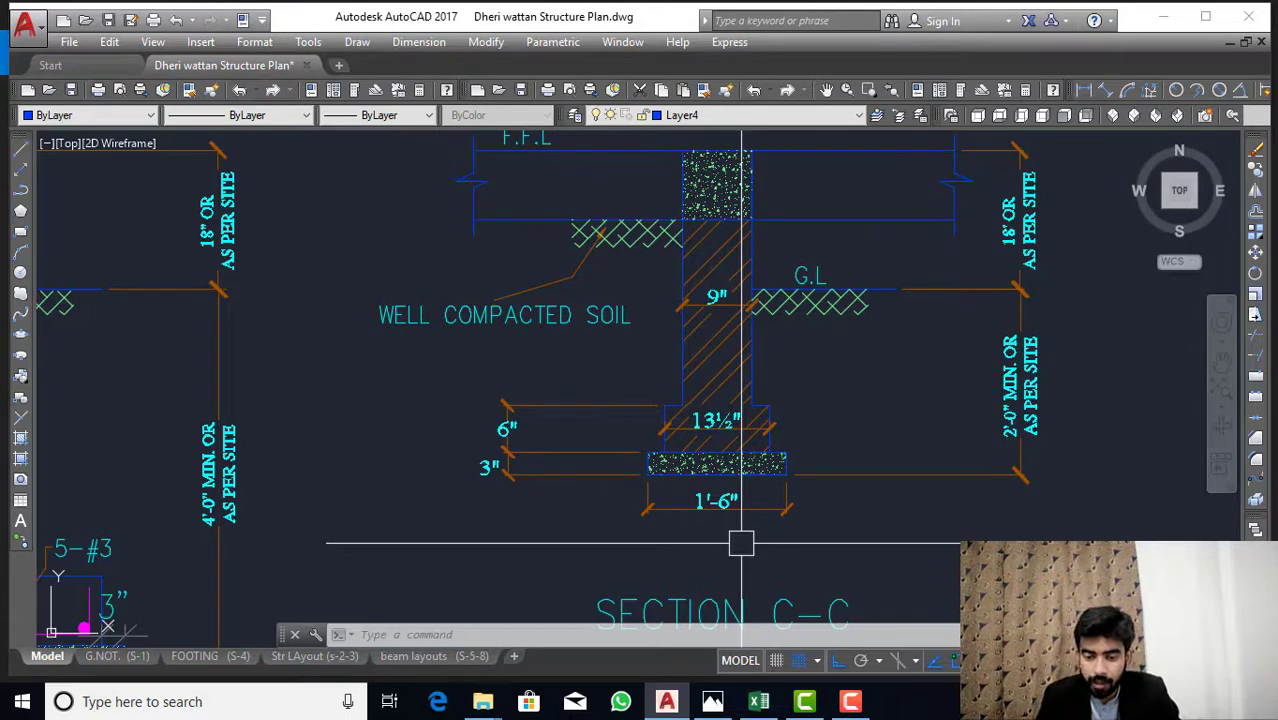
pyautogui.scroll(4, 622, 462)
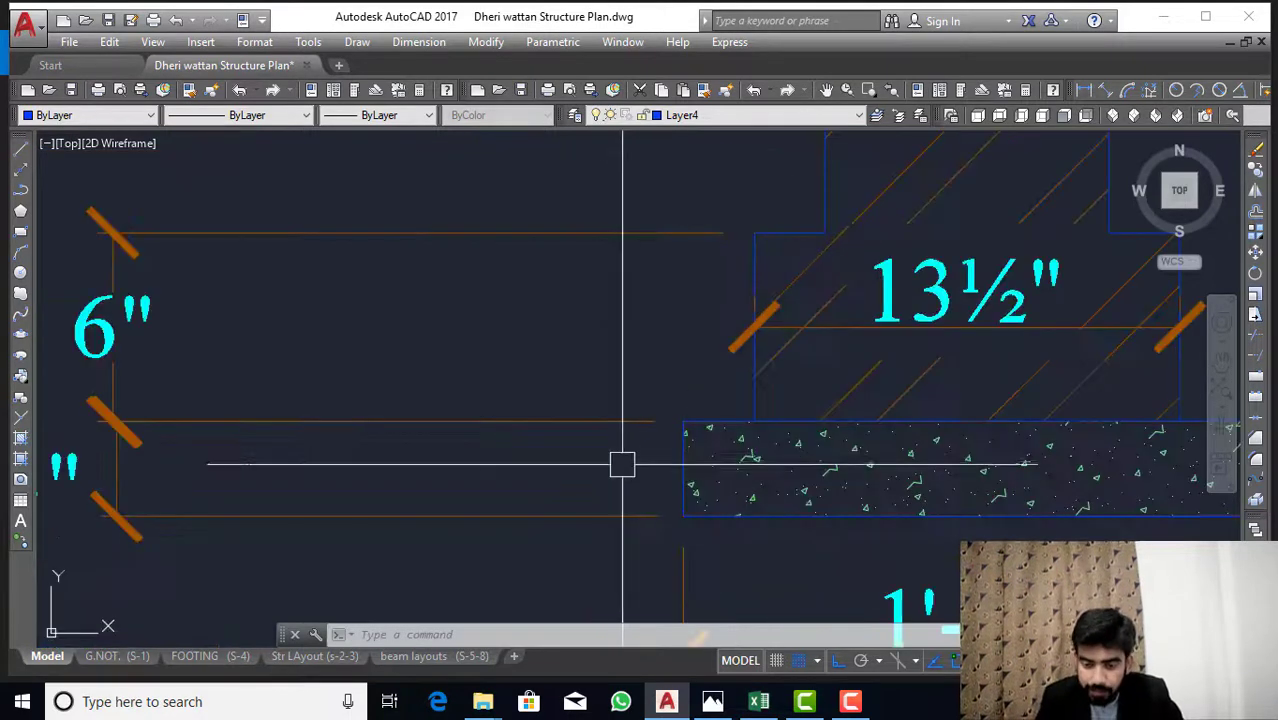
pyautogui.scroll(-3, 731, 517)
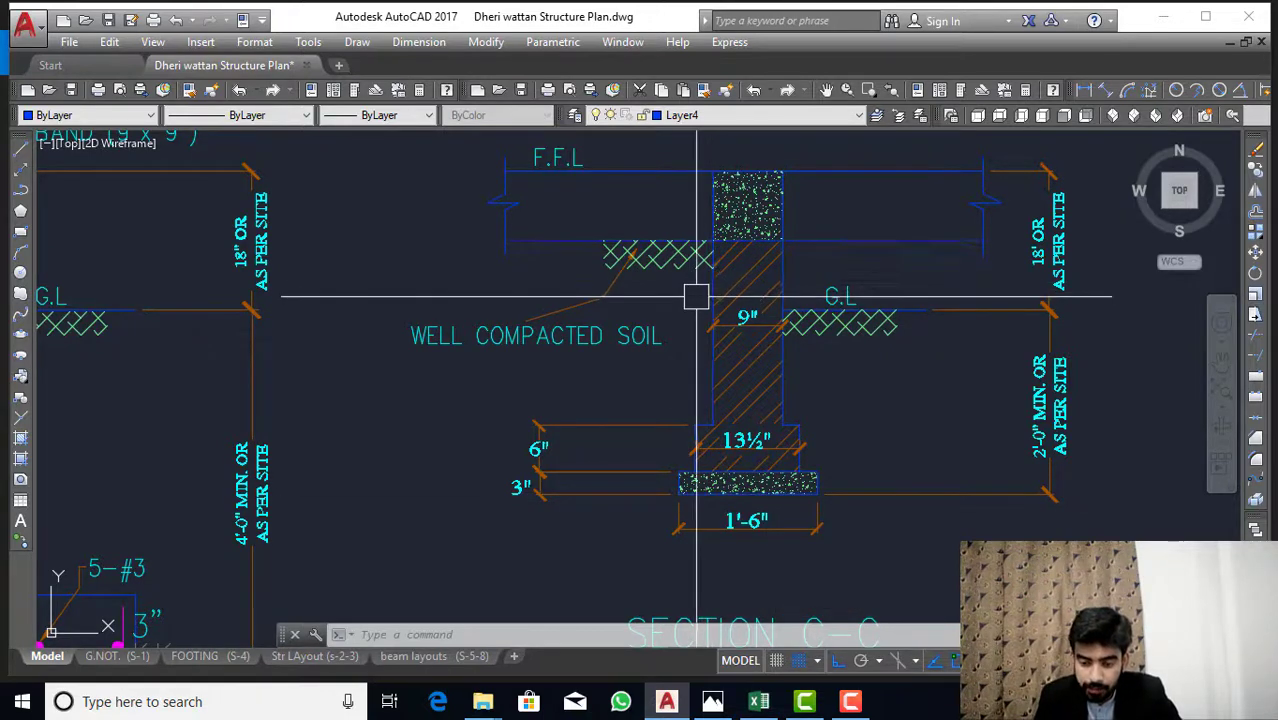
pyautogui.scroll(5, 752, 437)
pyautogui.scroll(-5, 752, 437)
pyautogui.scroll(5, 796, 434)
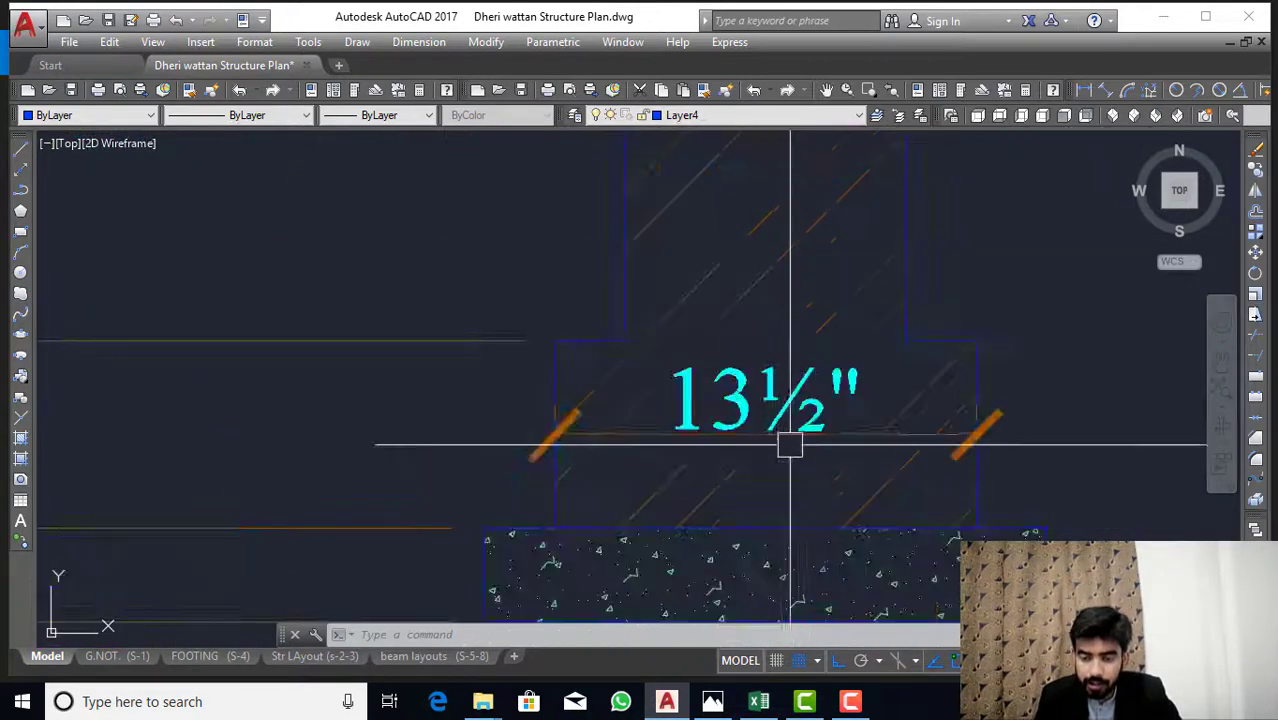
pyautogui.scroll(-2, 850, 464)
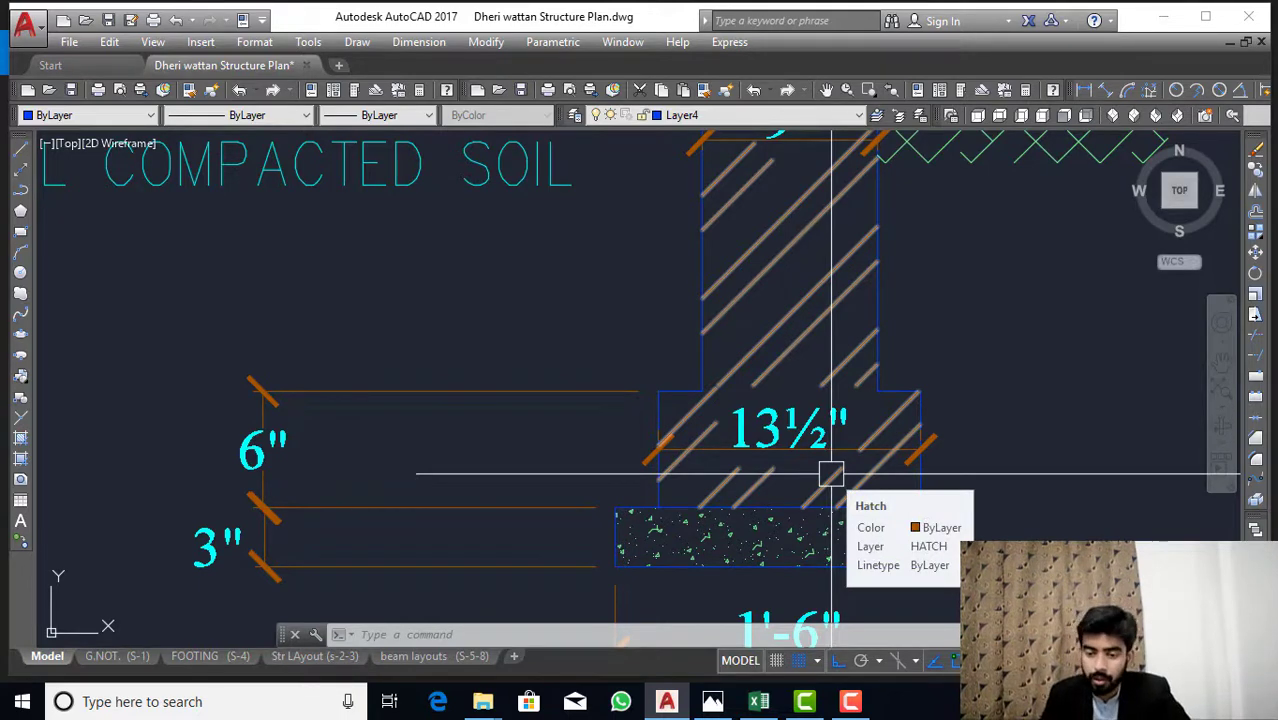
# Examine the Section C-C wall from its brick step up through ground level to the concrete band at F.F.L.
pyautogui.scroll(-2, 828, 456)
pyautogui.scroll(2, 790, 400)
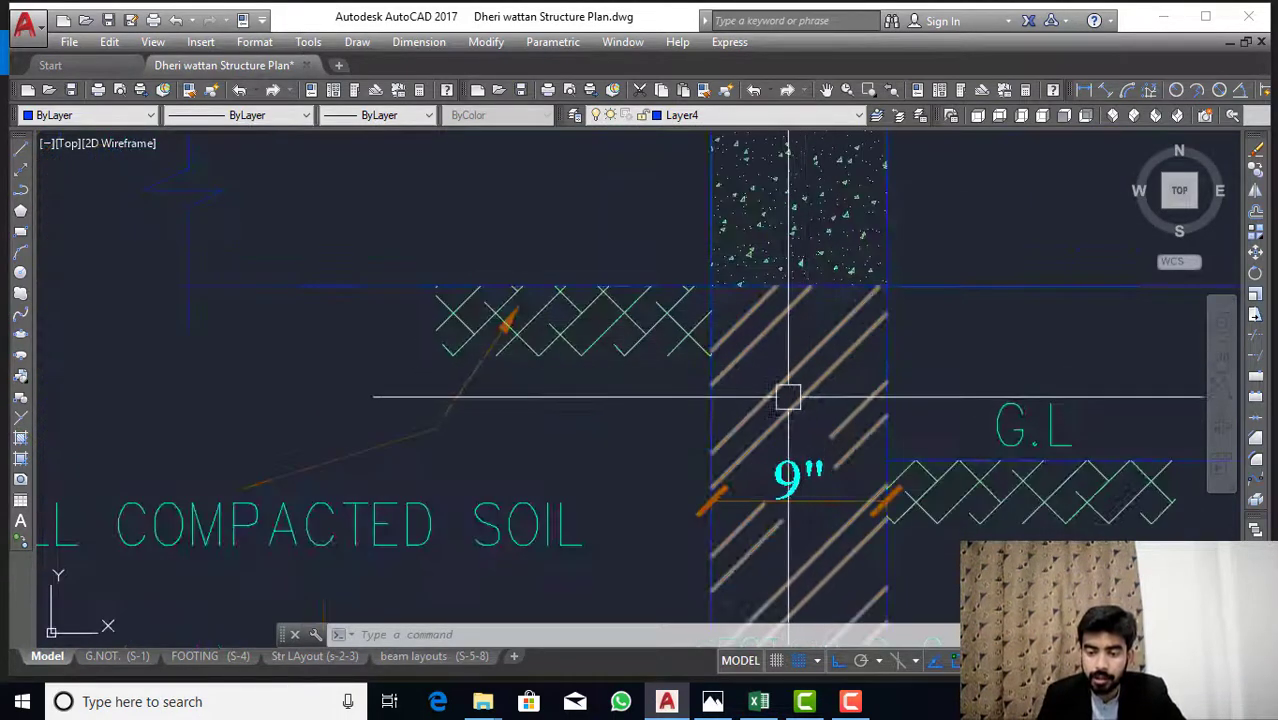
pyautogui.scroll(-2, 788, 397)
pyautogui.scroll(2, 785, 371)
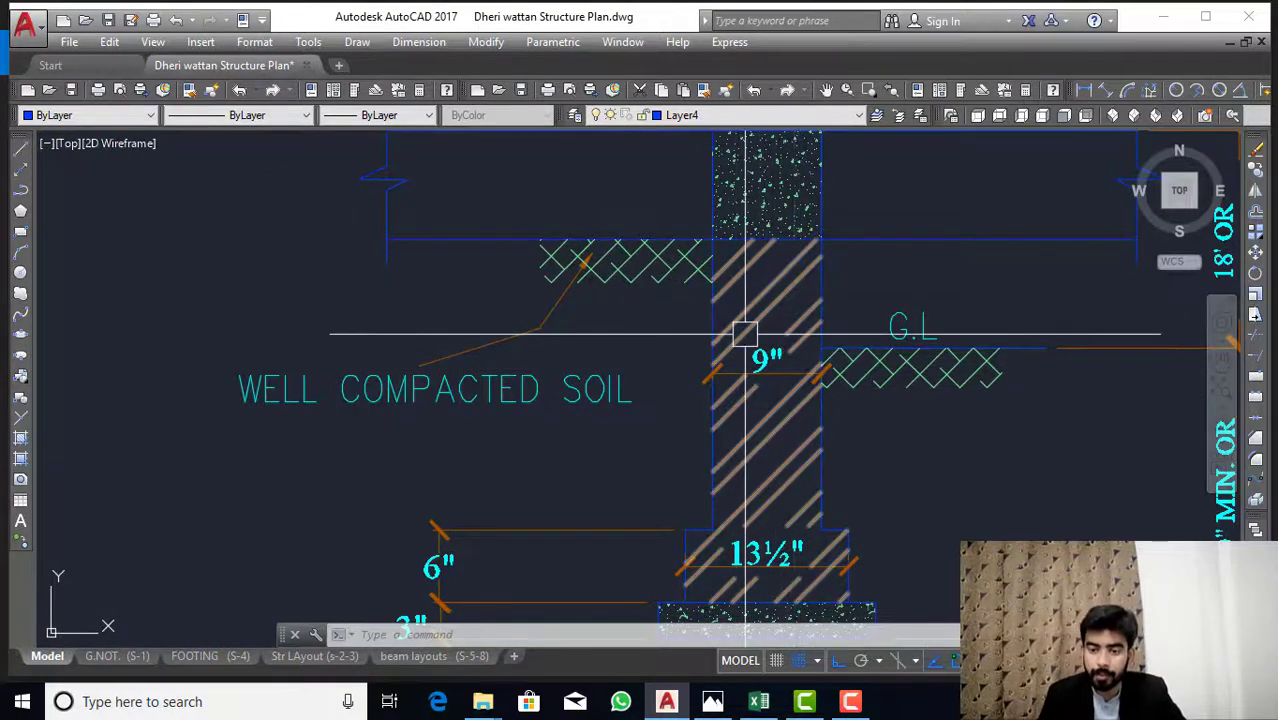
pyautogui.scroll(-2, 756, 315)
pyautogui.scroll(3, 770, 285)
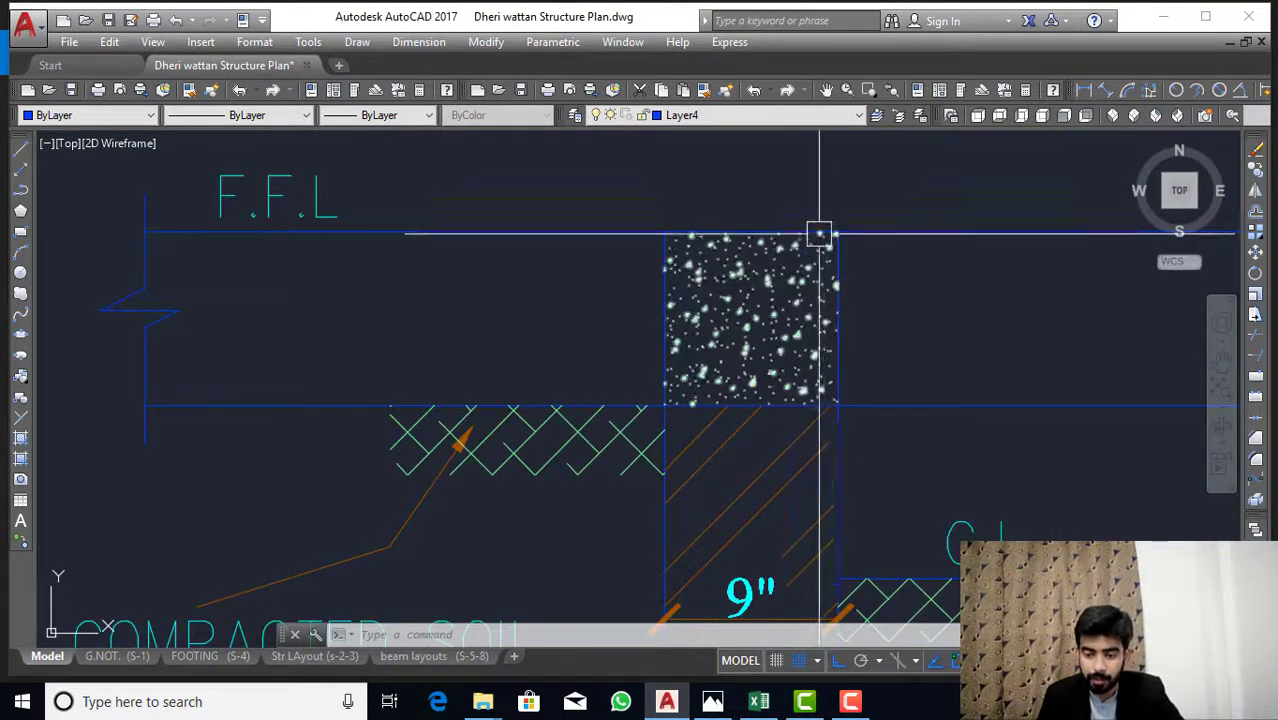
pyautogui.scroll(-2, 682, 214)
pyautogui.scroll(4, 728, 365)
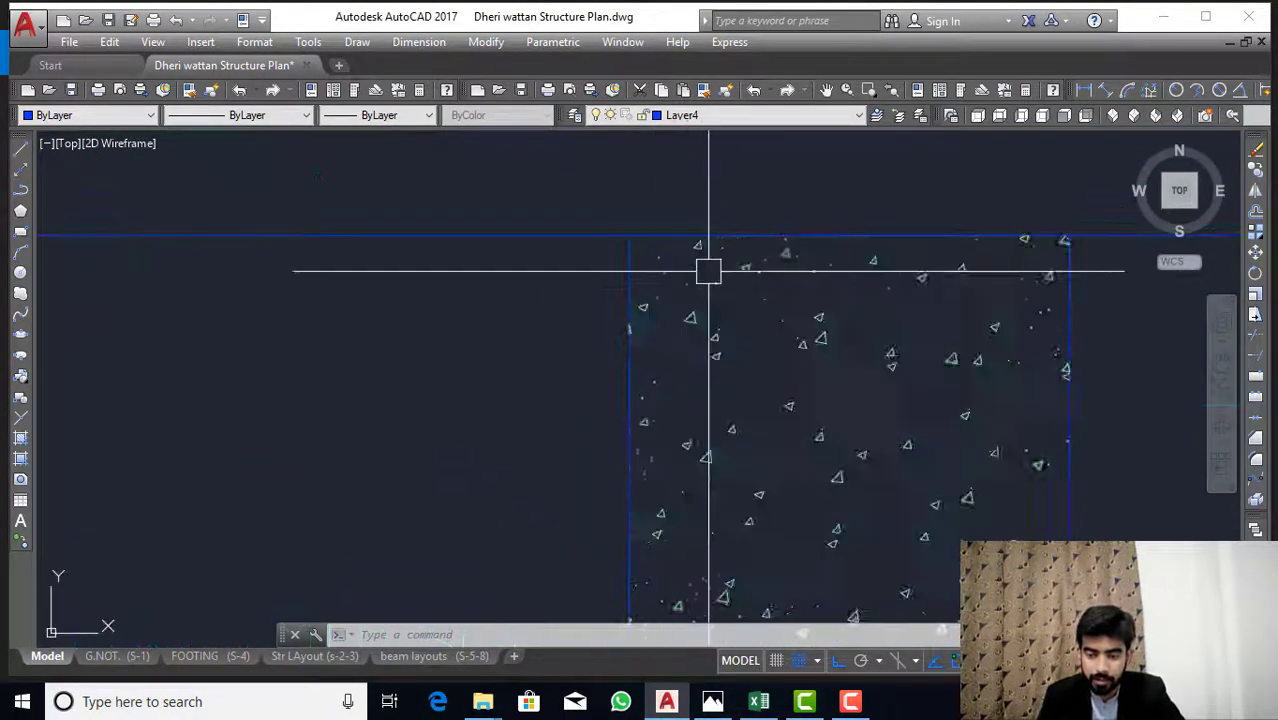
pyautogui.scroll(-3, 773, 244)
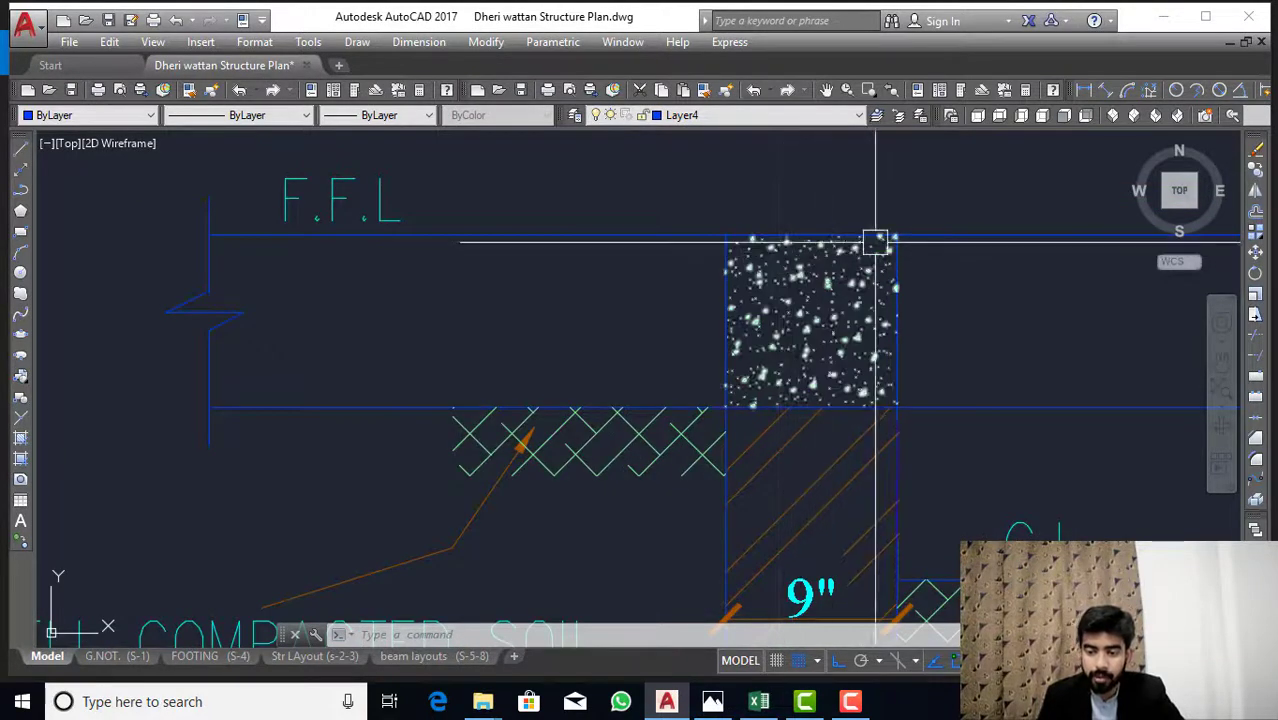
# Compare the plinth band and the brickwork above F.F.L in Detail WF2 with the top of the Section C-C wall.
pyautogui.scroll(-6, 895, 402)
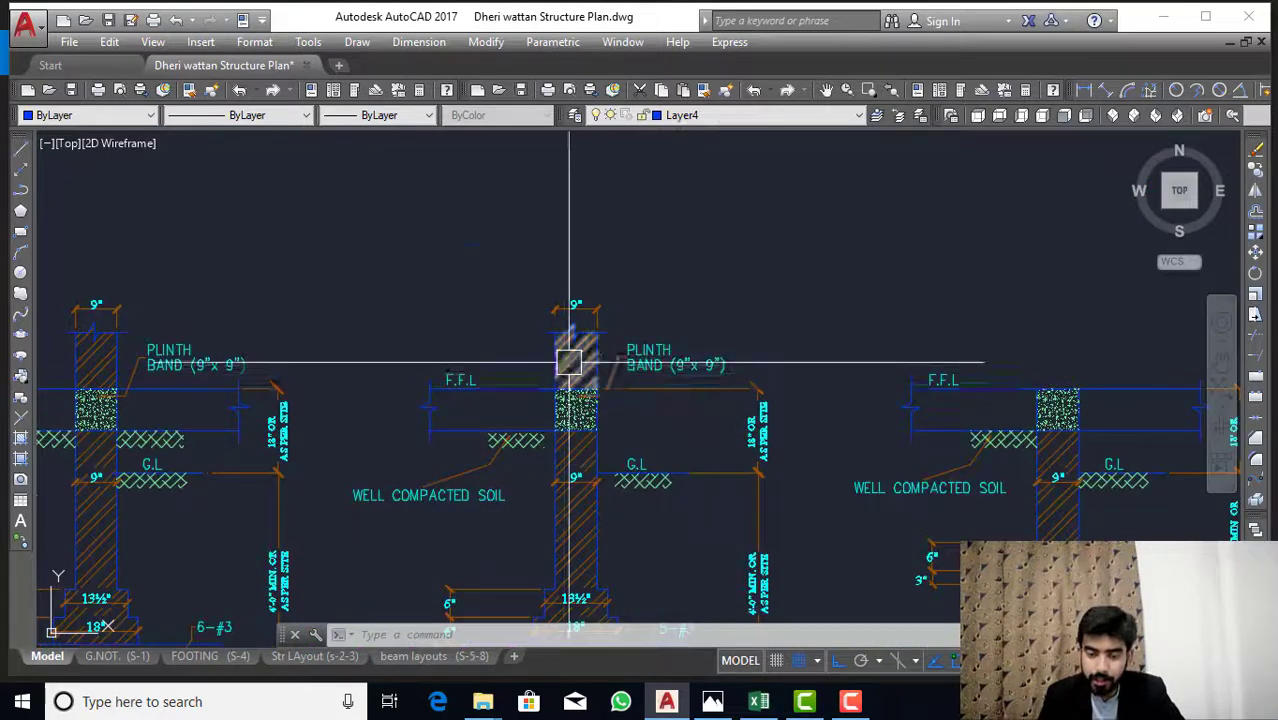
pyautogui.scroll(5, 573, 364)
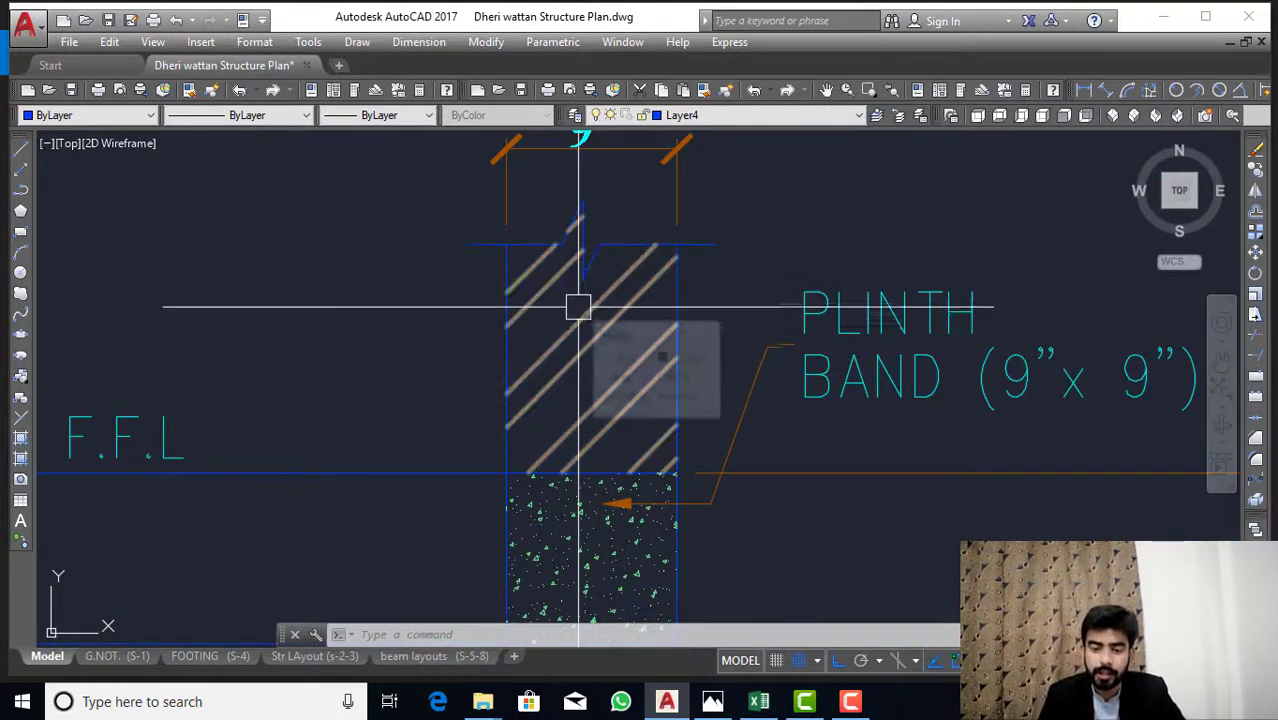
pyautogui.scroll(-5, 693, 265)
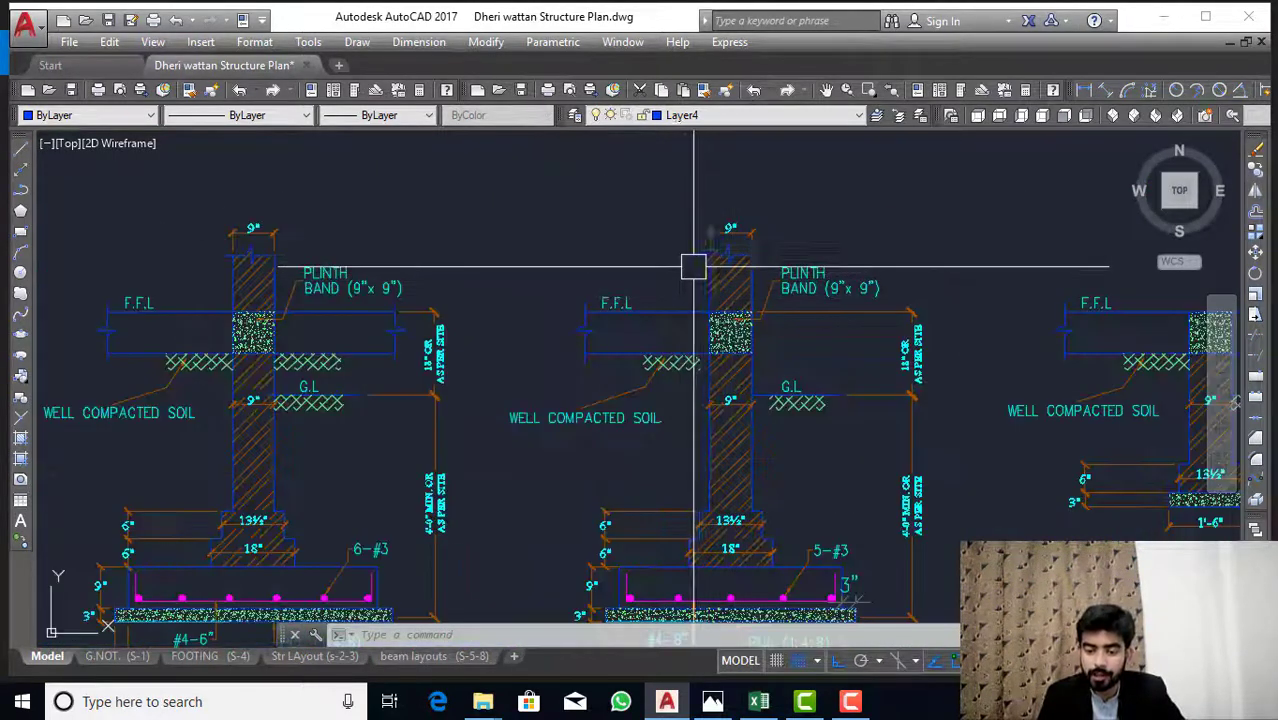
pyautogui.scroll(-5, 753, 282)
pyautogui.scroll(8, 871, 298)
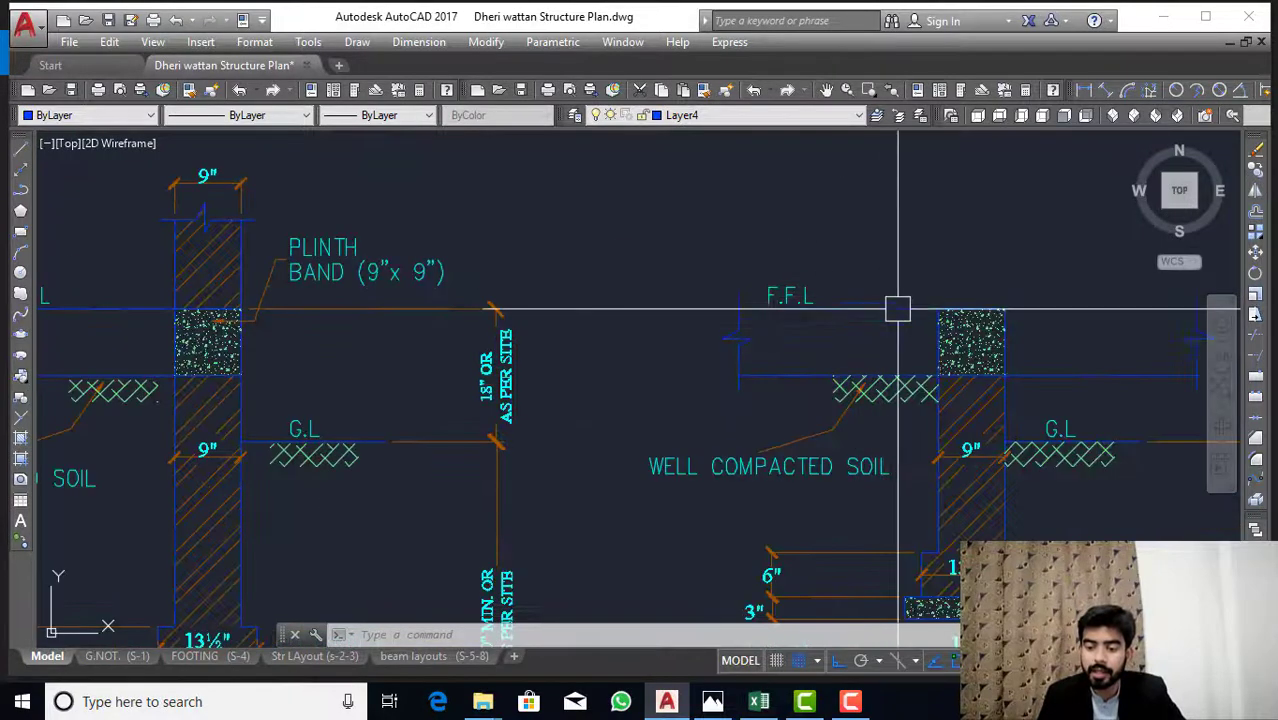
pyautogui.scroll(6, 988, 325)
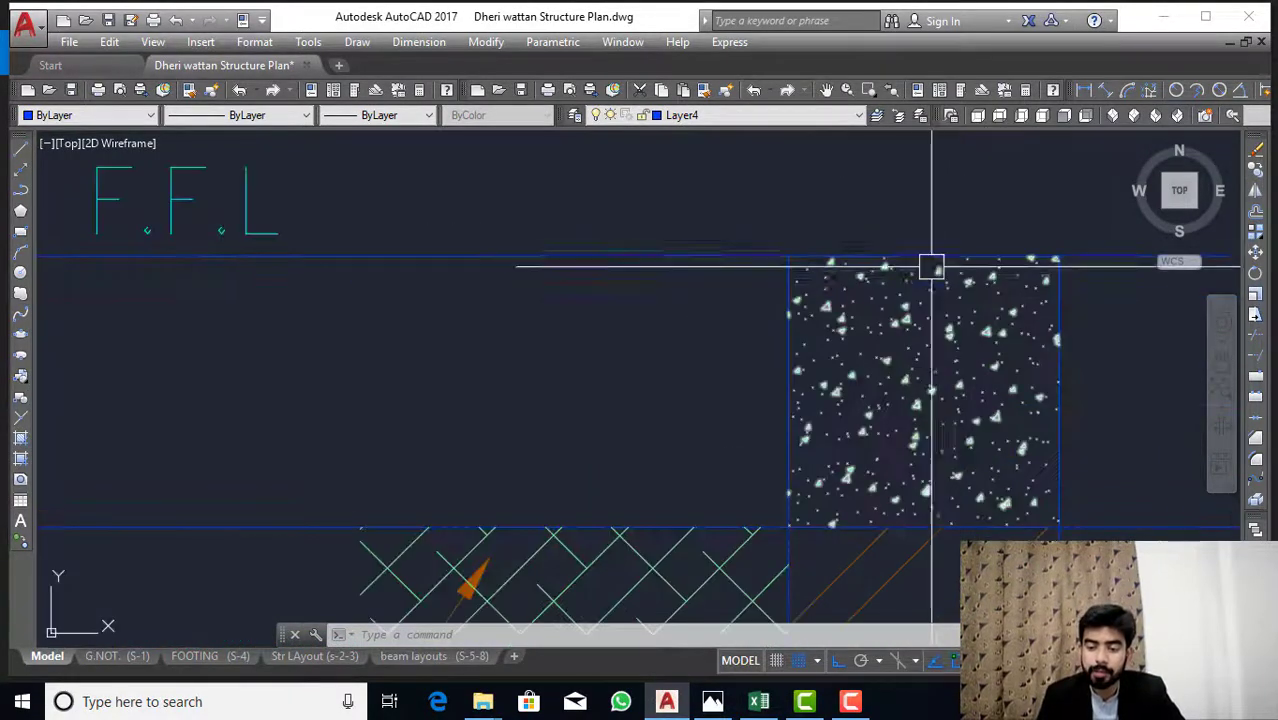
pyautogui.scroll(-2, 745, 255)
pyautogui.scroll(-3, 770, 337)
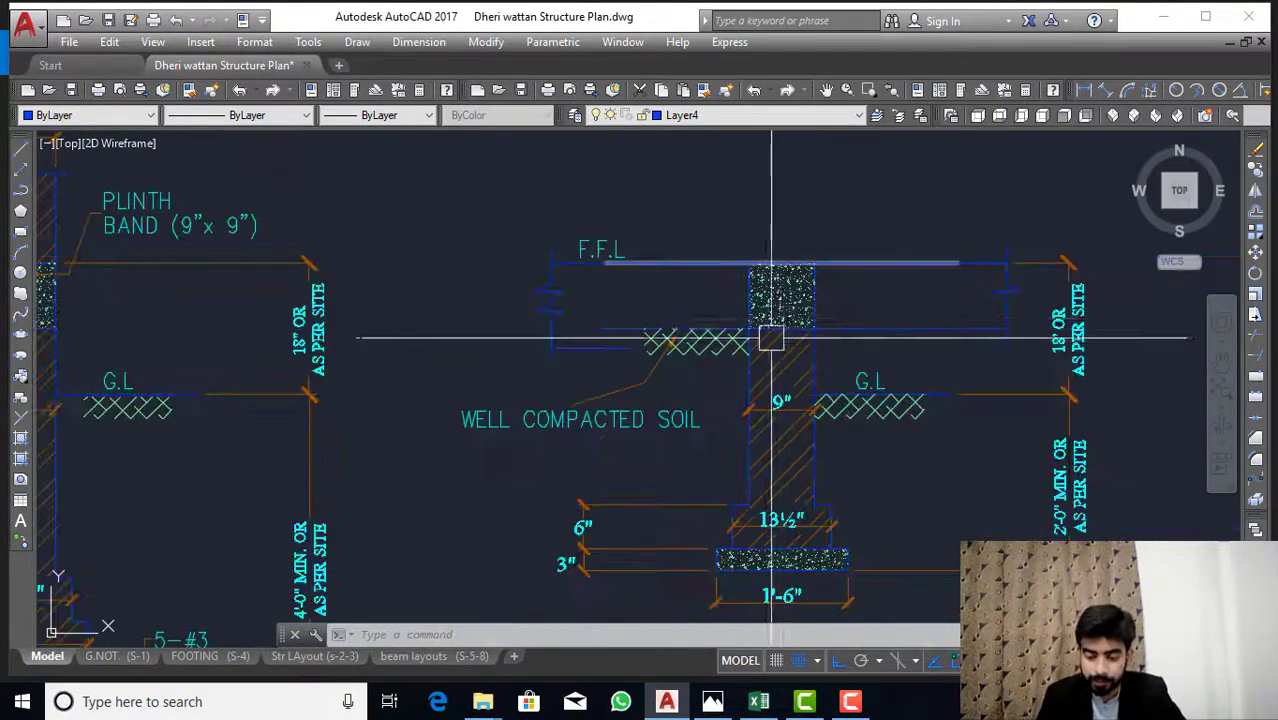
# Check the building render Finel view.jpg in Photos, then return to the AutoCAD drawing and review Section C-C beside Details WF1 and WF2.
pyautogui.hotkey('alt', 'Tab')
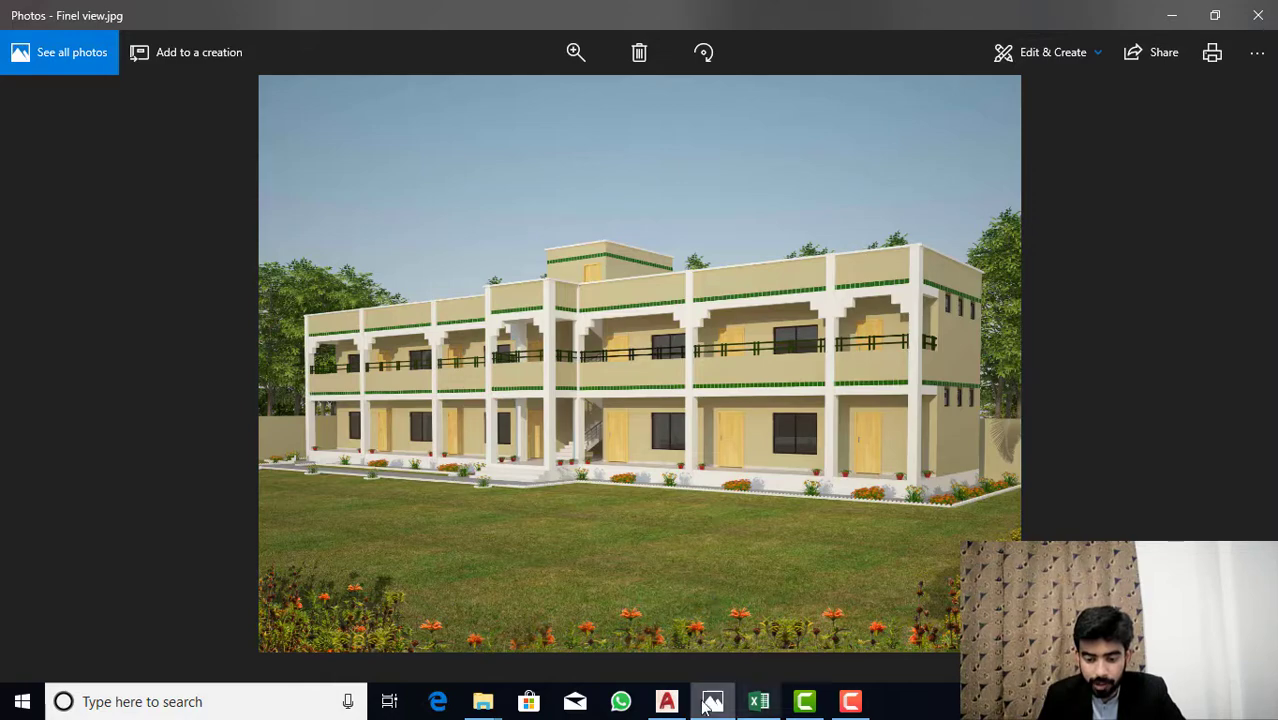
pyautogui.click(666, 701)
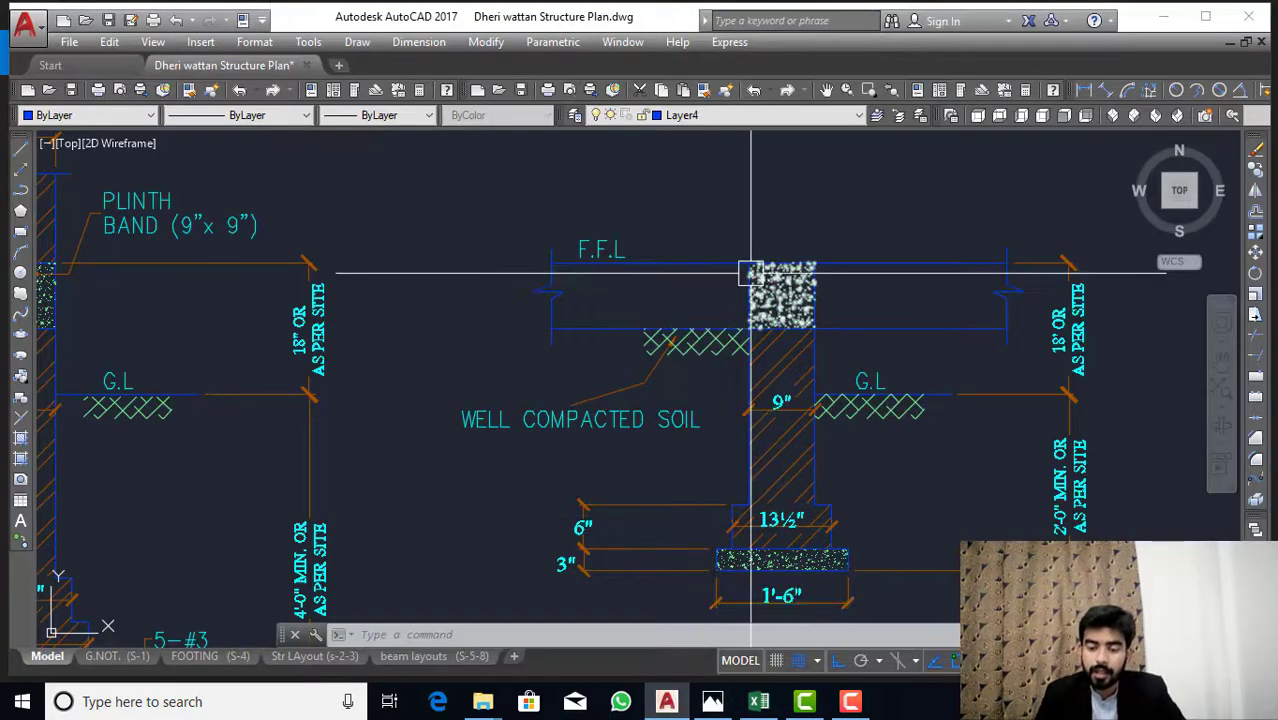
pyautogui.scroll(-4, 755, 284)
pyautogui.scroll(4, 760, 394)
pyautogui.scroll(-2, 755, 397)
pyautogui.scroll(-6, 760, 537)
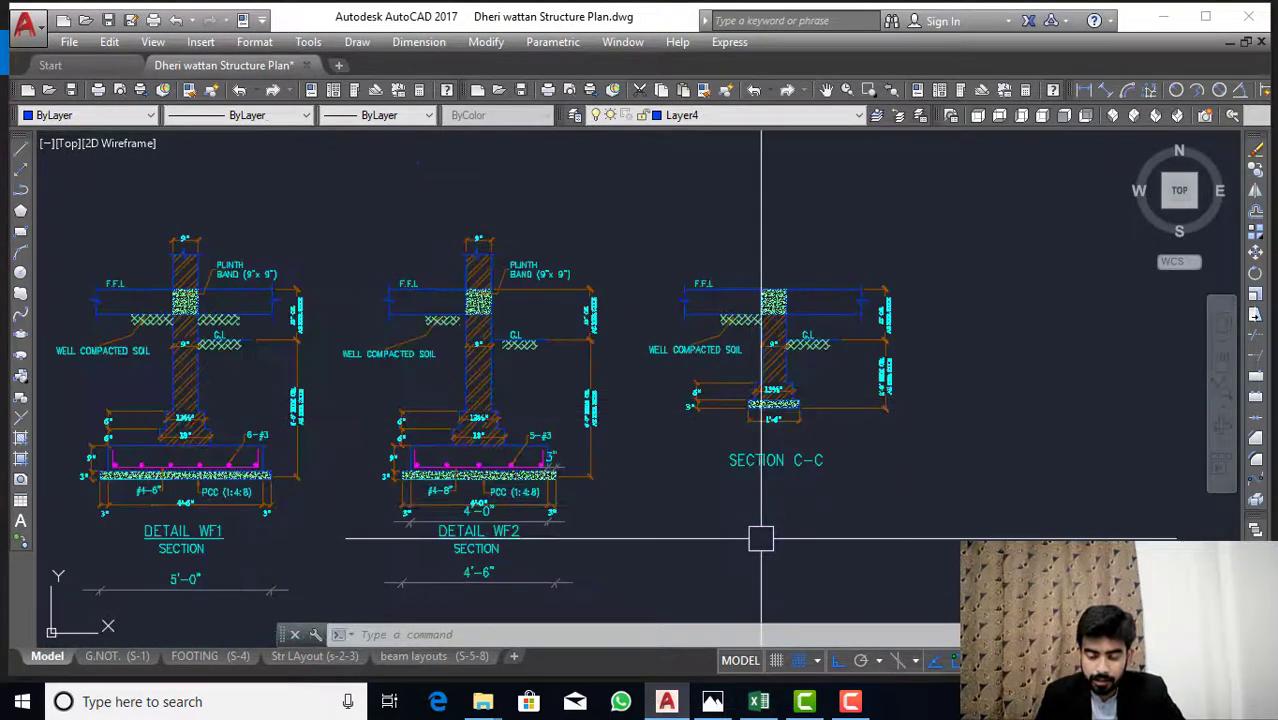
# Examine the section C wall between the two CF-1 footings and the adjoining WF3 footings on the layout plan.
pyautogui.scroll(2, 735, 388)
pyautogui.scroll(5, 755, 255)
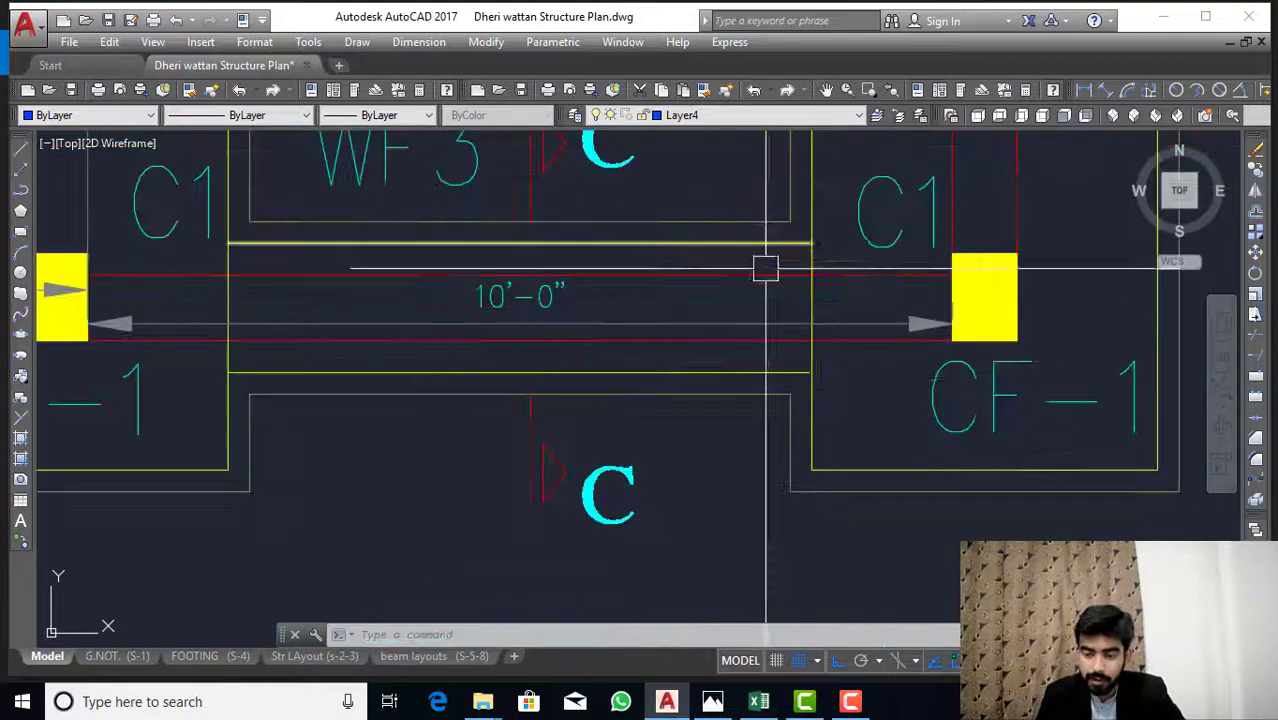
pyautogui.scroll(-5, 780, 448)
pyautogui.scroll(4, 836, 396)
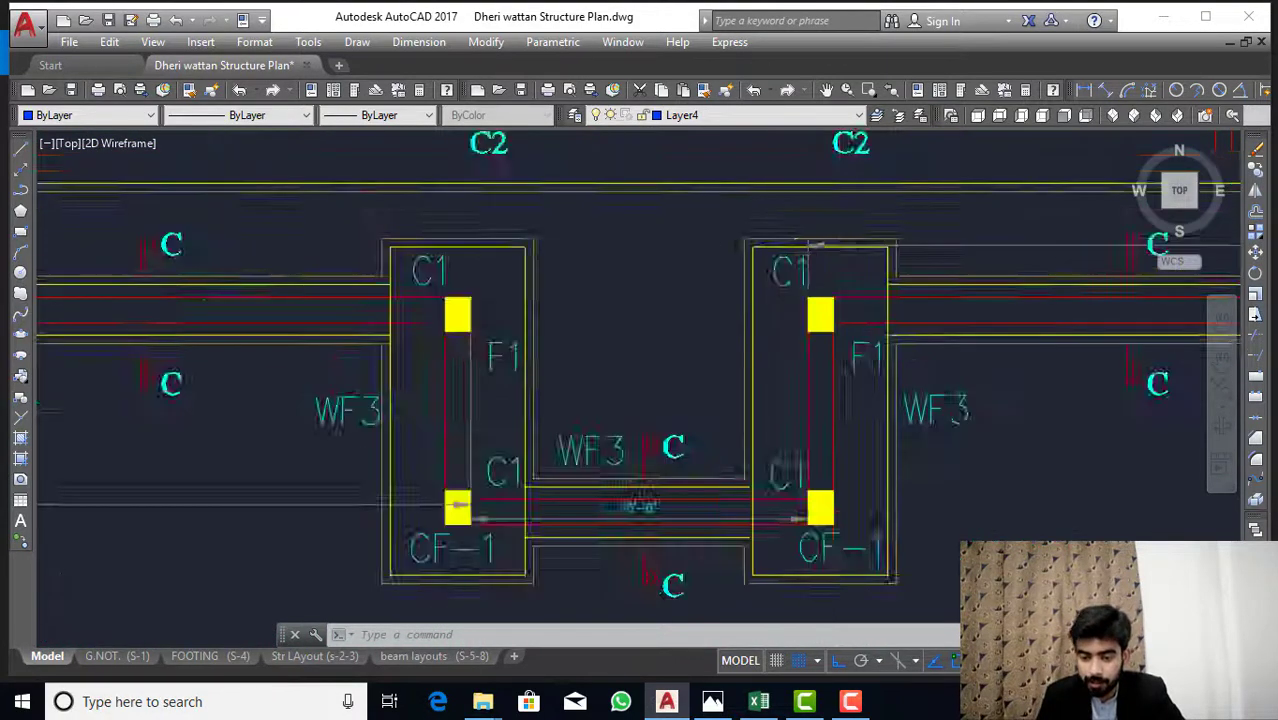
pyautogui.scroll(-3, 873, 262)
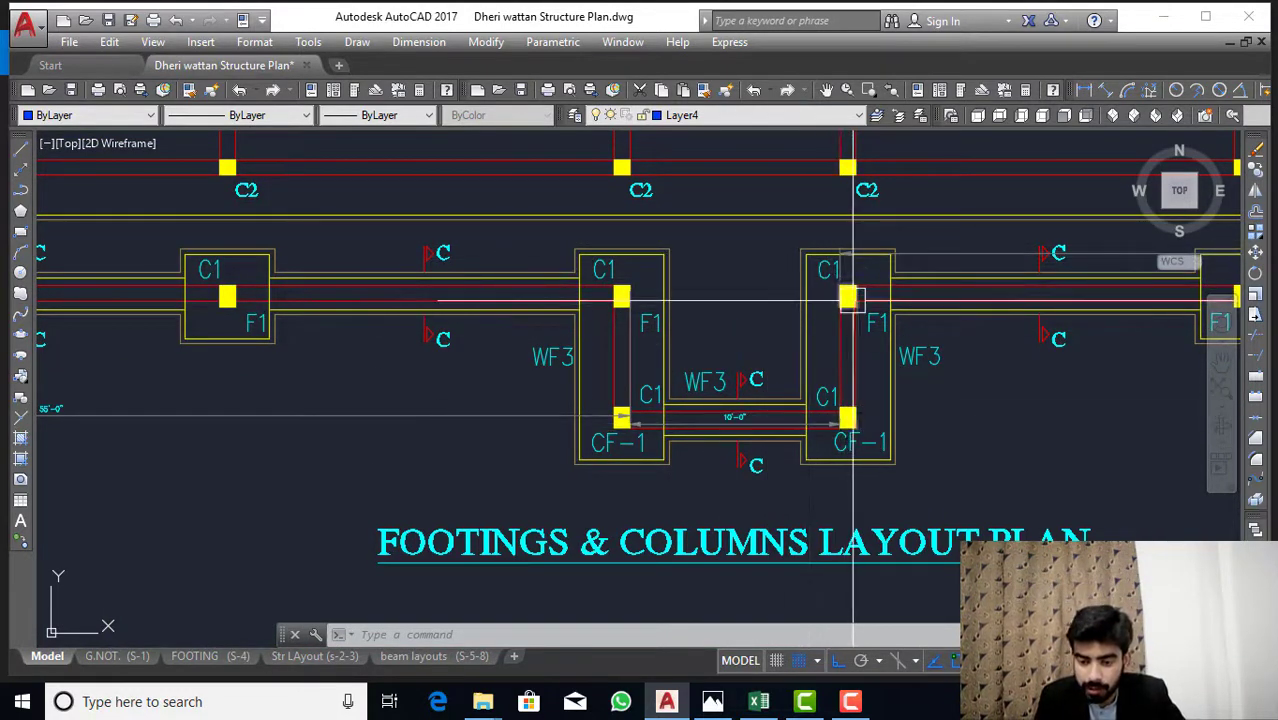
# Examine the WF-1 and WF-2 tags inside the rooms of the footings and columns layout plan.
pyautogui.scroll(-4, 743, 410)
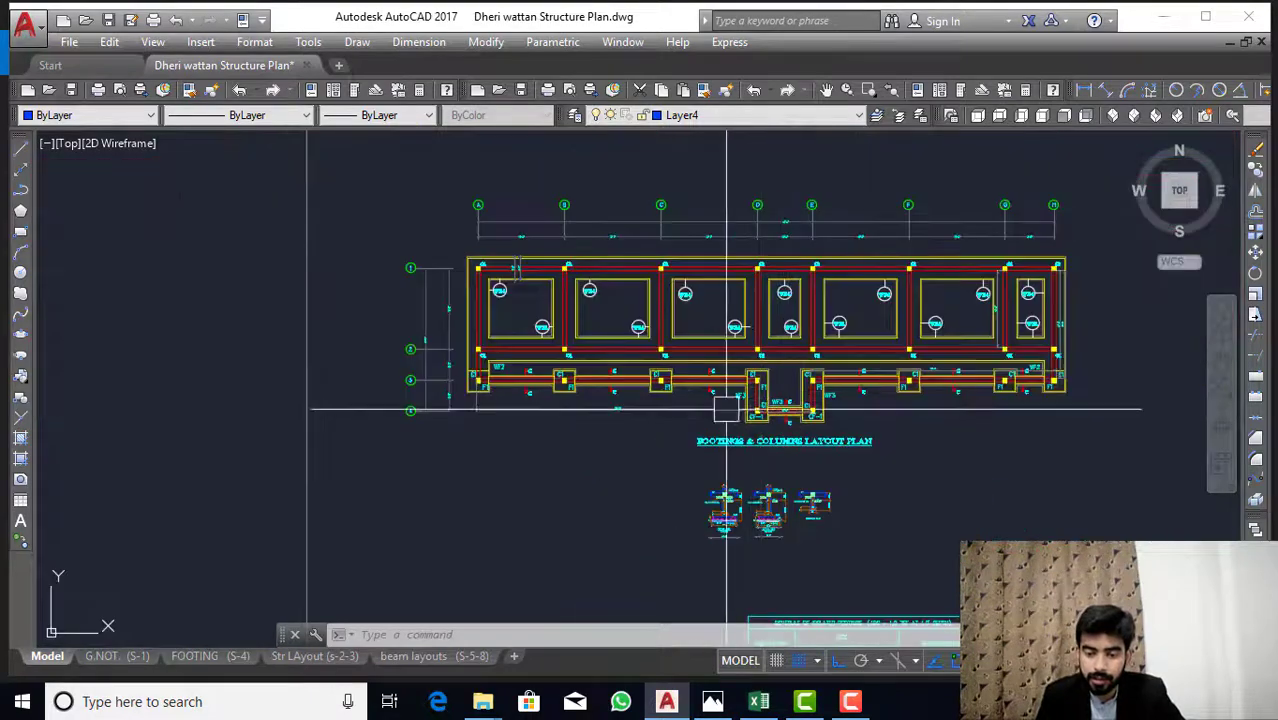
pyautogui.scroll(3, 740, 262)
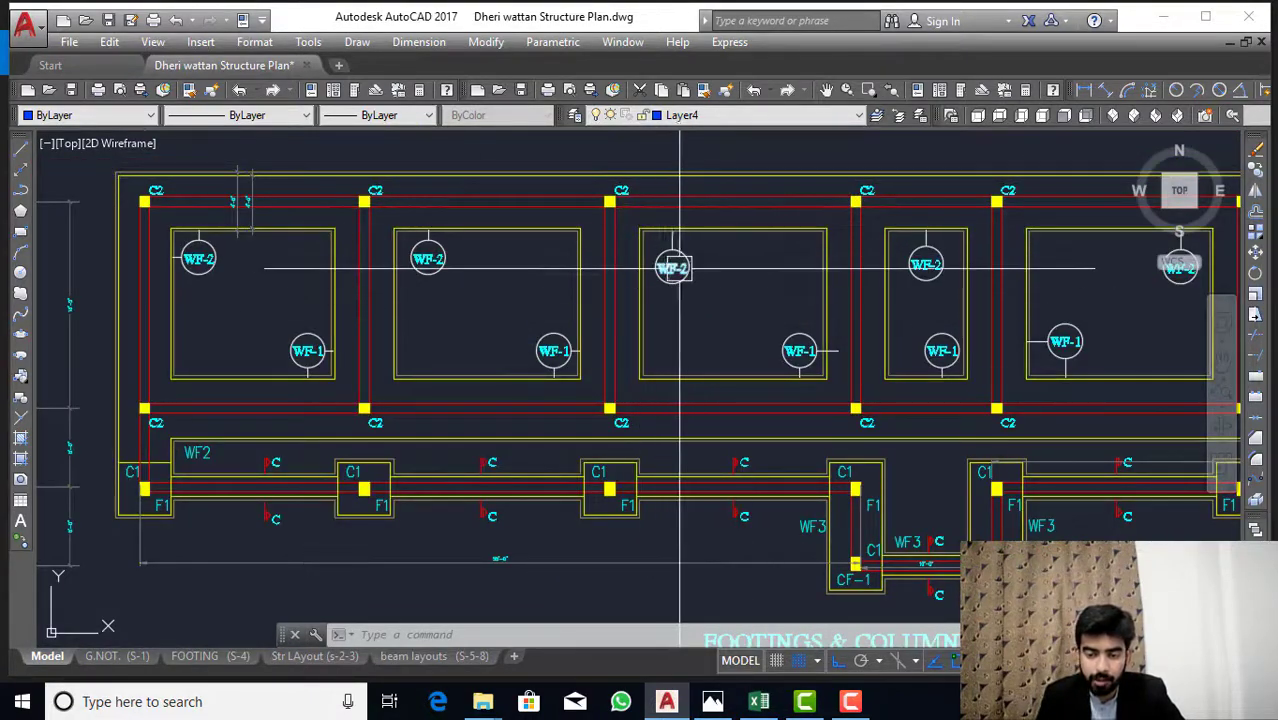
pyautogui.scroll(4, 673, 268)
pyautogui.scroll(-4, 736, 327)
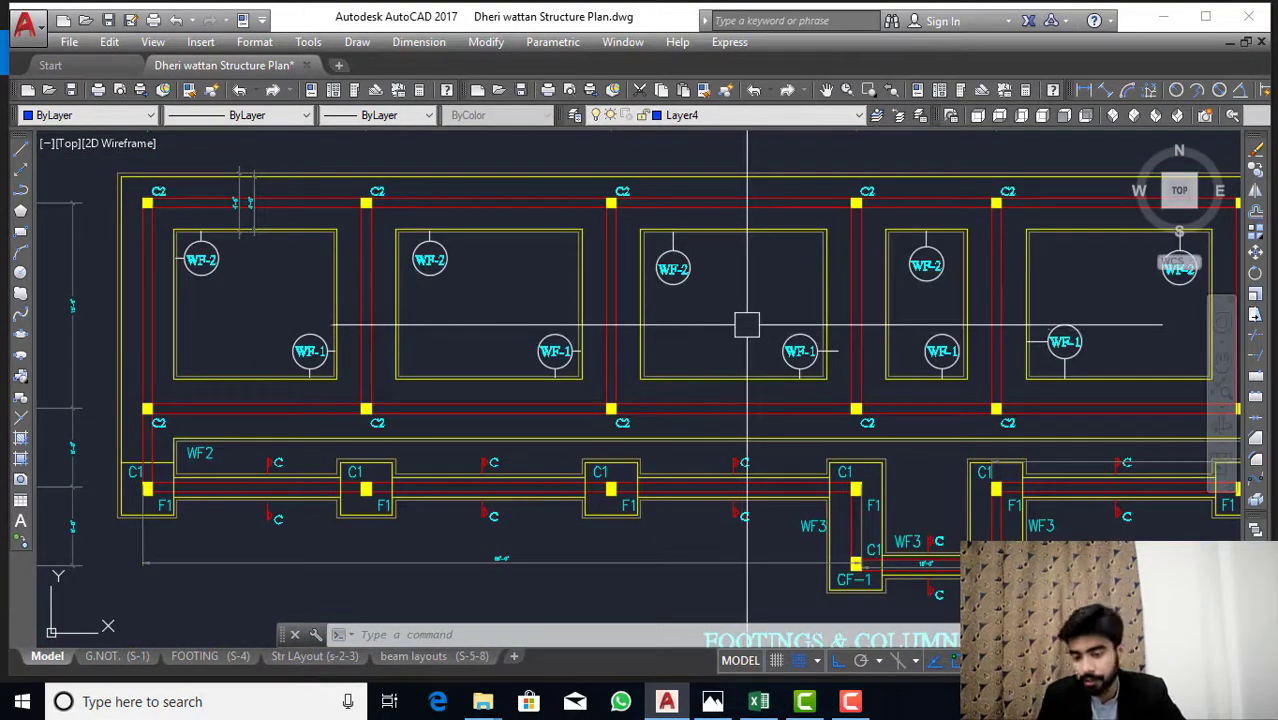
pyautogui.scroll(4, 768, 373)
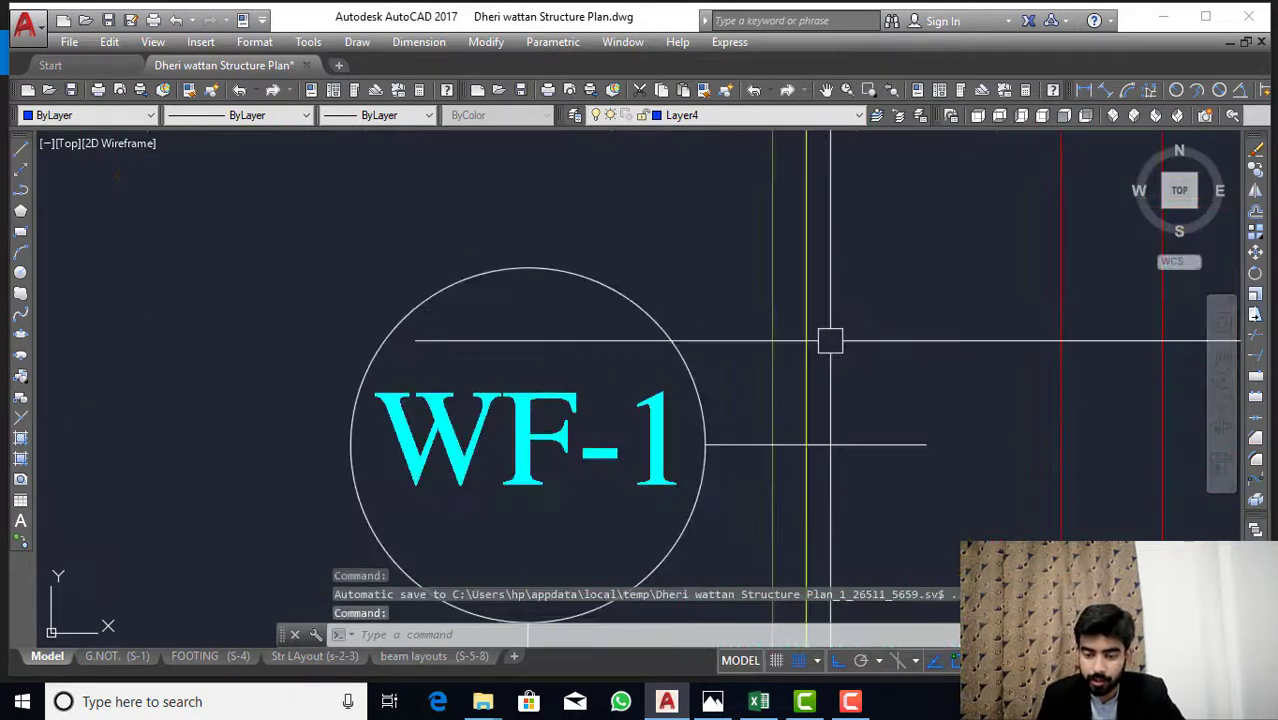
pyautogui.scroll(-8, 770, 360)
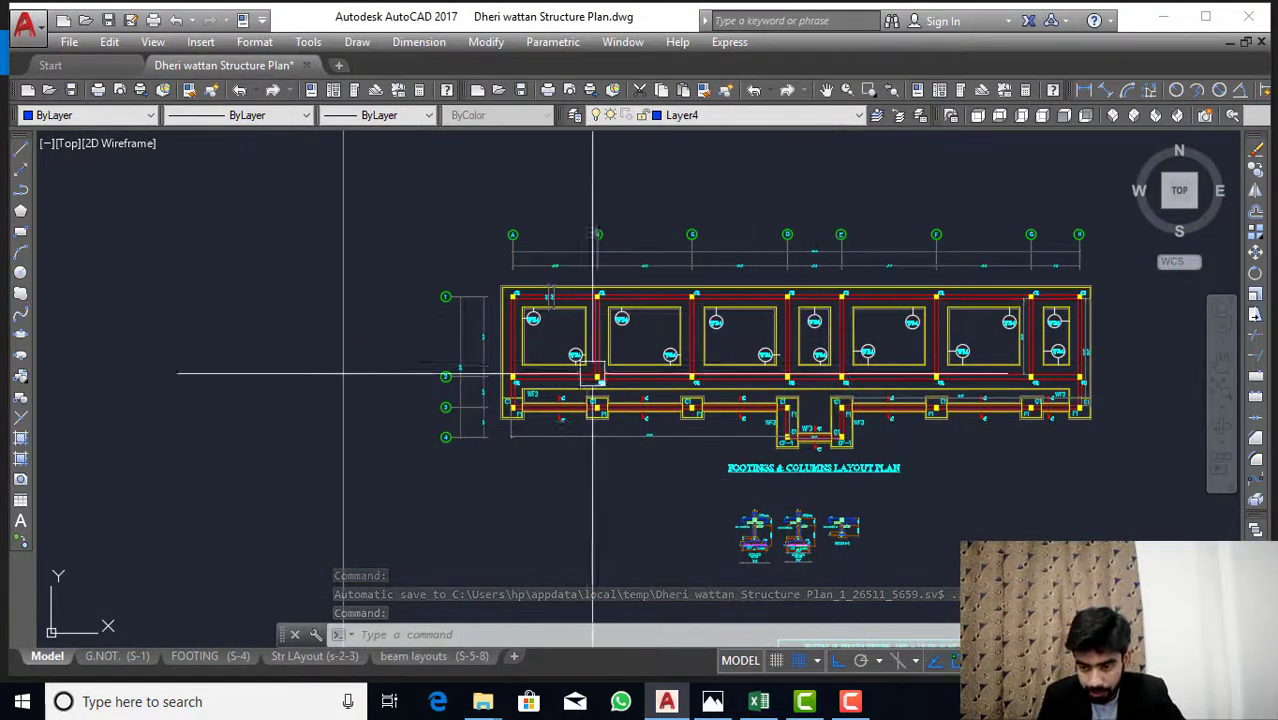
# Compare the wall footing details and finished layout plan with the partly drawn footing lines on the separate column layout plan.
pyautogui.scroll(-2, 882, 298)
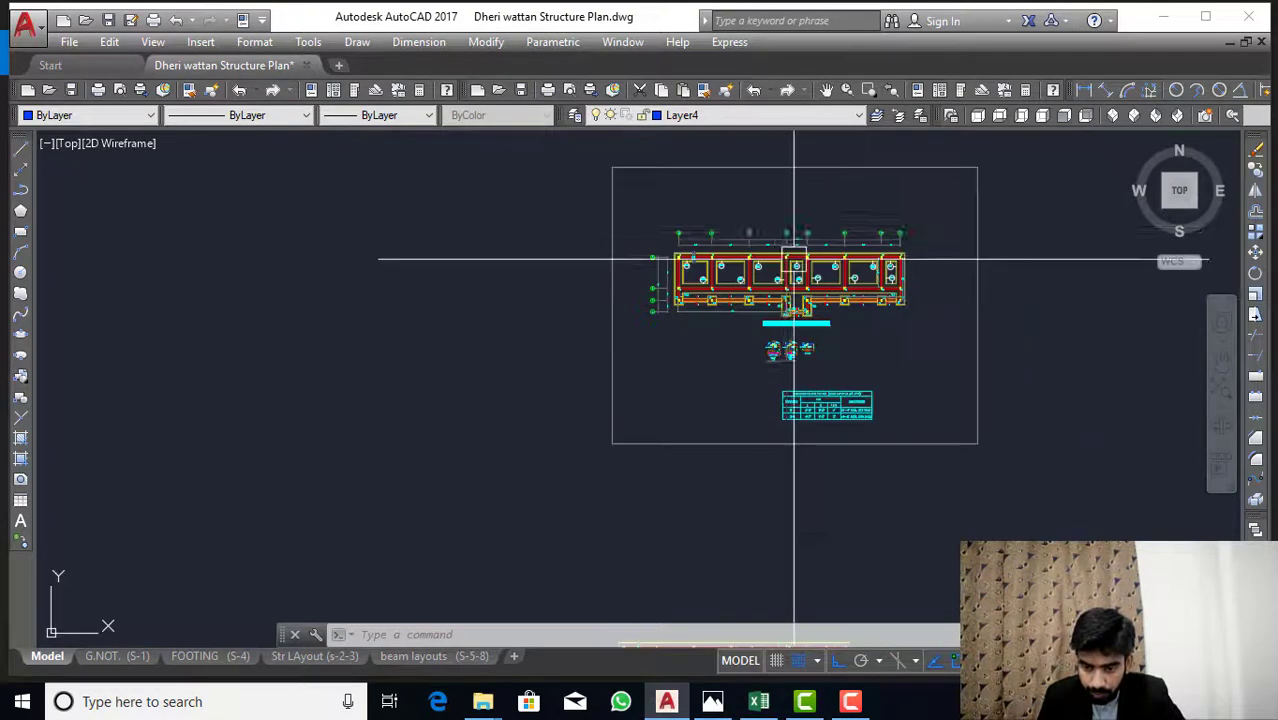
pyautogui.scroll(7, 800, 345)
pyautogui.scroll(-5, 792, 381)
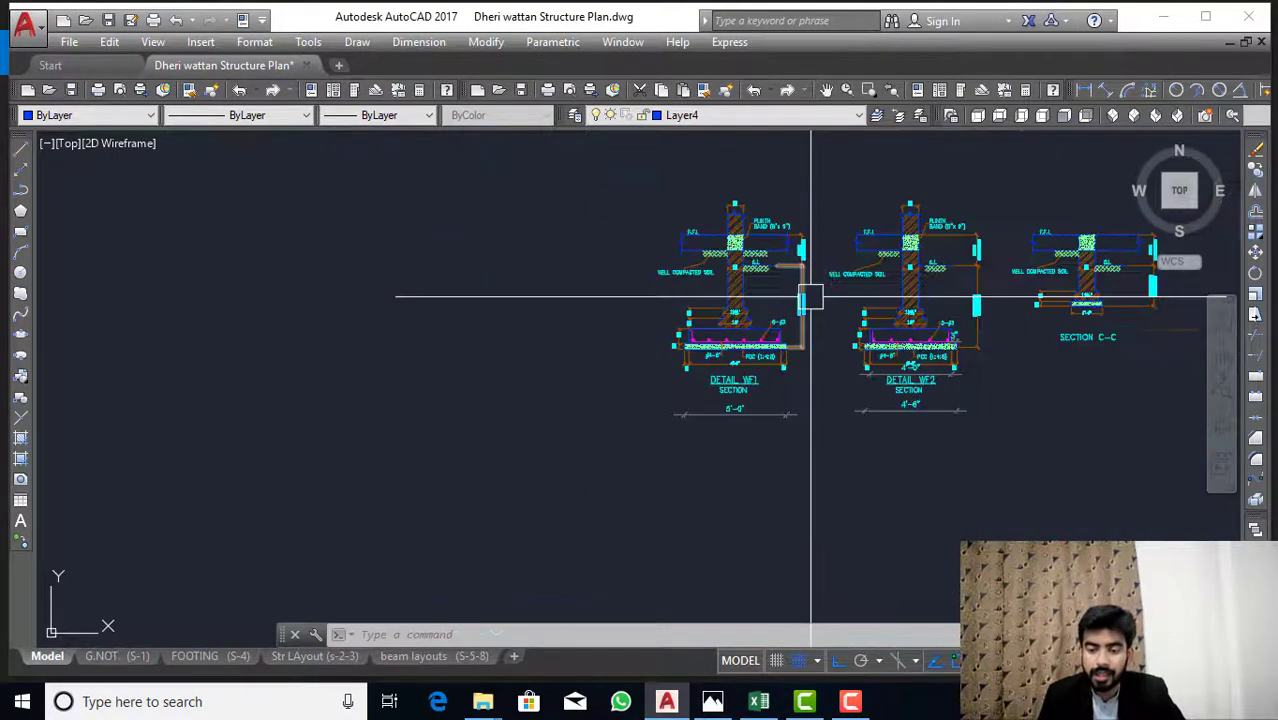
pyautogui.scroll(-3, 813, 356)
pyautogui.scroll(3, 779, 385)
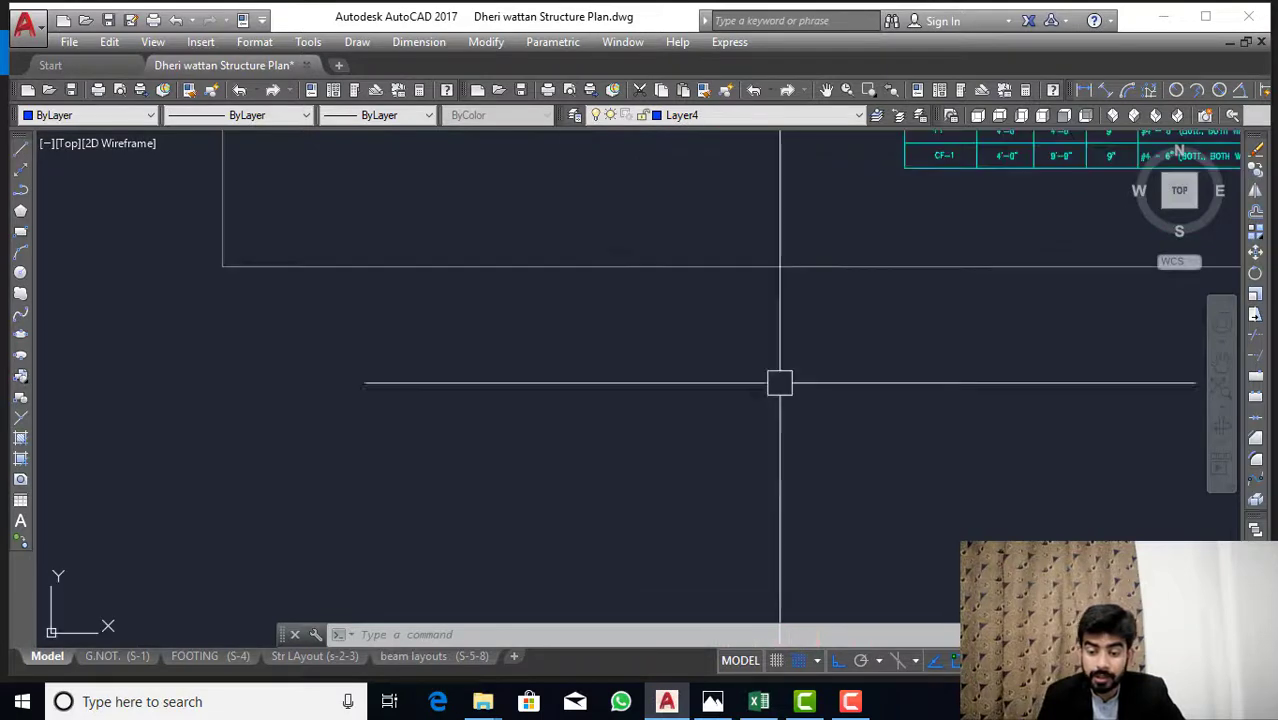
pyautogui.scroll(-3, 785, 442)
pyautogui.scroll(4, 756, 462)
pyautogui.scroll(-3, 760, 471)
pyautogui.scroll(4, 760, 471)
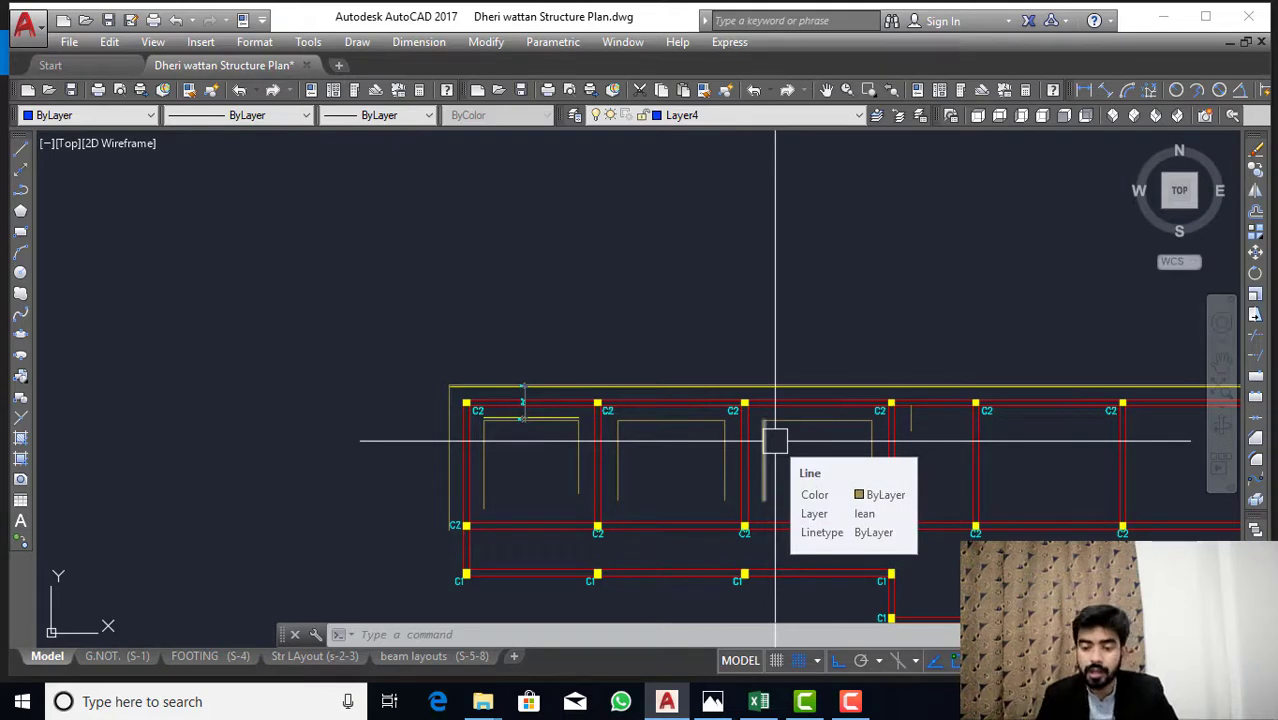
pyautogui.scroll(-5, 790, 420)
pyautogui.scroll(5, 750, 240)
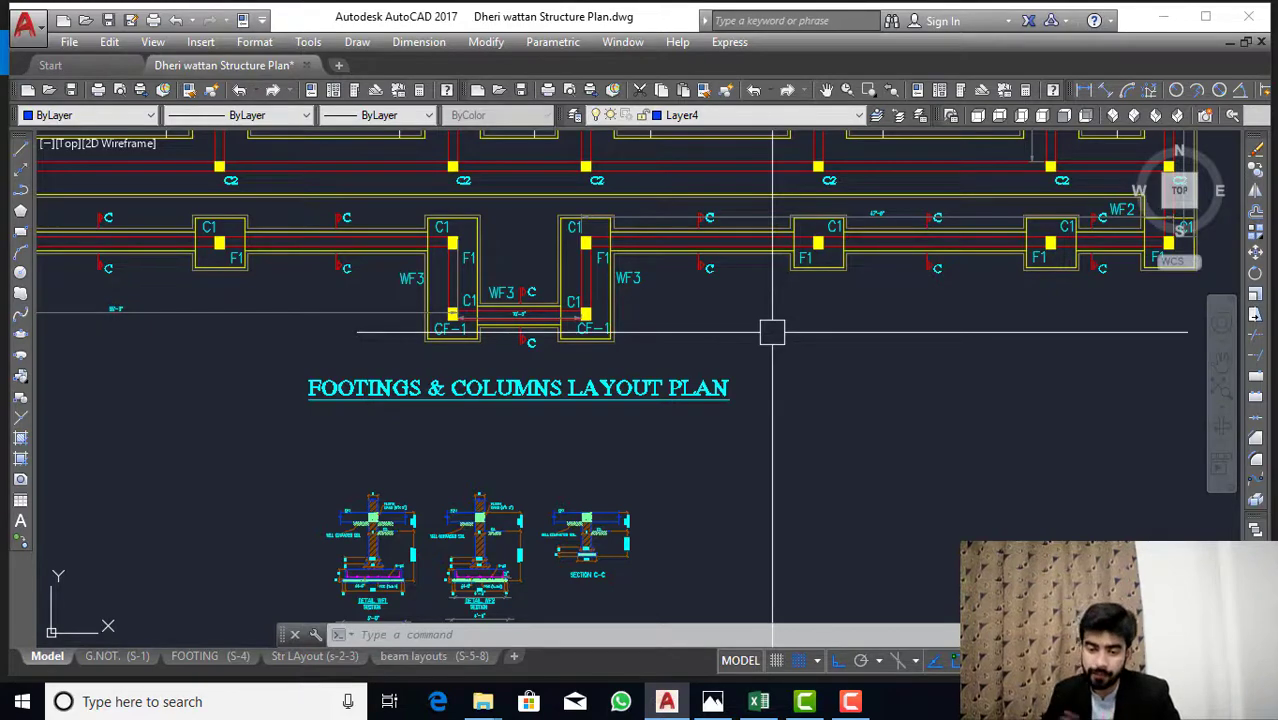
# Review the wall footing lines around the rooms between grid lines A and F on the finished layout plan.
pyautogui.scroll(-5, 772, 333)
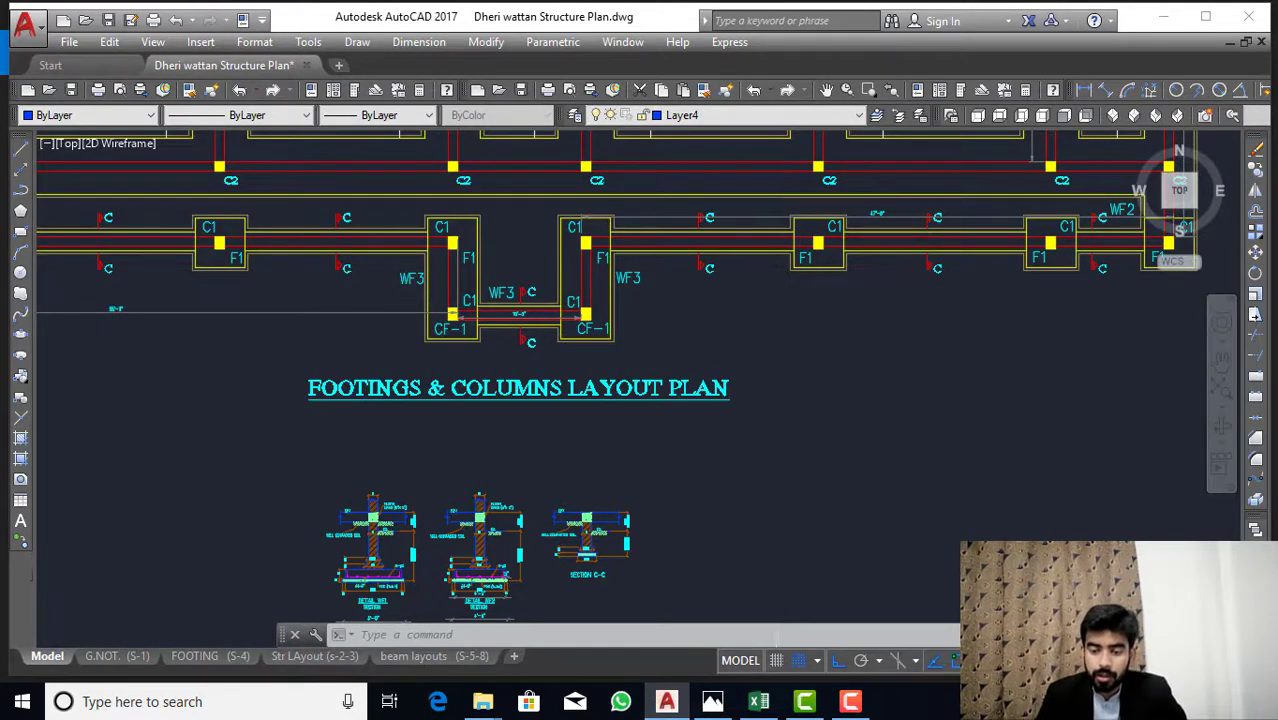
pyautogui.scroll(4, 772, 333)
pyautogui.scroll(-4, 772, 333)
pyautogui.scroll(4, 609, 227)
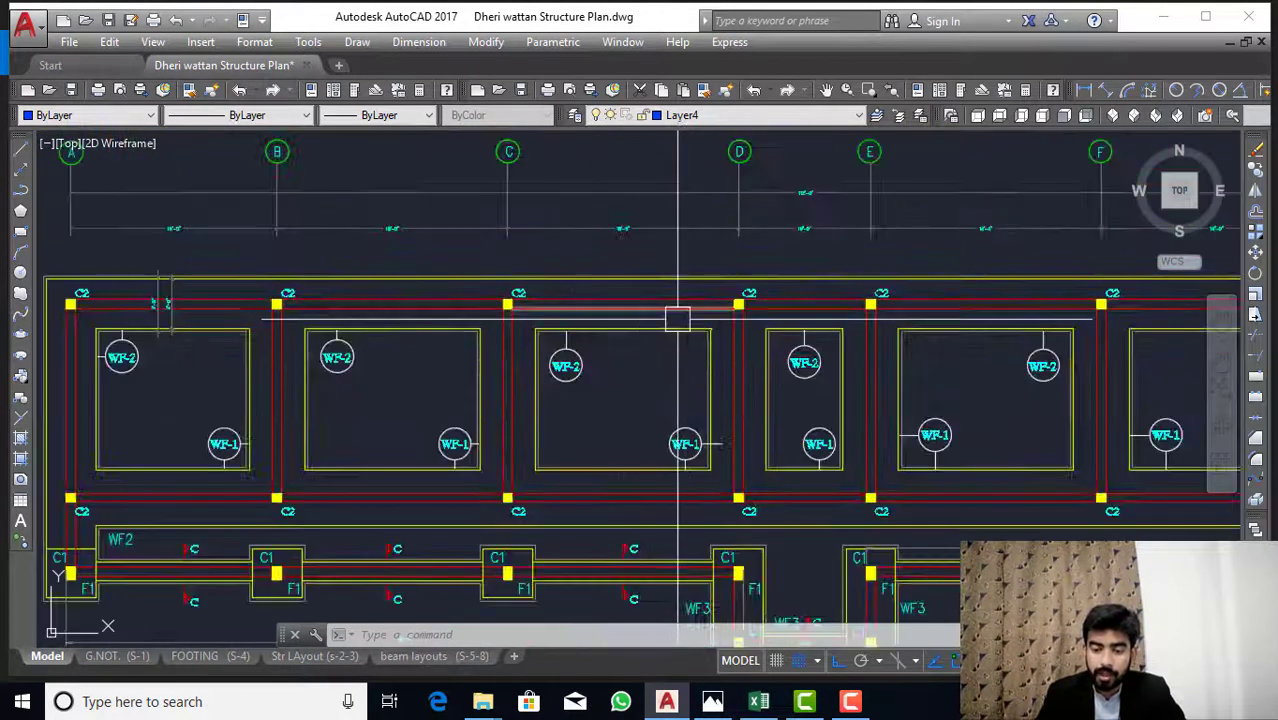
# Review the footings and columns layout plan from the WF-1 and WF-2 rooms down to the wall footing details.
pyautogui.scroll(-2, 450, 330)
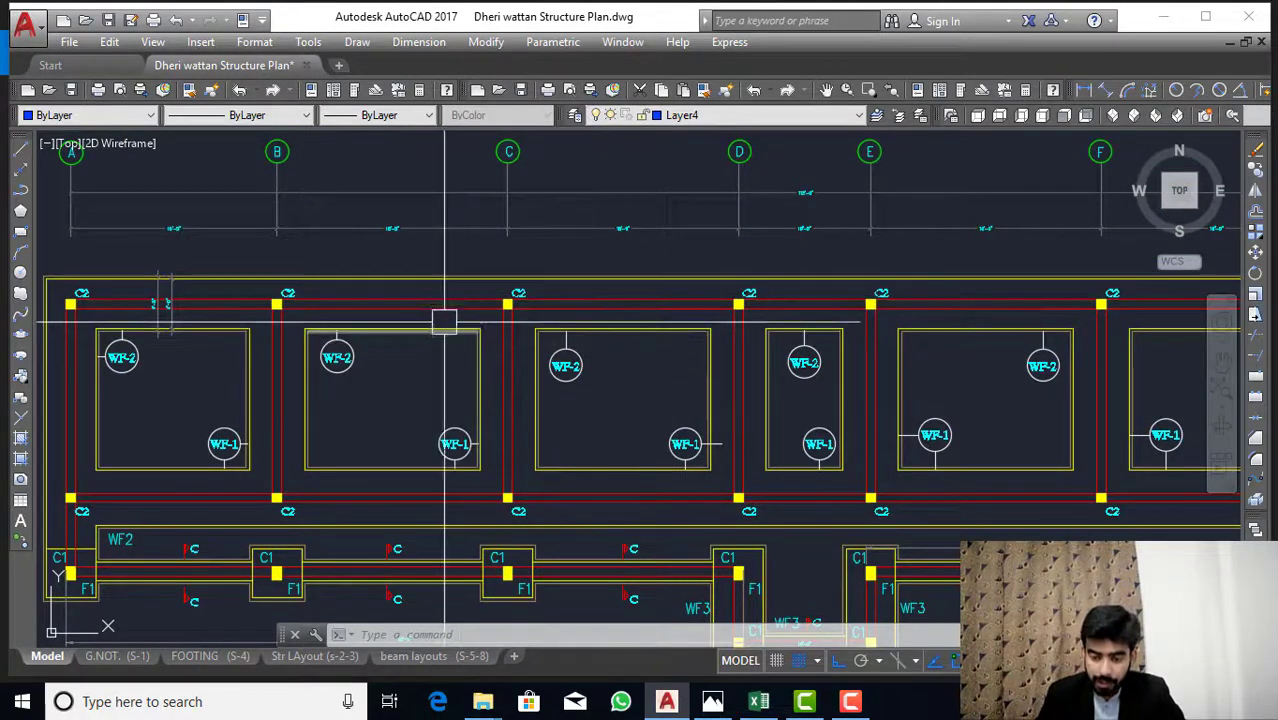
pyautogui.scroll(-4, 670, 357)
pyautogui.click(722, 701)
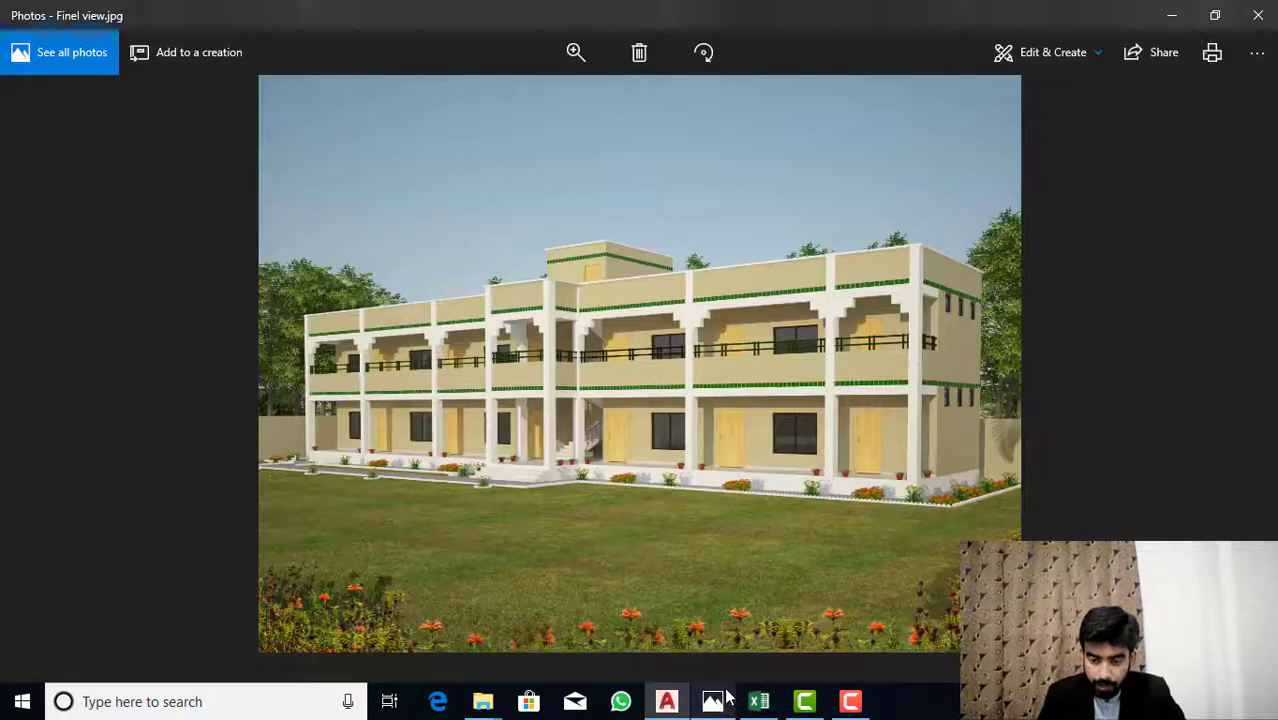
pyautogui.click(712, 700)
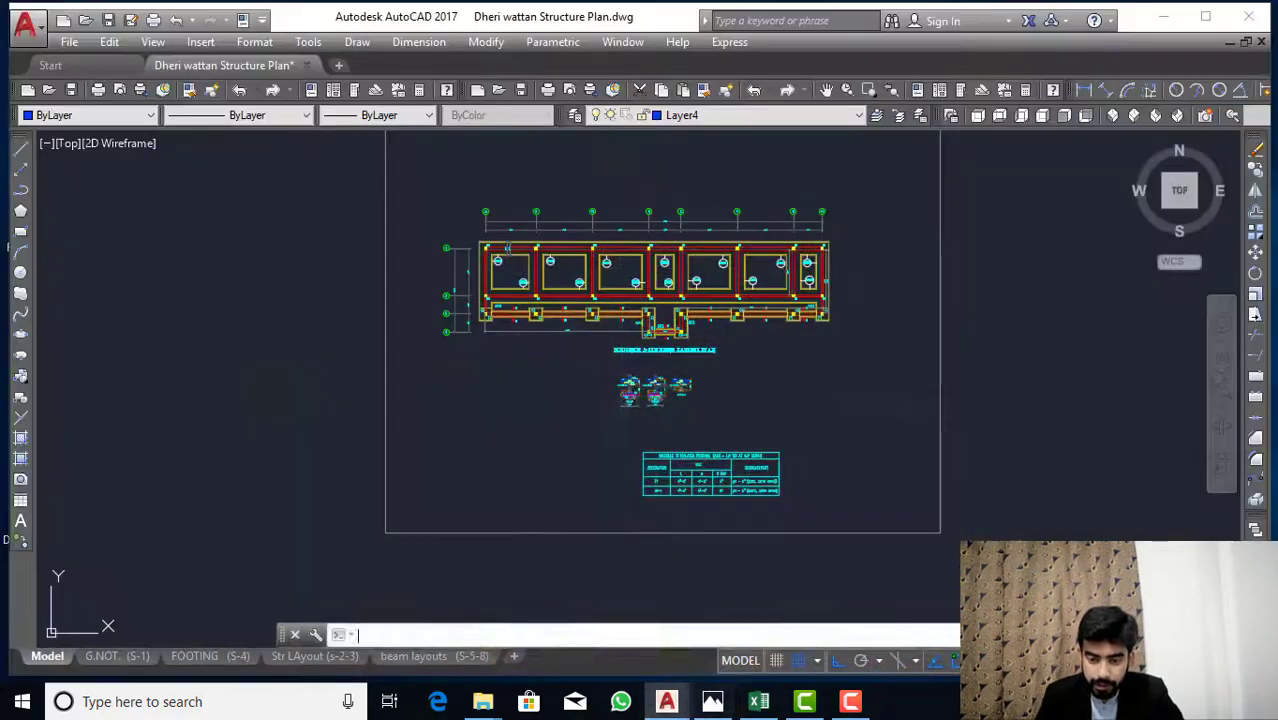
pyautogui.scroll(5, 532, 307)
pyautogui.scroll(-5, 532, 307)
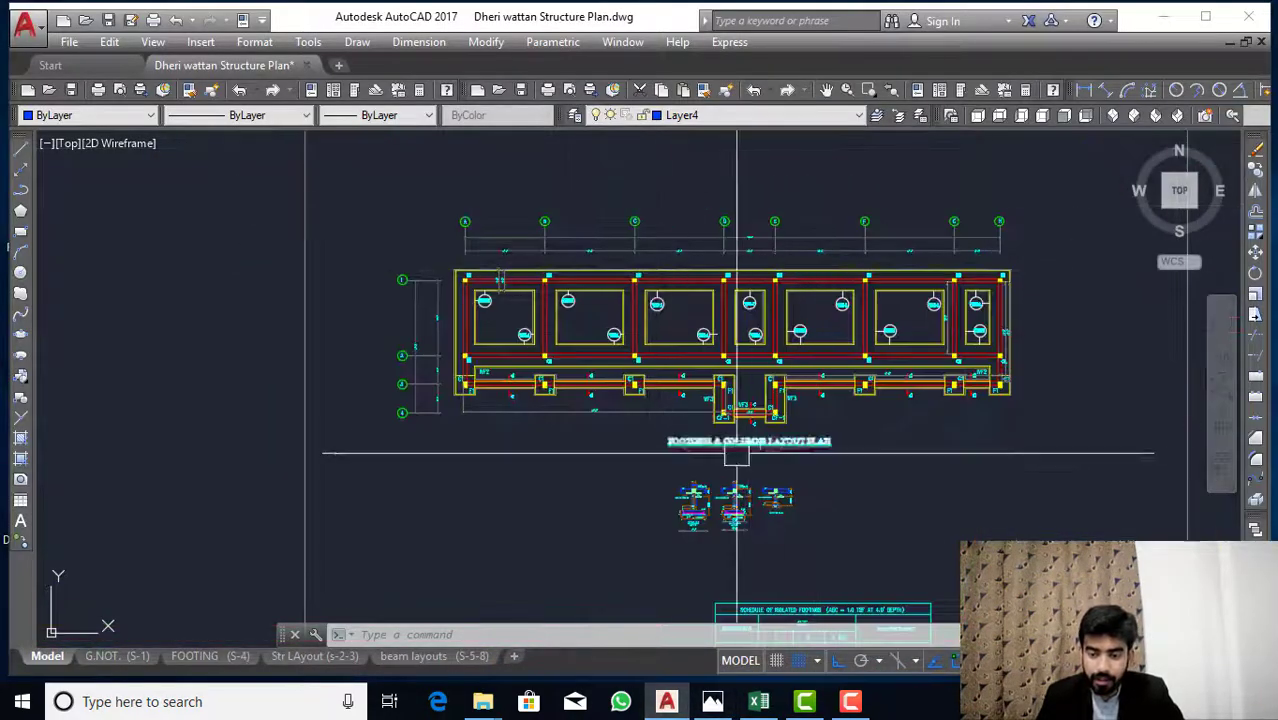
pyautogui.scroll(4, 778, 460)
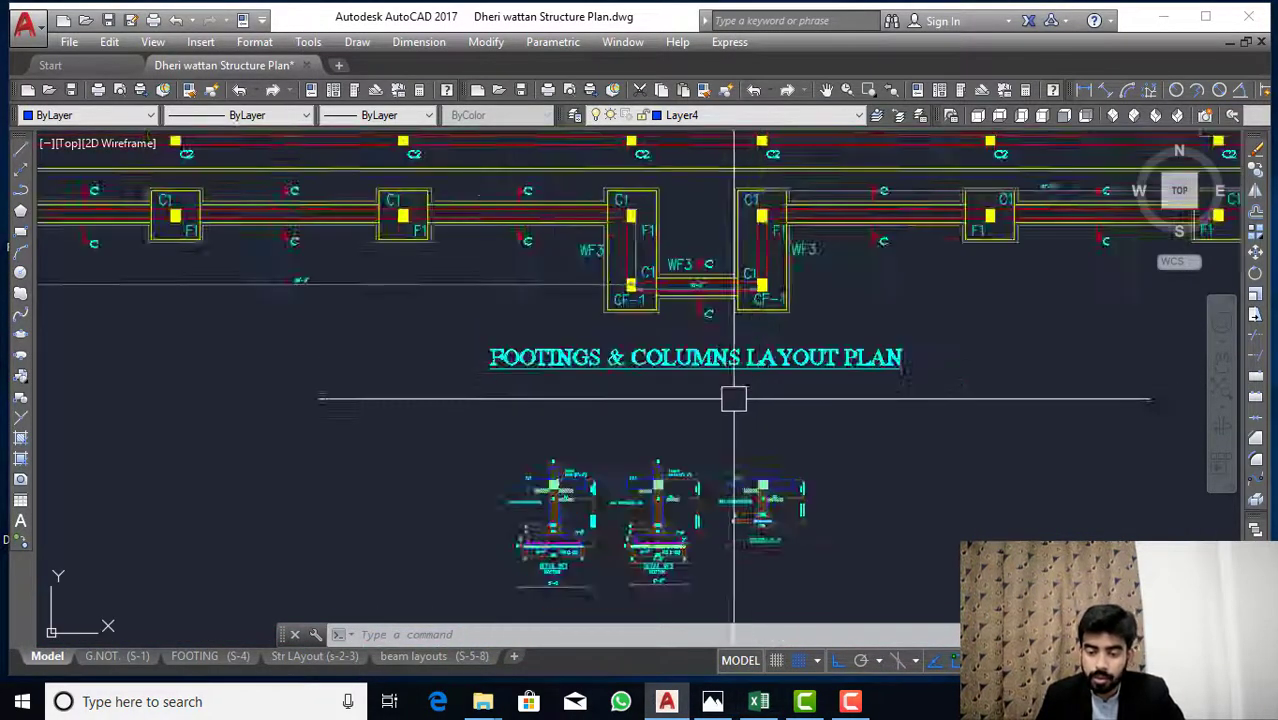
pyautogui.scroll(-3, 733, 394)
pyautogui.scroll(3, 717, 370)
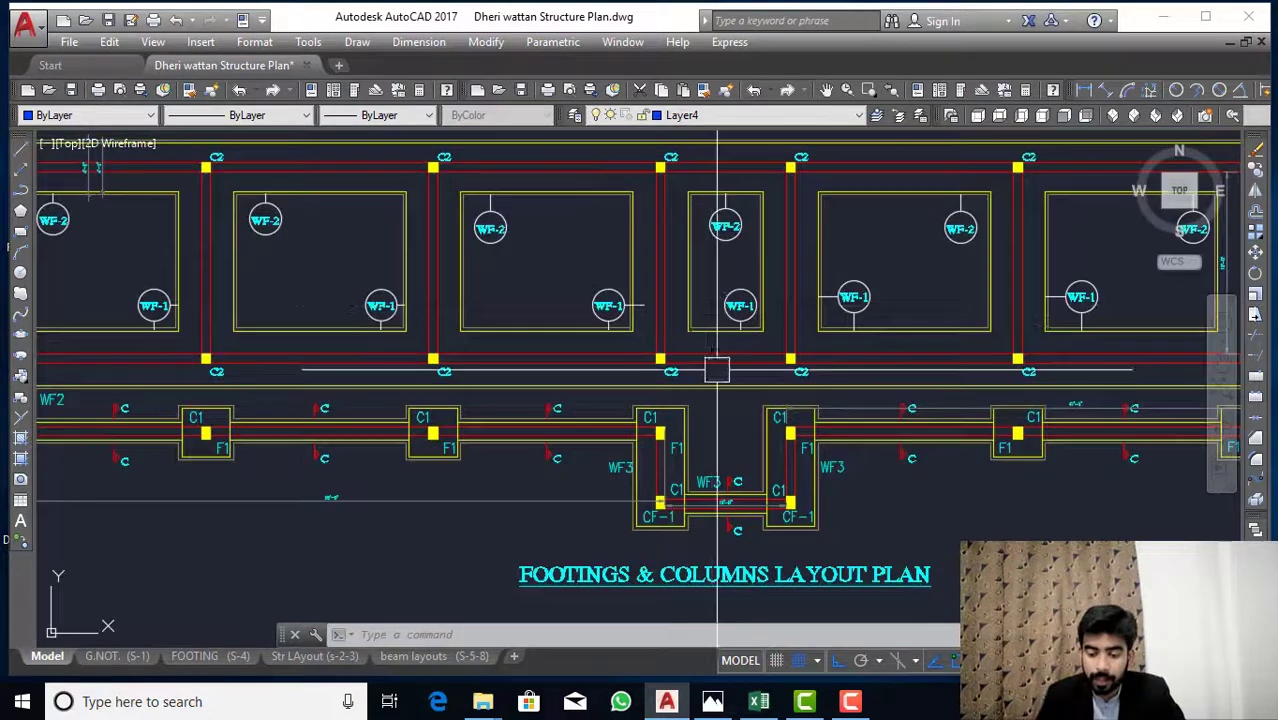
# Switch to the partic sheet workbook in Excel and examine the wall and column footing excavation rows on the BOQ Civil sheet.
pyautogui.click(759, 701)
pyautogui.scroll(-2, 568, 576)
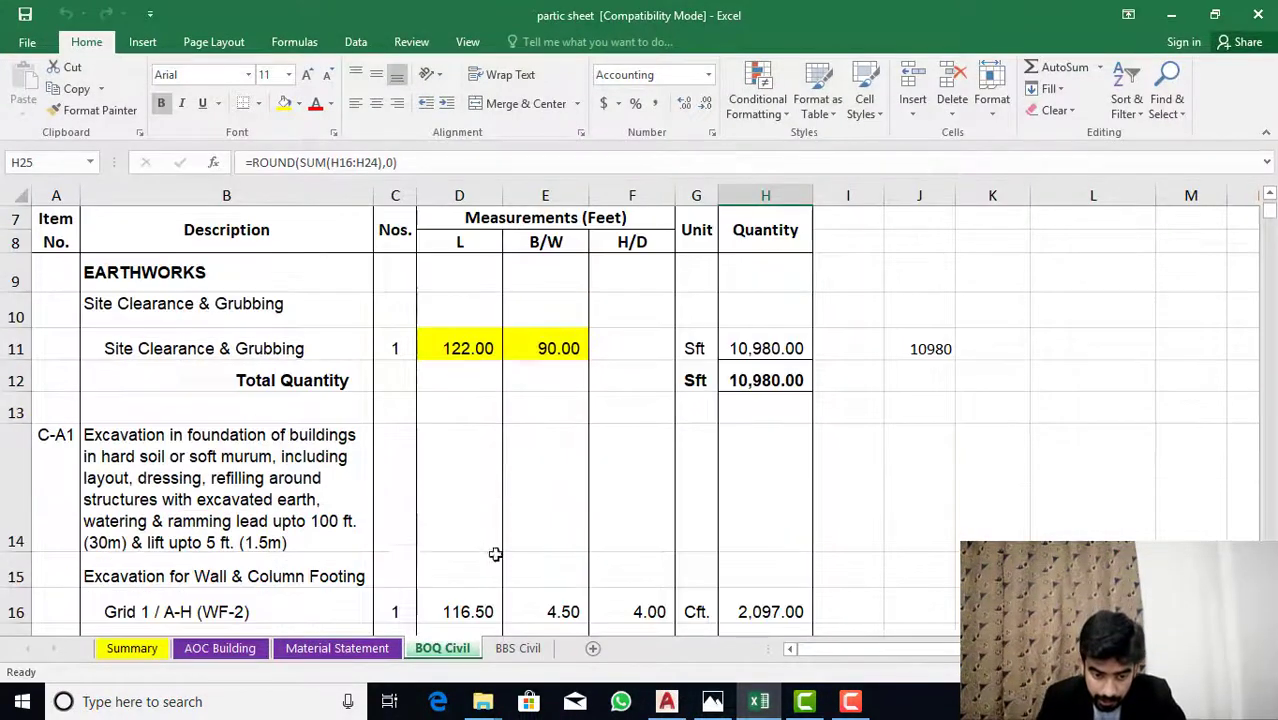
pyautogui.scroll(-1, 250, 541)
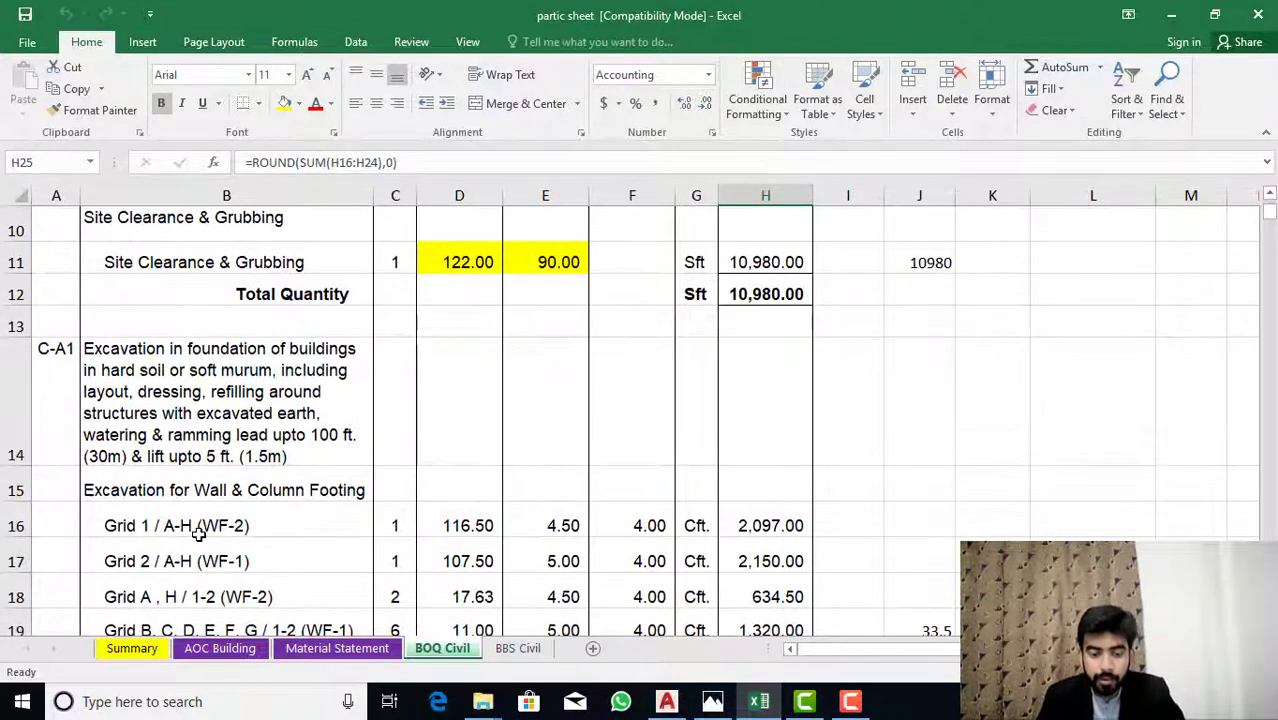
pyautogui.click(199, 533)
pyautogui.scroll(-2, 199, 533)
pyautogui.scroll(1, 141, 462)
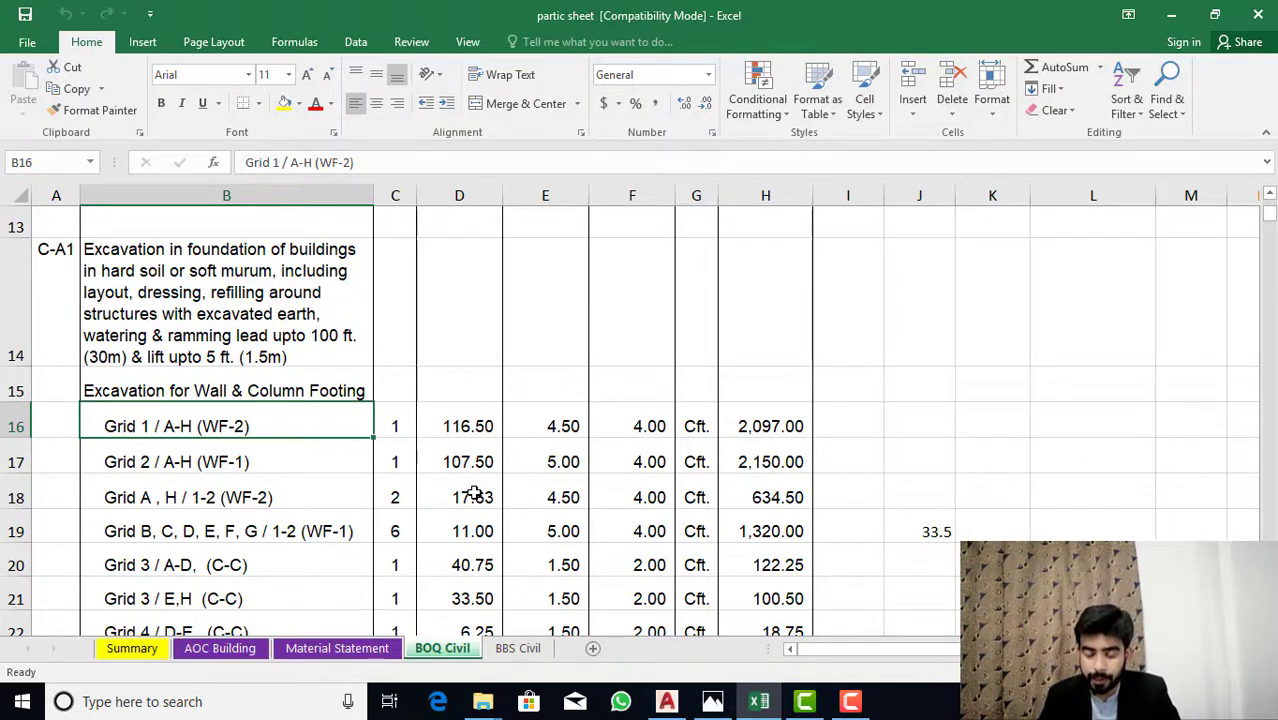
pyautogui.scroll(4, 449, 492)
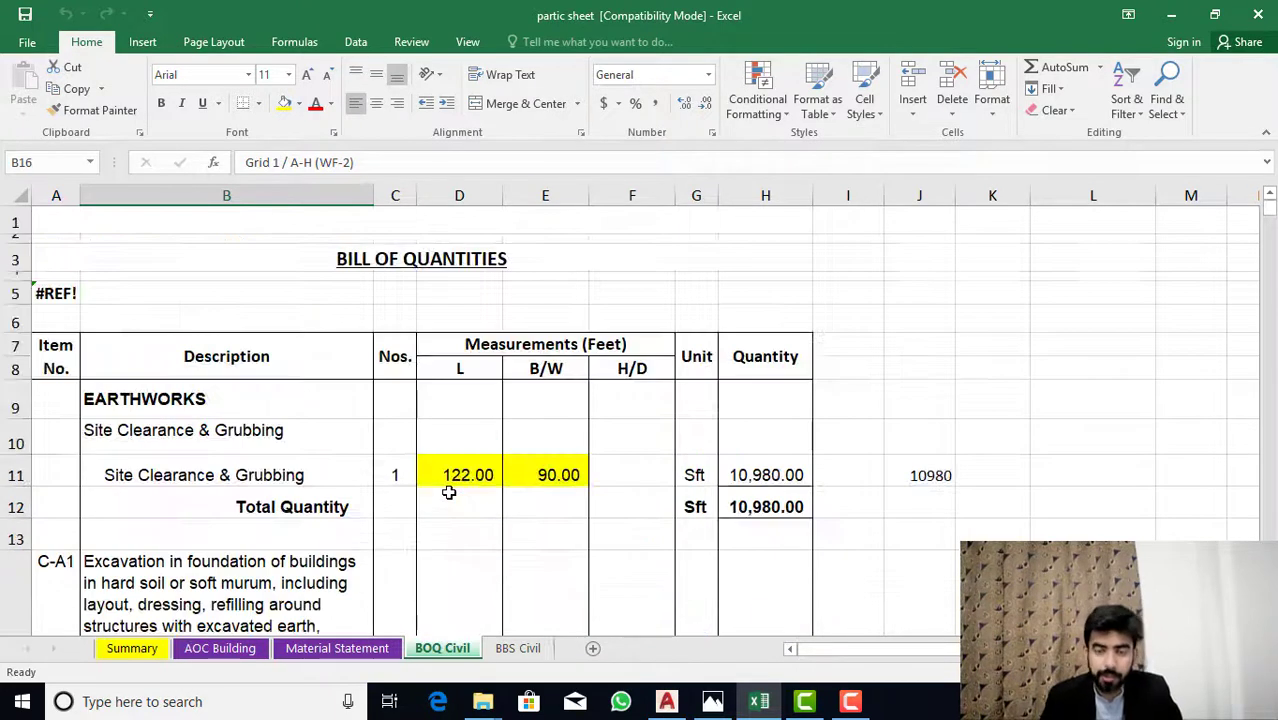